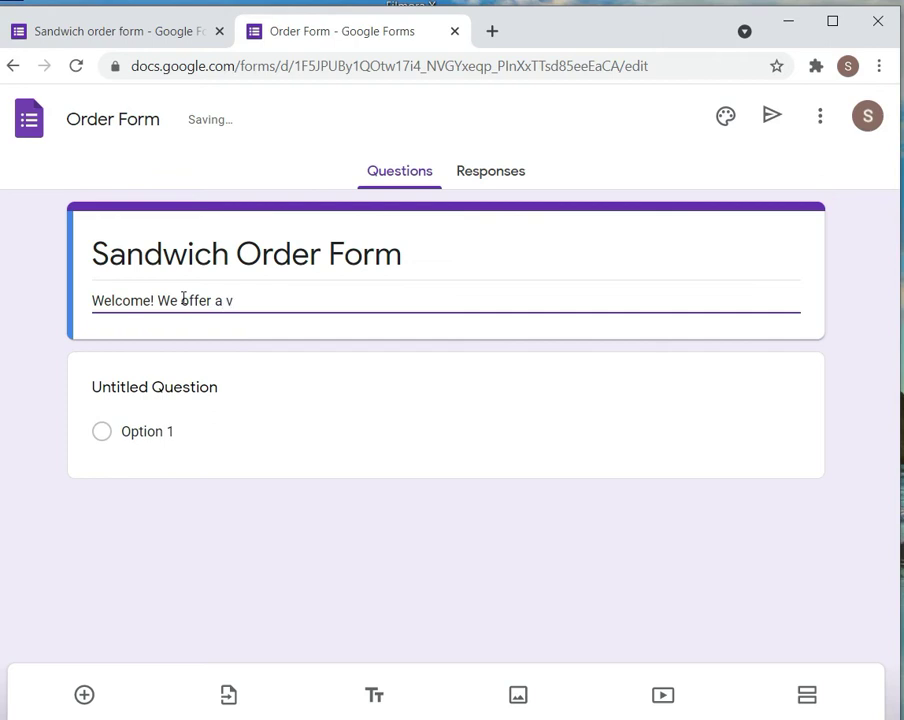
Complete the description with 'variety of cold and hot Sandwich. You can place orders online and get delicious food.'
{"action": "type", "text": "ariety of cold and hot go"}
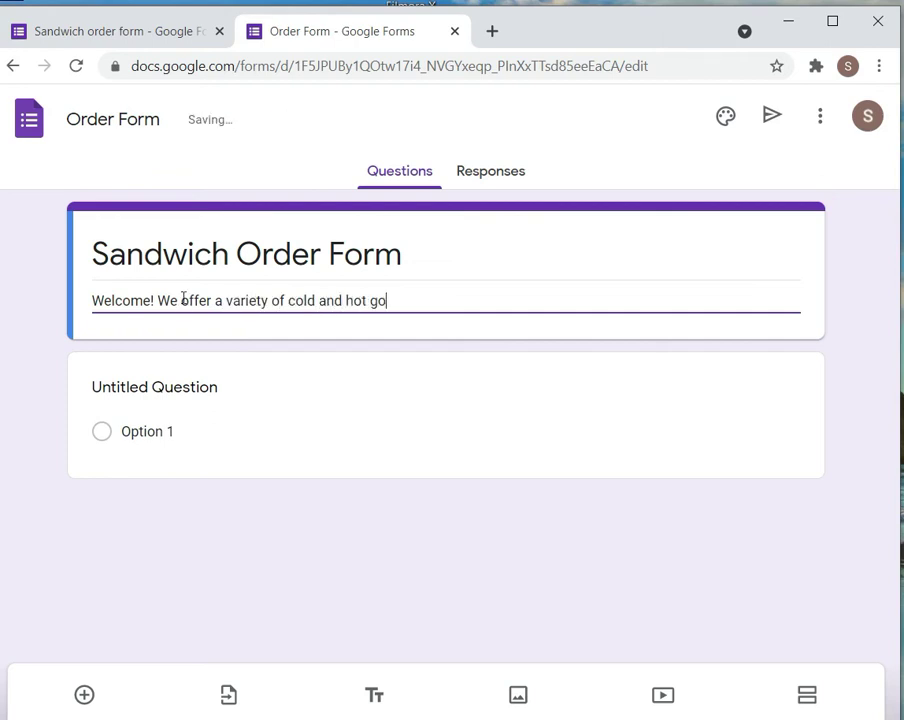
{"action": "type", "text": "urmet san"}
{"action": "key", "text": "BackSpace"}
{"action": "key", "text": "BackSpace"}
{"action": "key", "text": "BackSpace"}
{"action": "key", "text": "BackSpace"}
{"action": "key", "text": "BackSpace"}
{"action": "key", "text": "BackSpace"}
{"action": "key", "text": "BackSpace"}
{"action": "key", "text": "BackSpace"}
{"action": "left_click", "coordinate": [398, 302]}
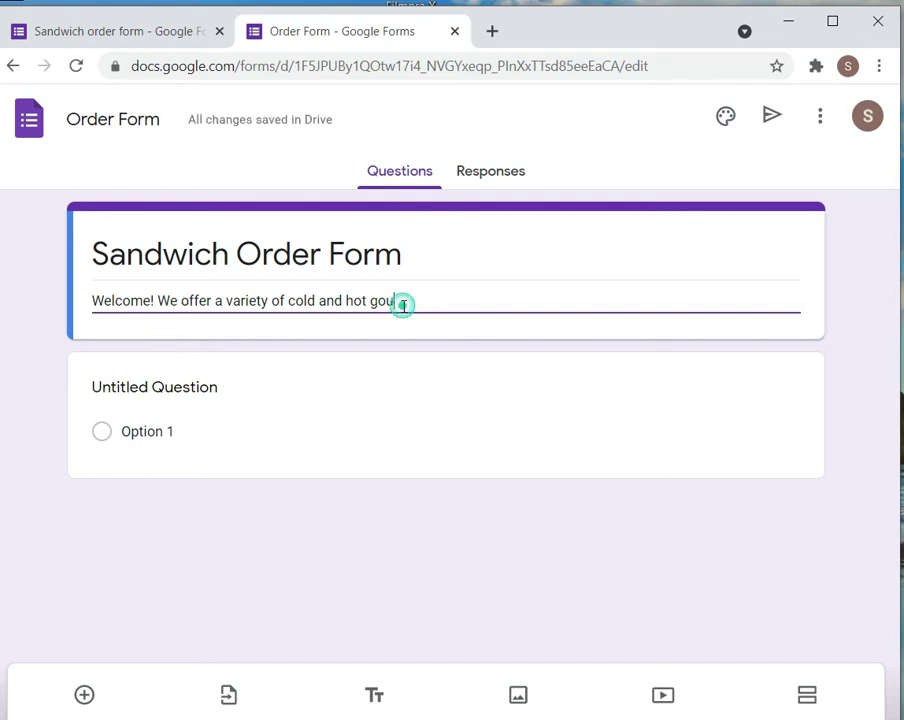
{"action": "key", "text": "BackSpace"}
{"action": "key", "text": "BackSpace"}
{"action": "key", "text": "BackSpace"}
{"action": "type", "text": "Sand"}
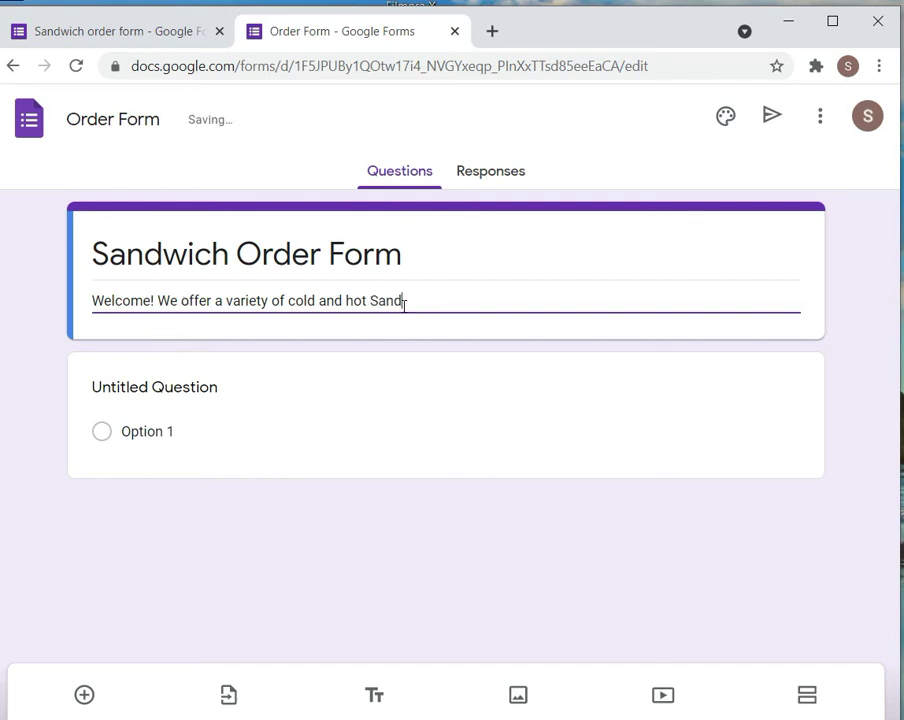
{"action": "type", "text": "wich. "}
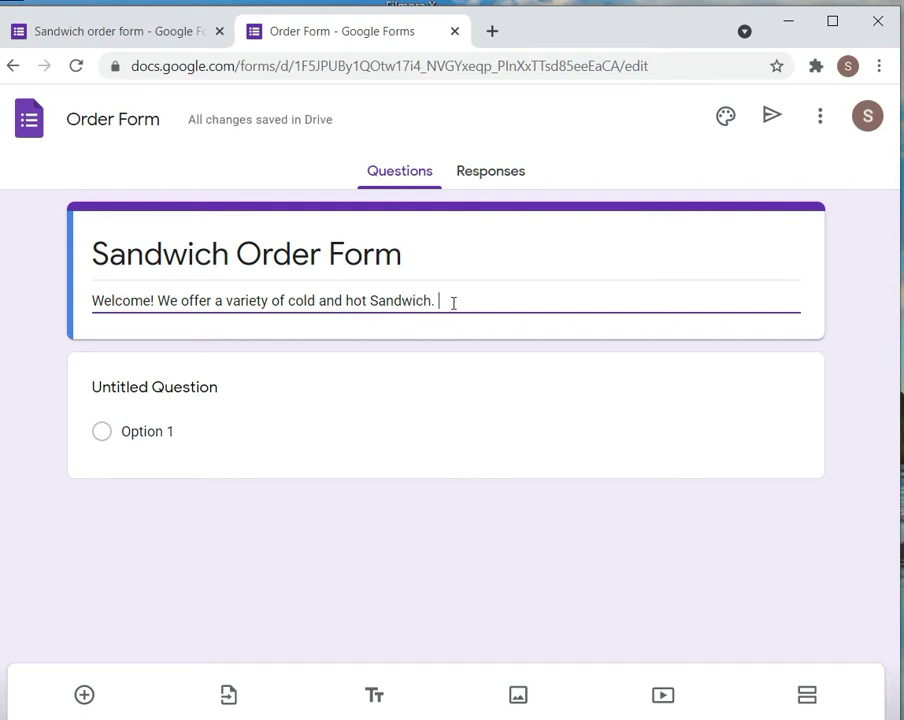
{"action": "type", "text": "You can place orders "}
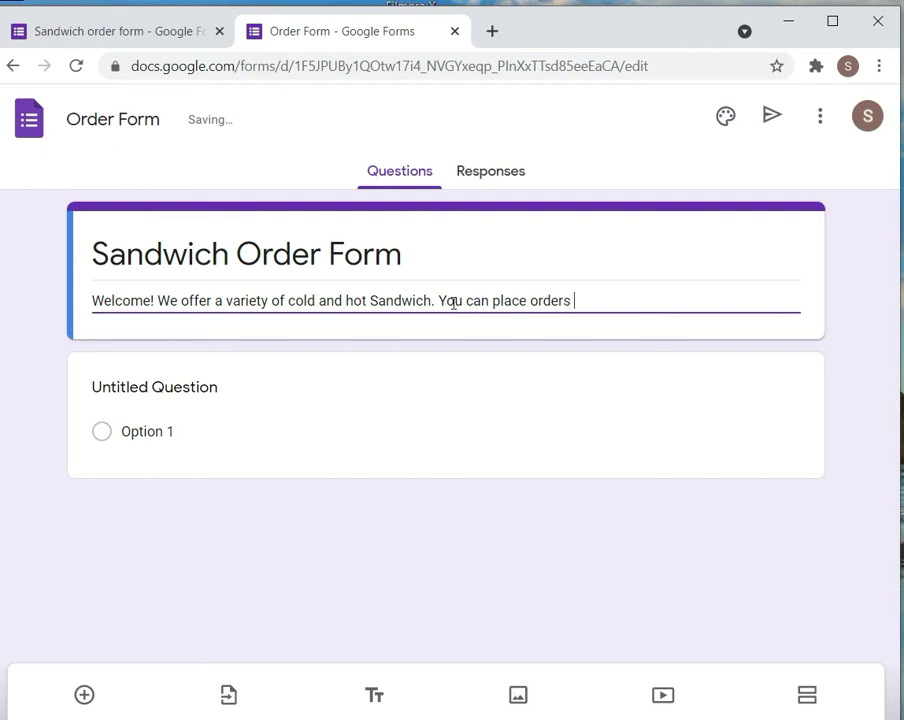
{"action": "type", "text": "online and"}
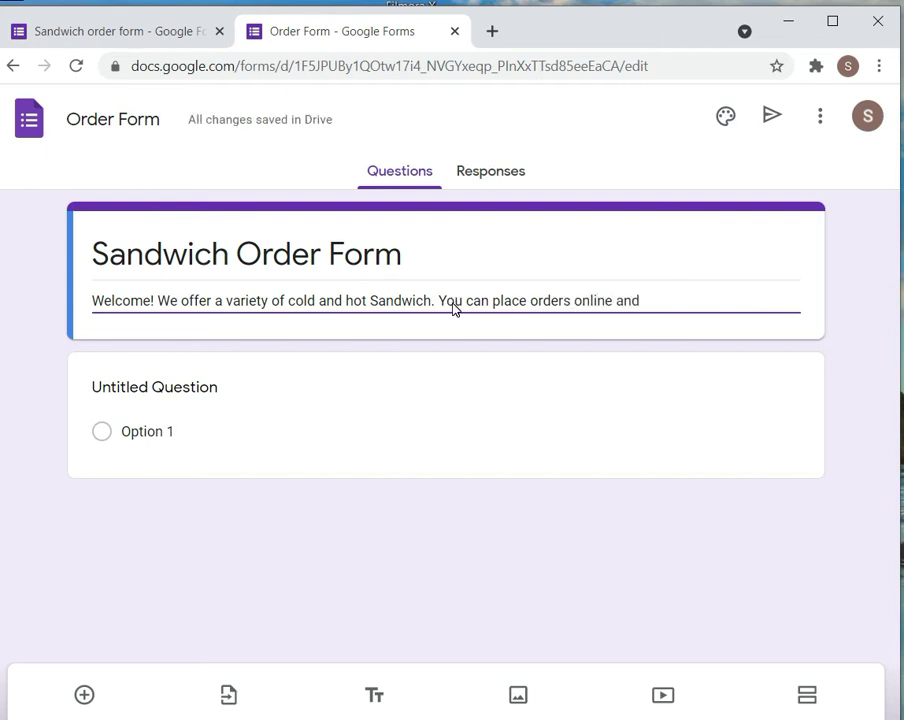
{"action": "type", "text": " get del"}
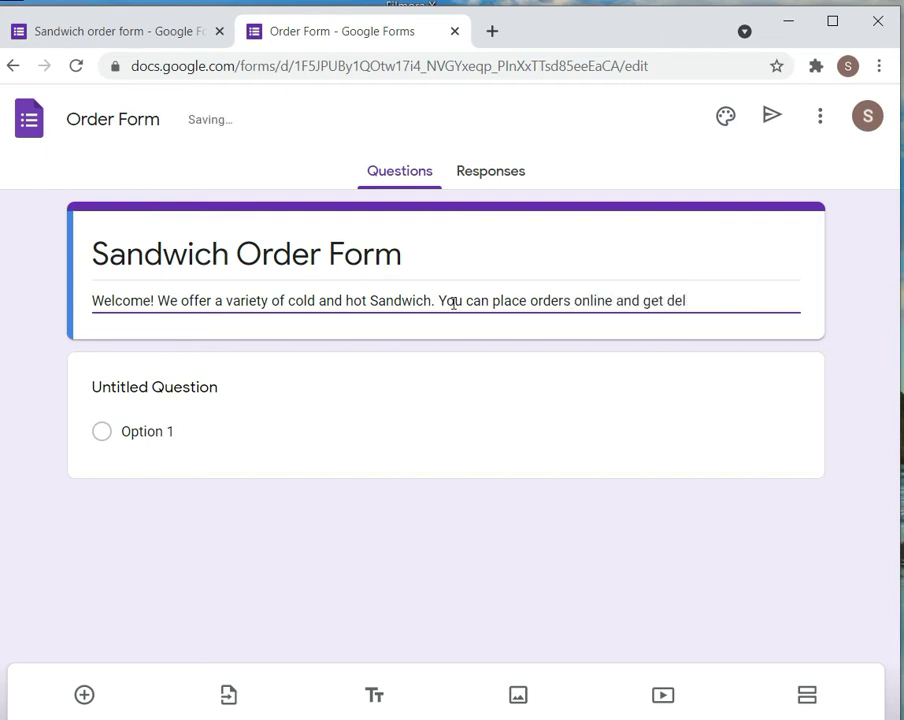
{"action": "type", "text": "icious food."}
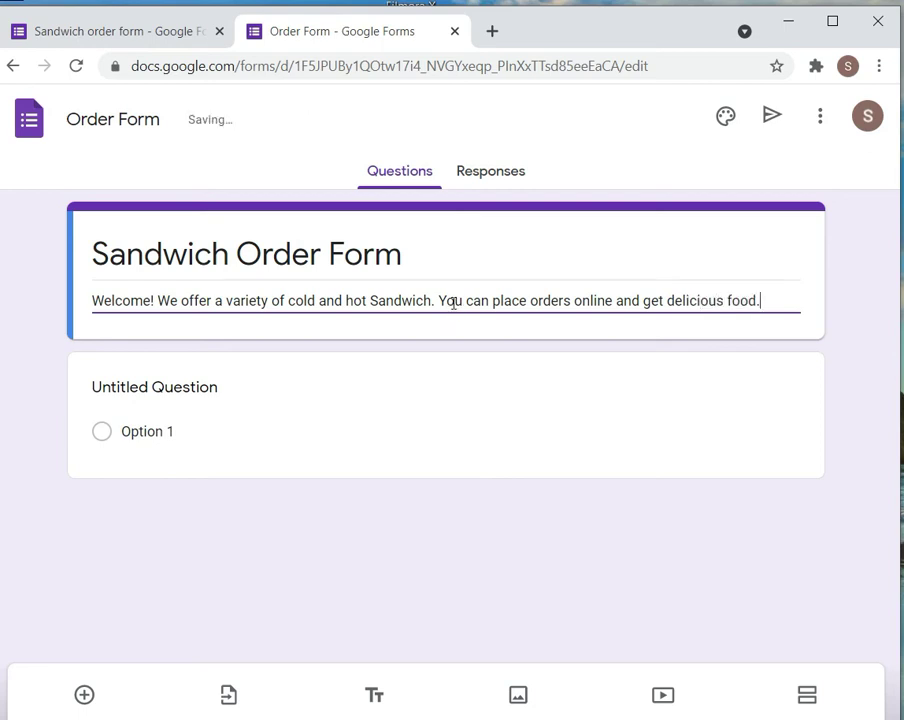
{"action": "left_click", "coordinate": [212, 397]}
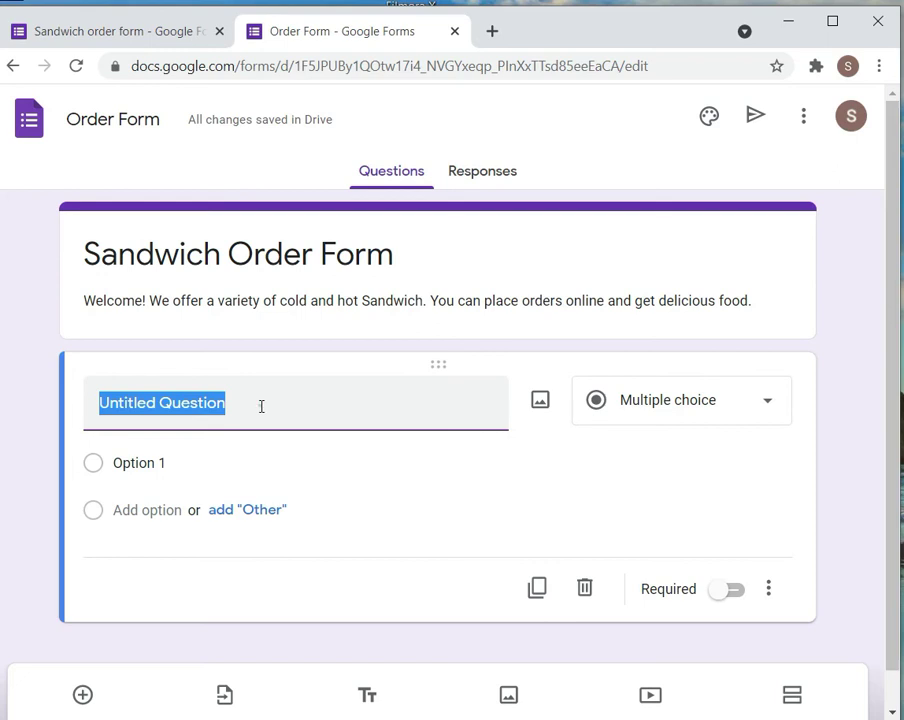
Title the first question 'Egg Sandwich' and add the description 'Rs 89'
{"action": "key", "text": "BackSpace"}
{"action": "type", "text": "Egg "}
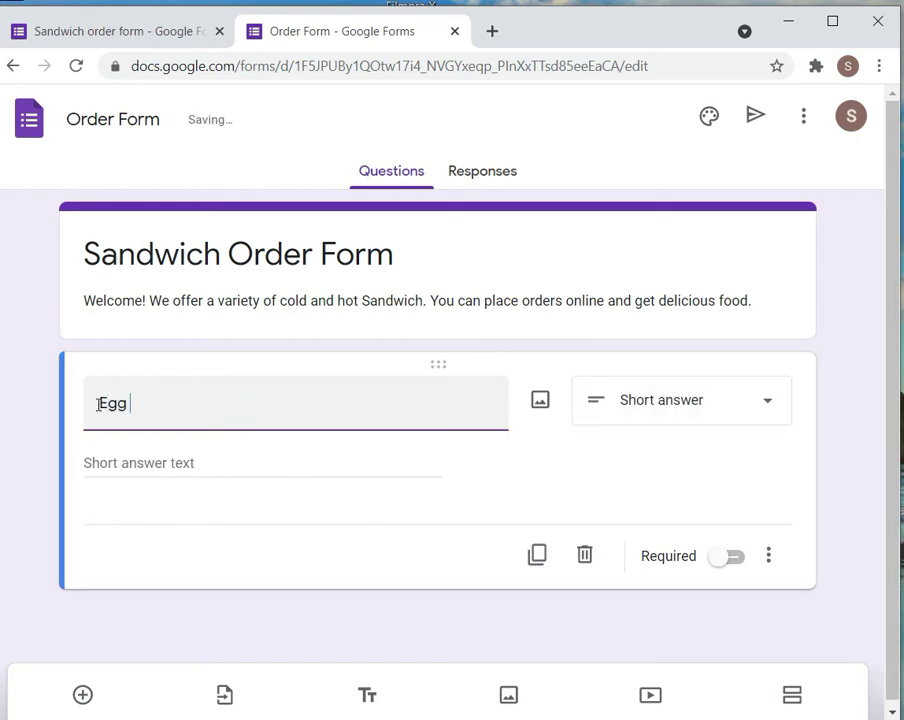
{"action": "type", "text": "Sandw"}
{"action": "type", "text": "ich"}
{"action": "key", "text": "BackSpace"}
{"action": "type", "text": "ch"}
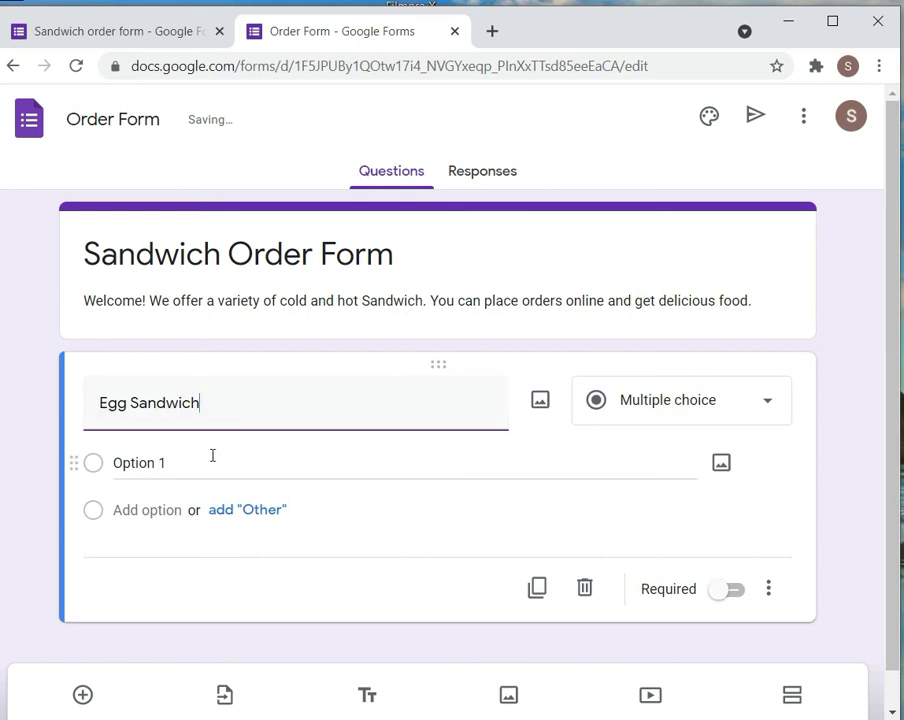
{"action": "left_click", "coordinate": [210, 456]}
{"action": "left_click", "coordinate": [768, 588]}
{"action": "left_click", "coordinate": [644, 542]}
{"action": "left_click", "coordinate": [129, 457]}
{"action": "type", "text": "Rs "}
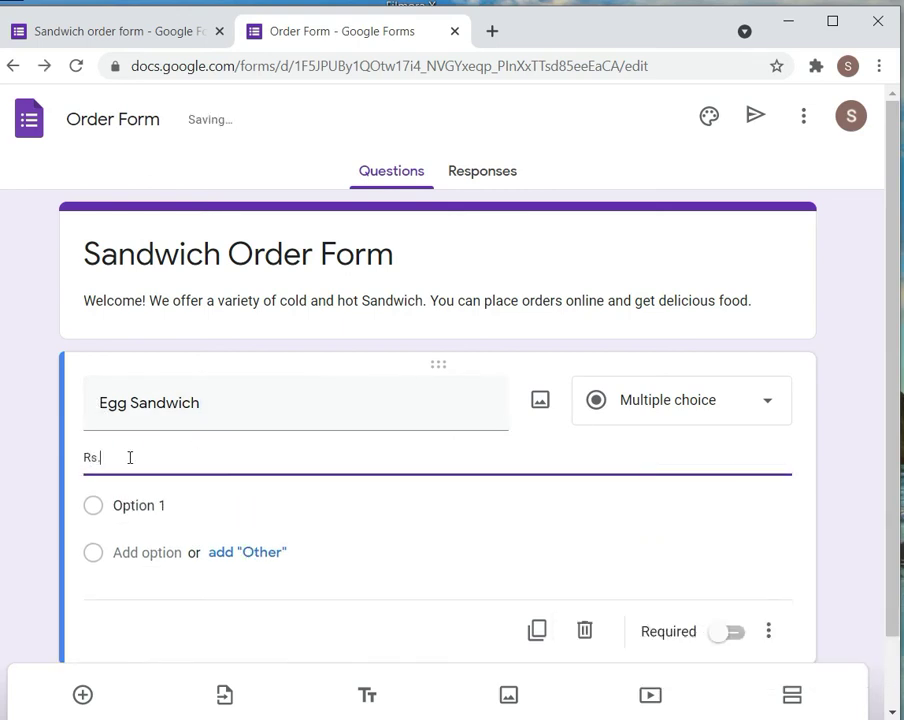
{"action": "type", "text": "89"}
Insert the egg-sandwich picture from the Desktop IMp folder into the question
{"action": "left_click", "coordinate": [538, 405]}
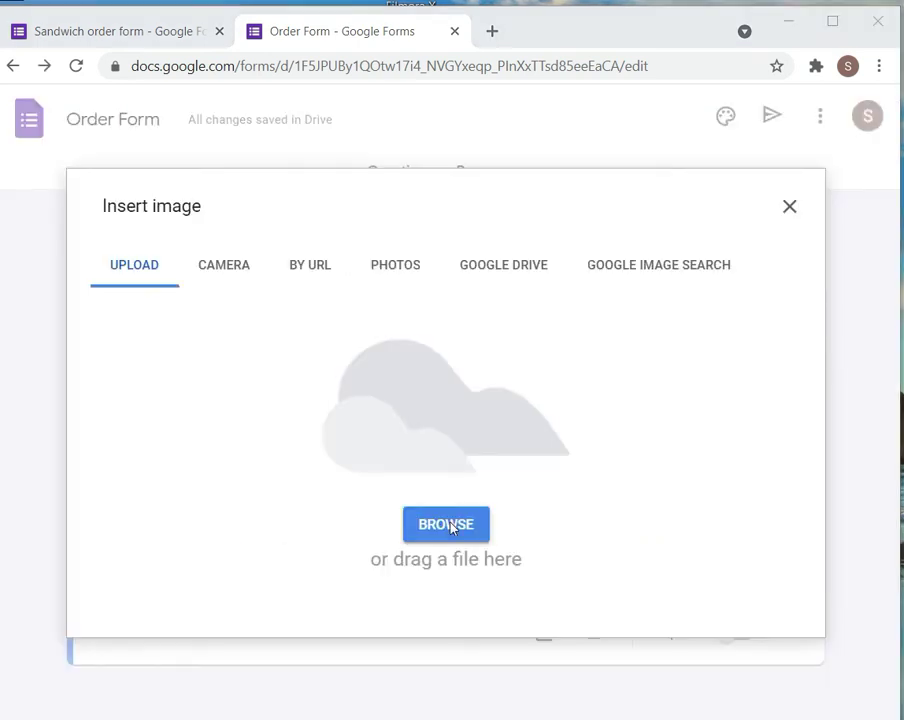
{"action": "left_click", "coordinate": [443, 522]}
{"action": "left_click", "coordinate": [74, 78]}
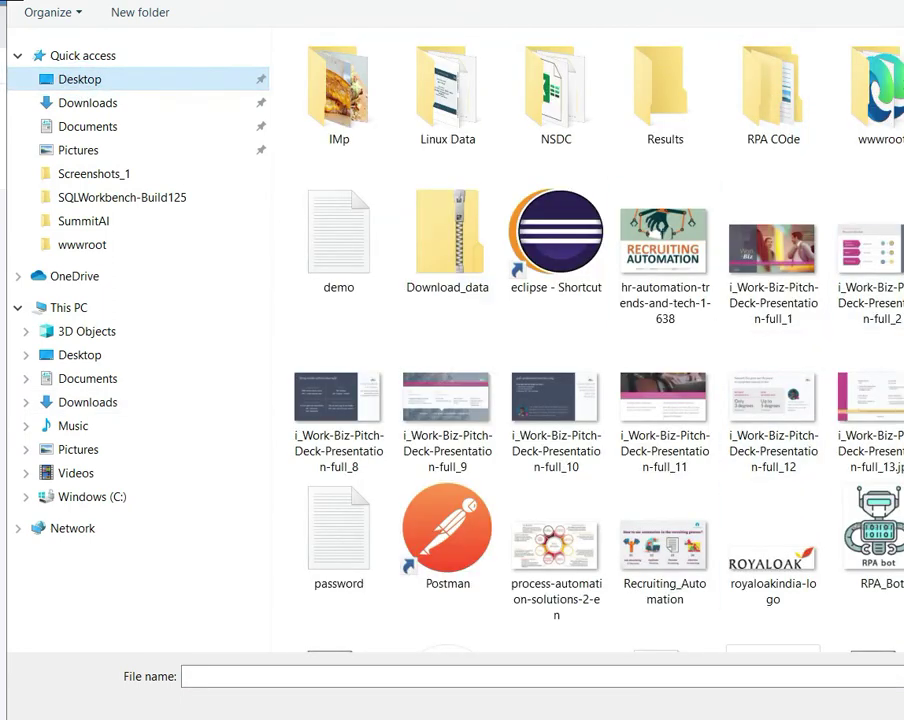
{"action": "double_click", "coordinate": [360, 116]}
{"action": "double_click", "coordinate": [340, 100]}
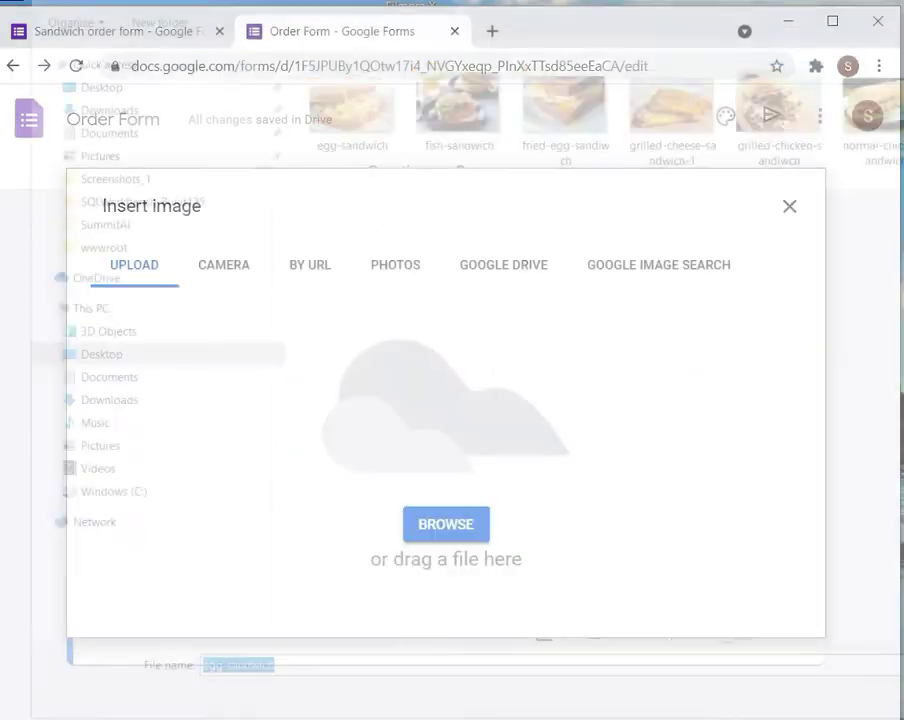
{"action": "left_click_drag", "start_coordinate": [893, 374], "coordinate": [884, 545]}
Set the choices to 1 through 5 and duplicate the Egg Sandwich question
{"action": "left_click", "coordinate": [125, 559]}
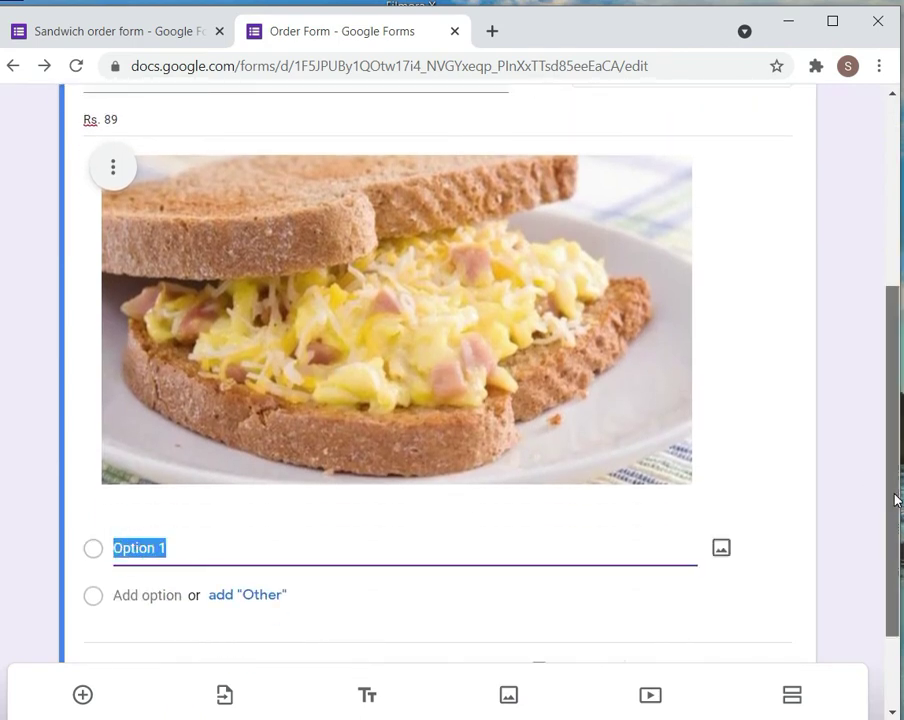
{"action": "scroll", "coordinate": [754, 324], "scroll_direction": "up", "scroll_amount": 2}
{"action": "left_click", "coordinate": [754, 318]}
{"action": "left_click", "coordinate": [667, 251]}
{"action": "scroll", "coordinate": [880, 476], "scroll_direction": "down", "scroll_amount": 3}
{"action": "left_click", "coordinate": [200, 472]}
{"action": "key", "text": "BackSpace"}
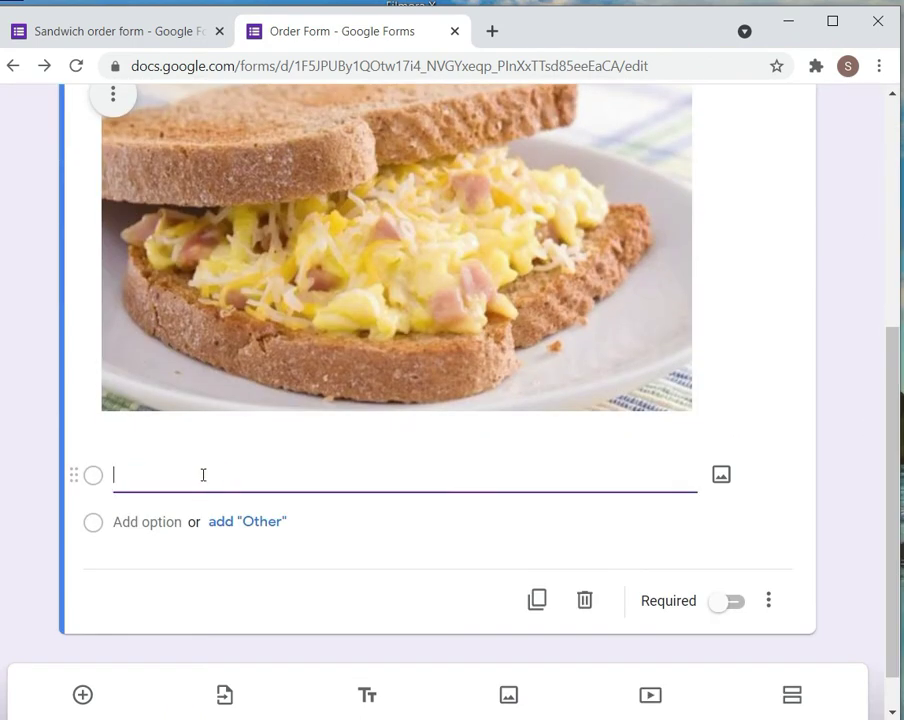
{"action": "type", "text": "1"}
{"action": "left_click", "coordinate": [188, 464]}
{"action": "scroll", "coordinate": [884, 418], "scroll_direction": "down", "scroll_amount": 3}
{"action": "left_click", "coordinate": [530, 542]}
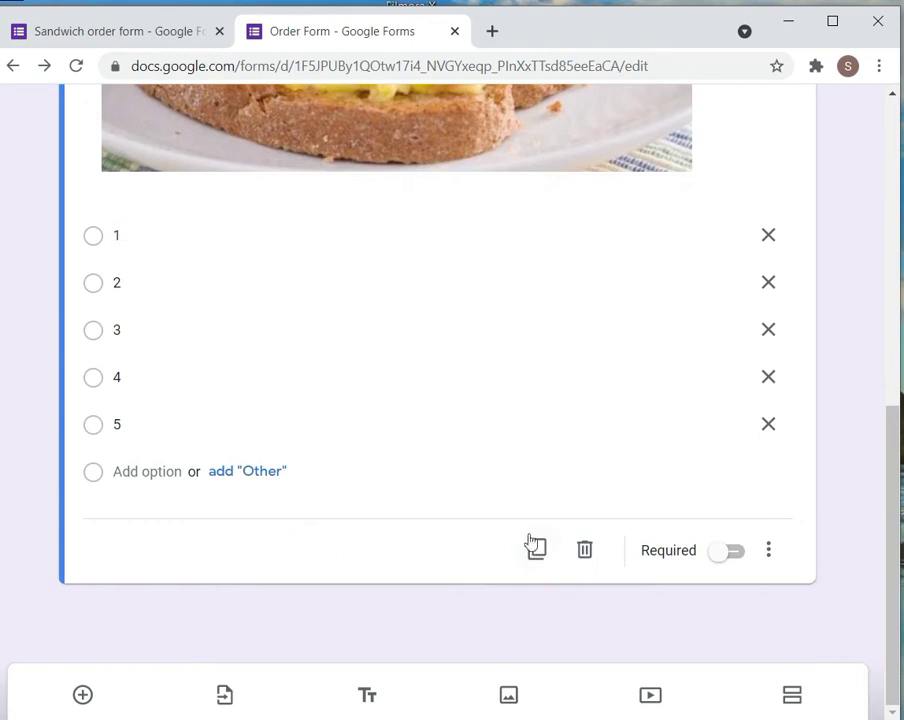
Retitle the copy 'Veg Sandwich' at Rs. 101 with the normal-chicken-sandwich picture
{"action": "left_click", "coordinate": [129, 377]}
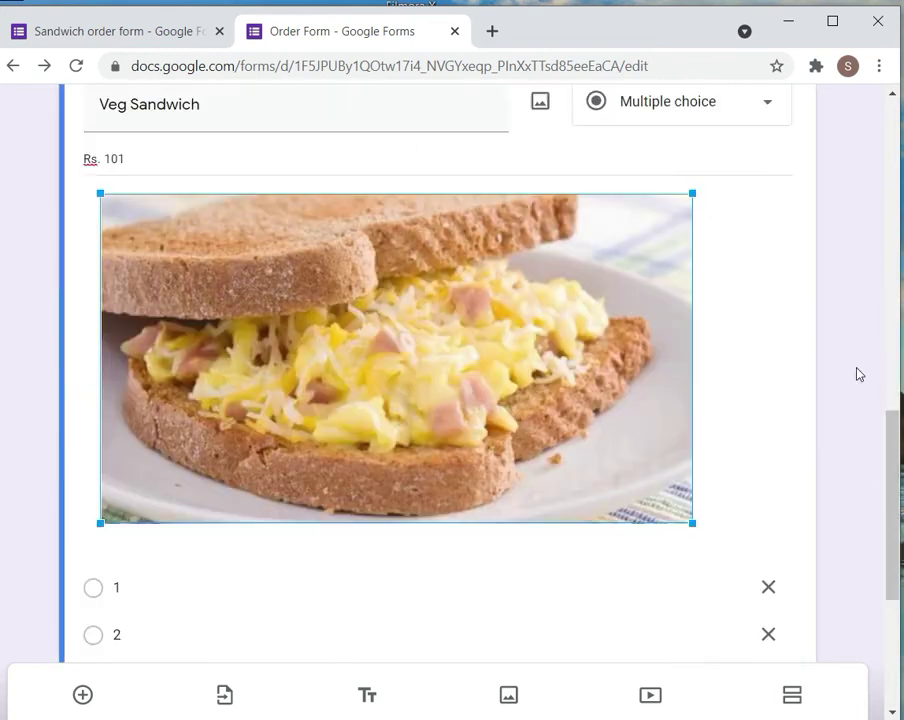
{"action": "left_click_drag", "start_coordinate": [888, 470], "coordinate": [884, 434]}
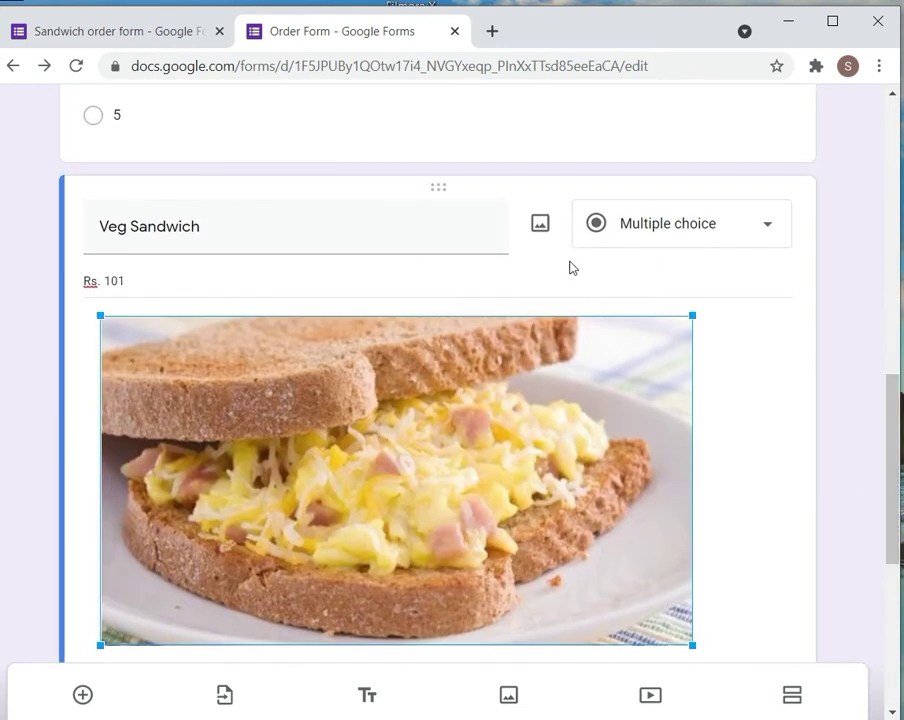
{"action": "left_click", "coordinate": [536, 230]}
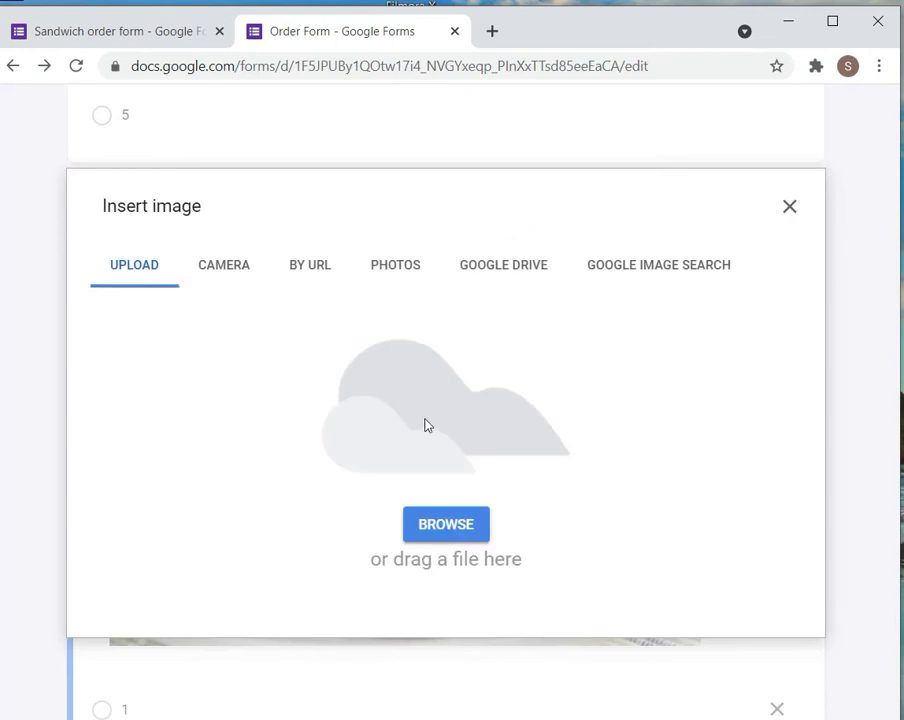
{"action": "left_click", "coordinate": [440, 534]}
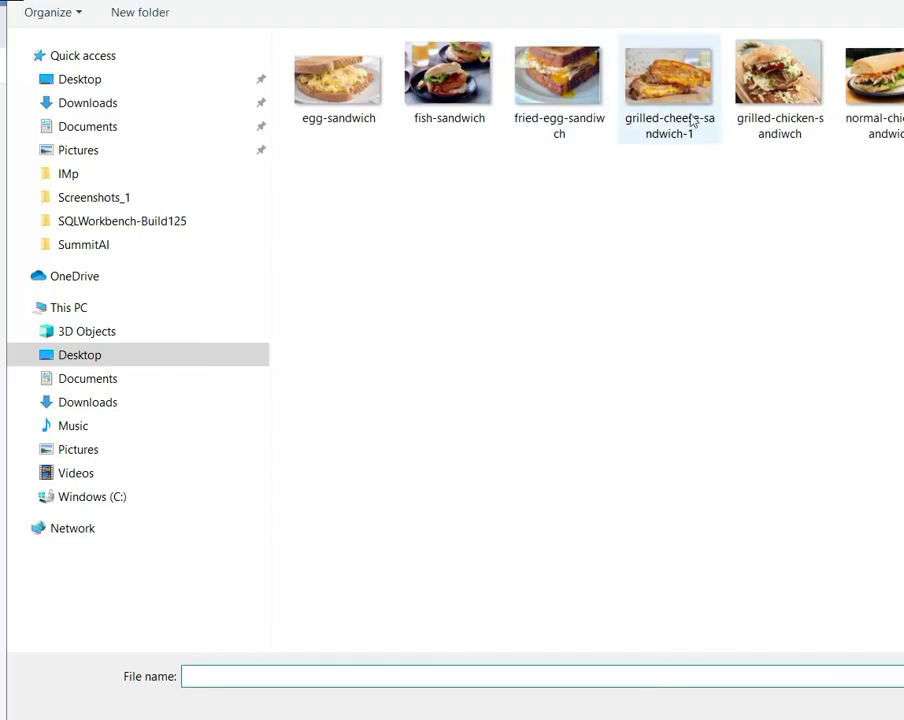
{"action": "left_click", "coordinate": [882, 90]}
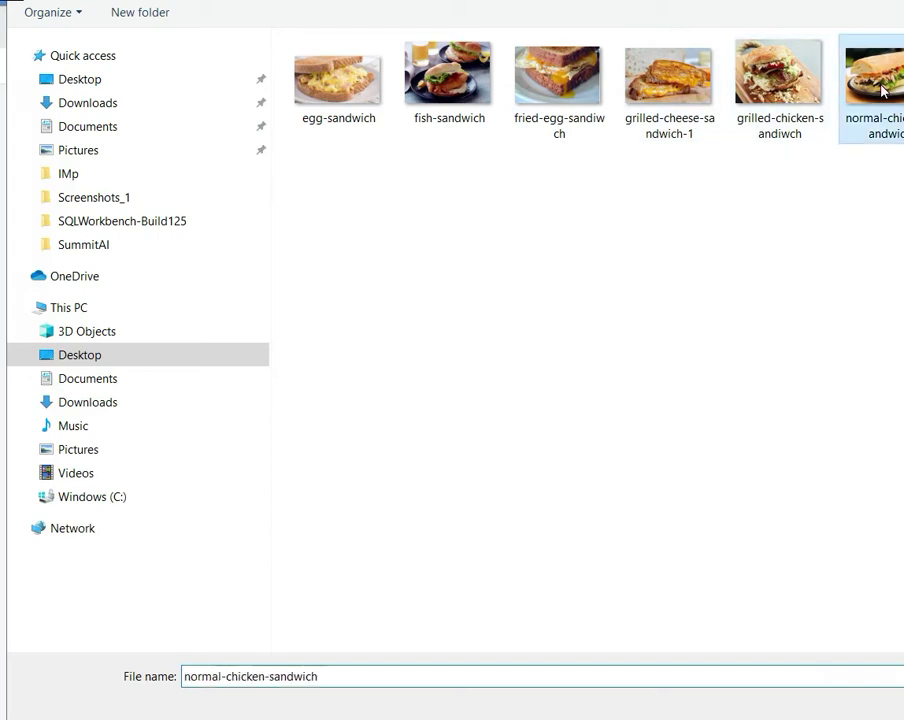
{"action": "key", "text": "Return"}
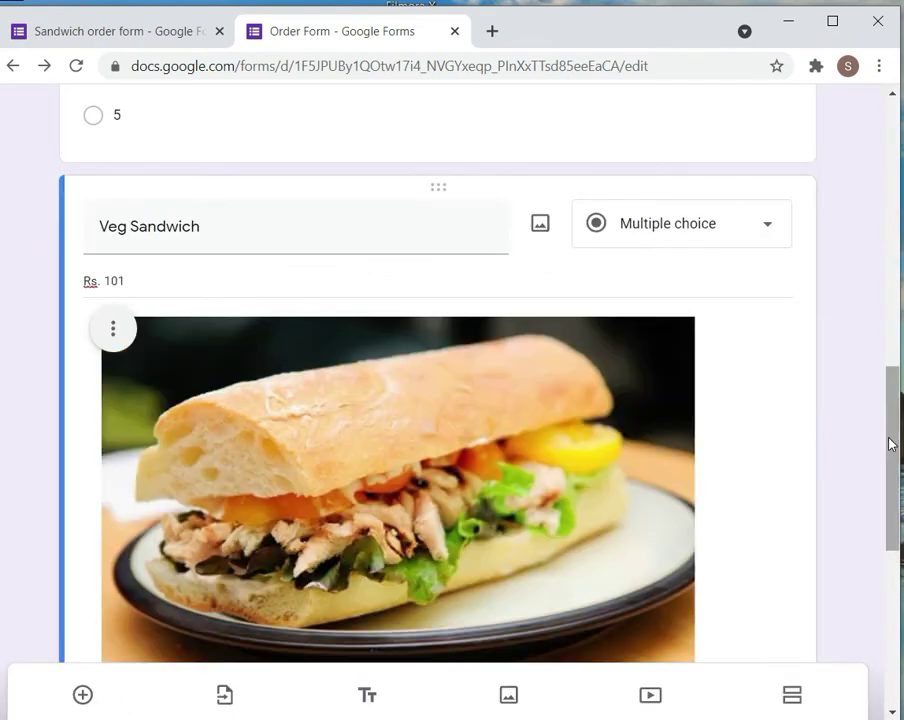
{"action": "left_click_drag", "start_coordinate": [886, 438], "coordinate": [880, 611]}
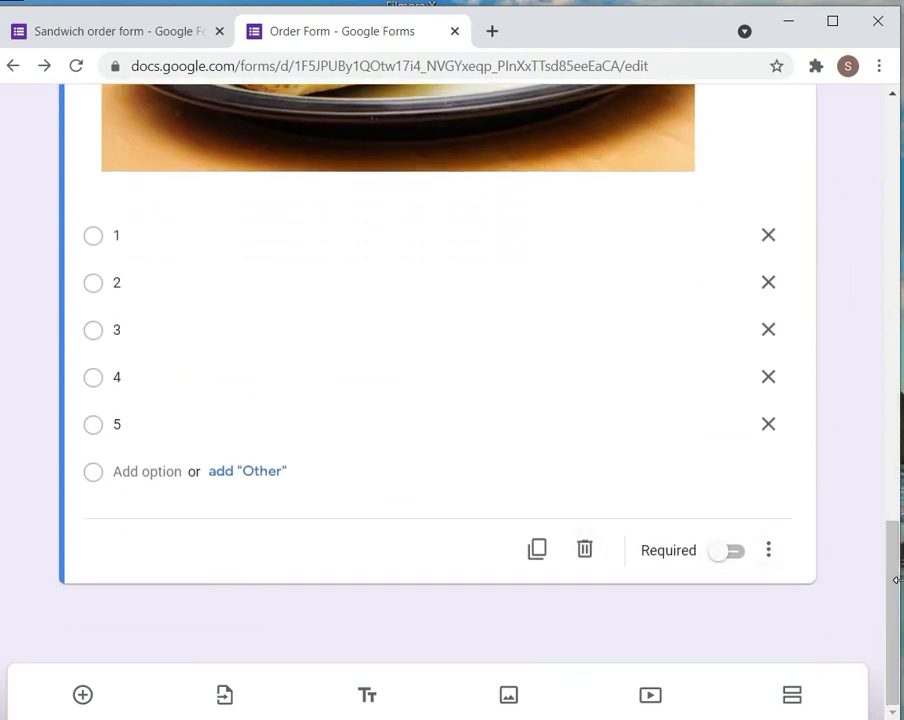
{"action": "left_click_drag", "start_coordinate": [886, 584], "coordinate": [893, 612]}
{"action": "left_click_drag", "start_coordinate": [890, 555], "coordinate": [891, 118]}
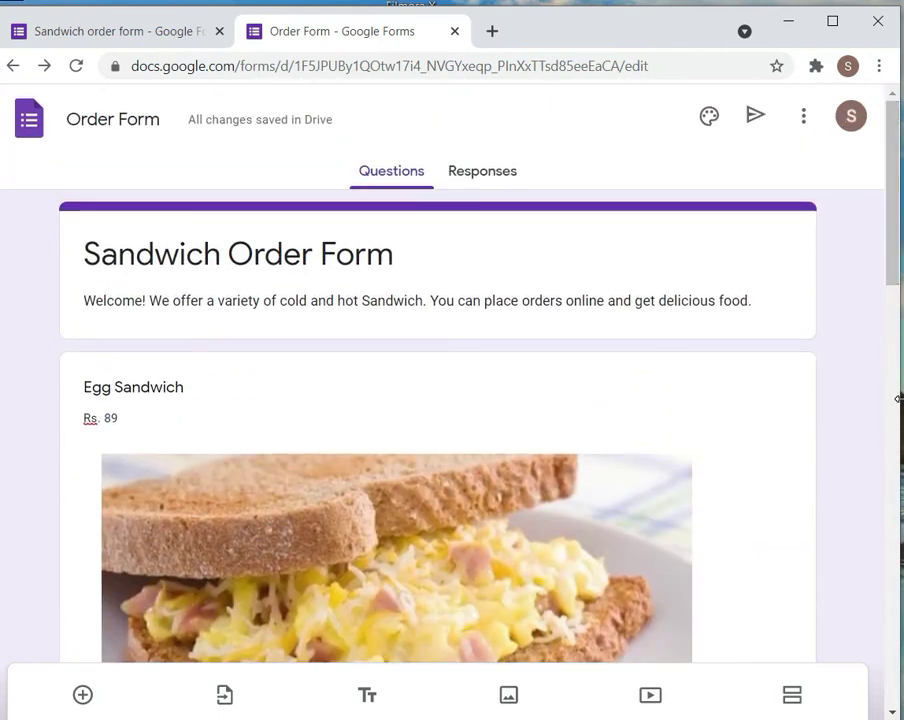
Resize the browser window, scroll to the blank question, and select the Veg Sandwich question
{"action": "left_click_drag", "start_coordinate": [898, 398], "coordinate": [903, 398]}
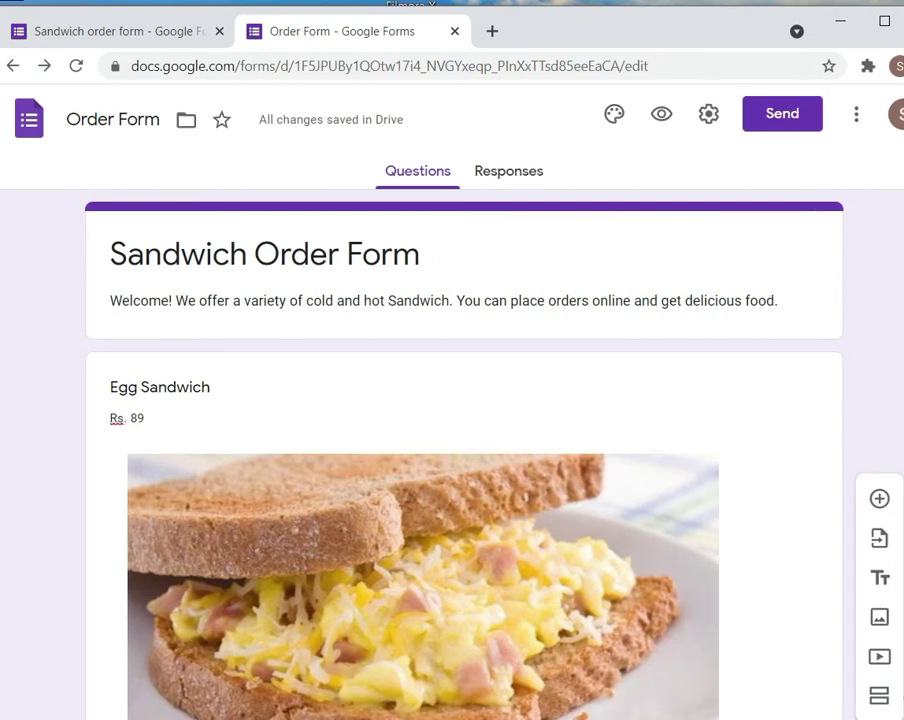
{"action": "scroll", "coordinate": [464, 400], "scroll_direction": "down", "scroll_amount": 3}
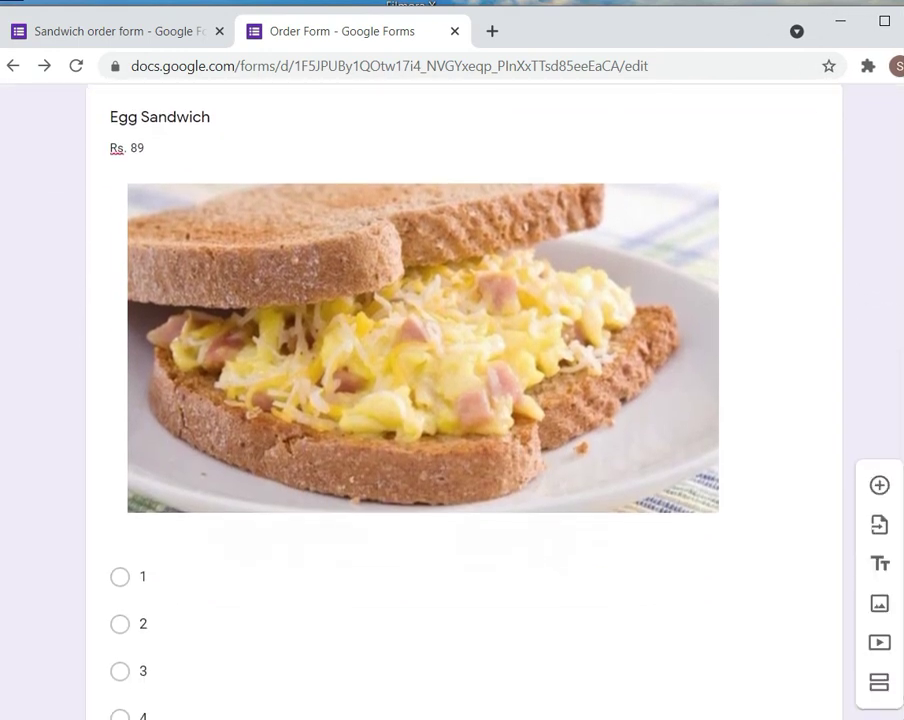
{"action": "scroll", "coordinate": [464, 400], "scroll_direction": "down", "scroll_amount": 2}
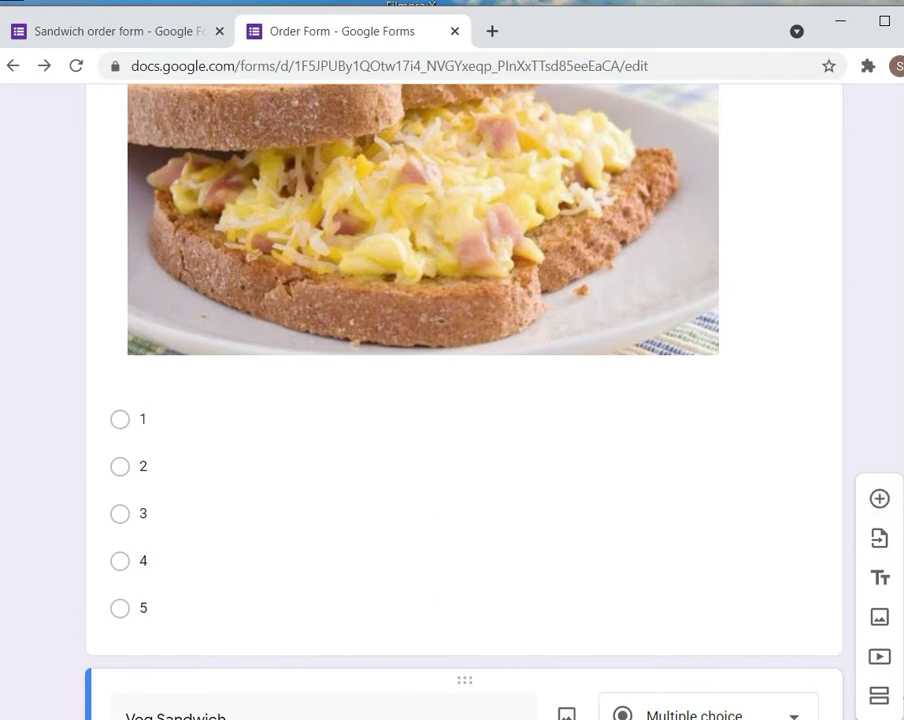
{"action": "left_click_drag", "start_coordinate": [903, 697], "coordinate": [883, 697]}
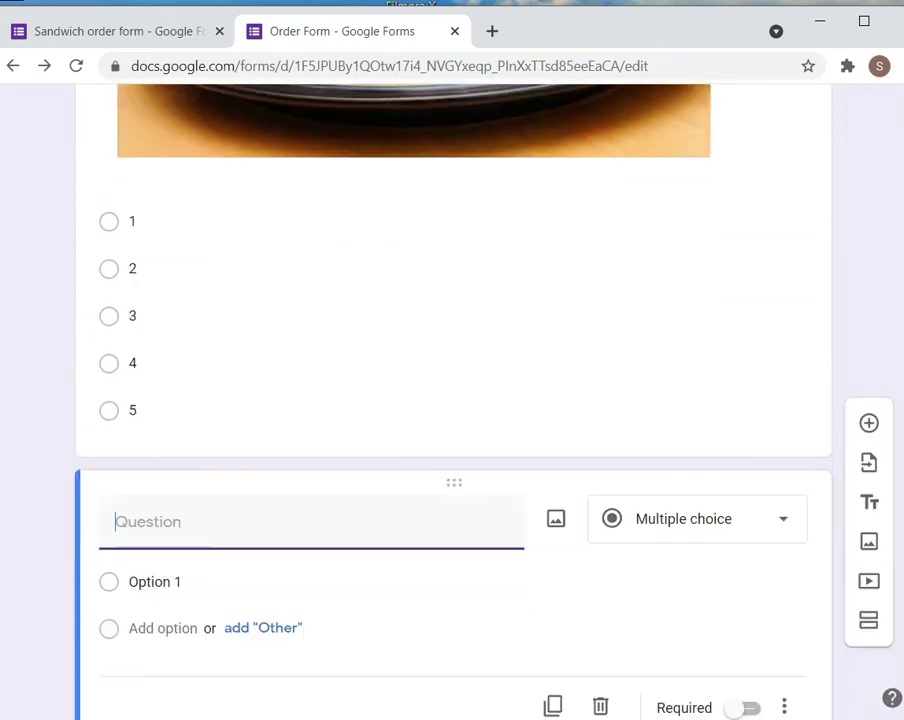
{"action": "left_click", "coordinate": [135, 440]}
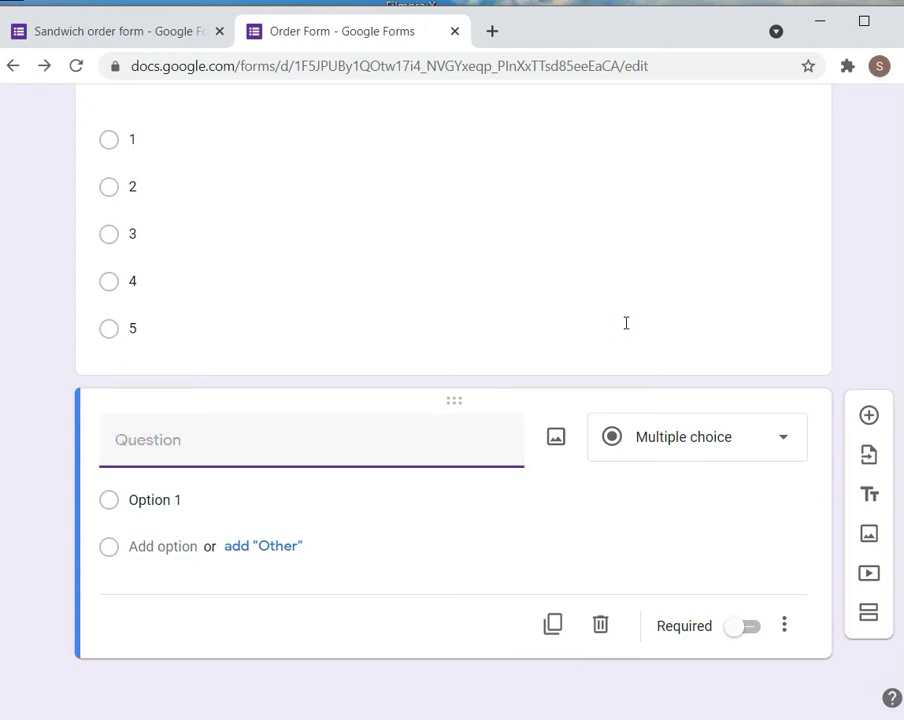
{"action": "left_click", "coordinate": [494, 230]}
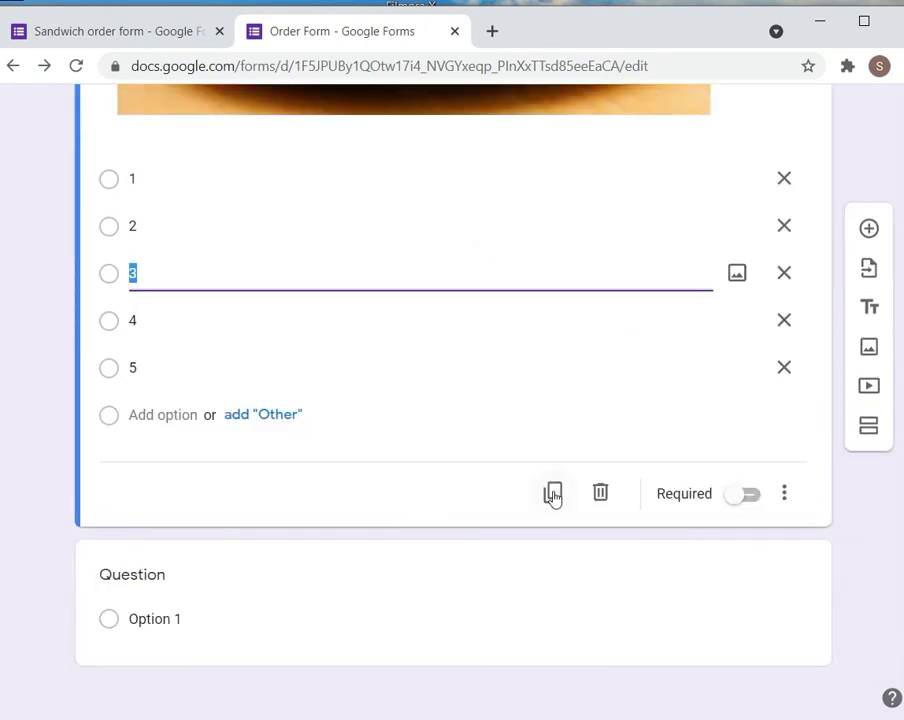
Duplicate Veg Sandwich, rename the copy 'Normal Sandwich' and change its price to Rs. 49
{"action": "left_click", "coordinate": [553, 493]}
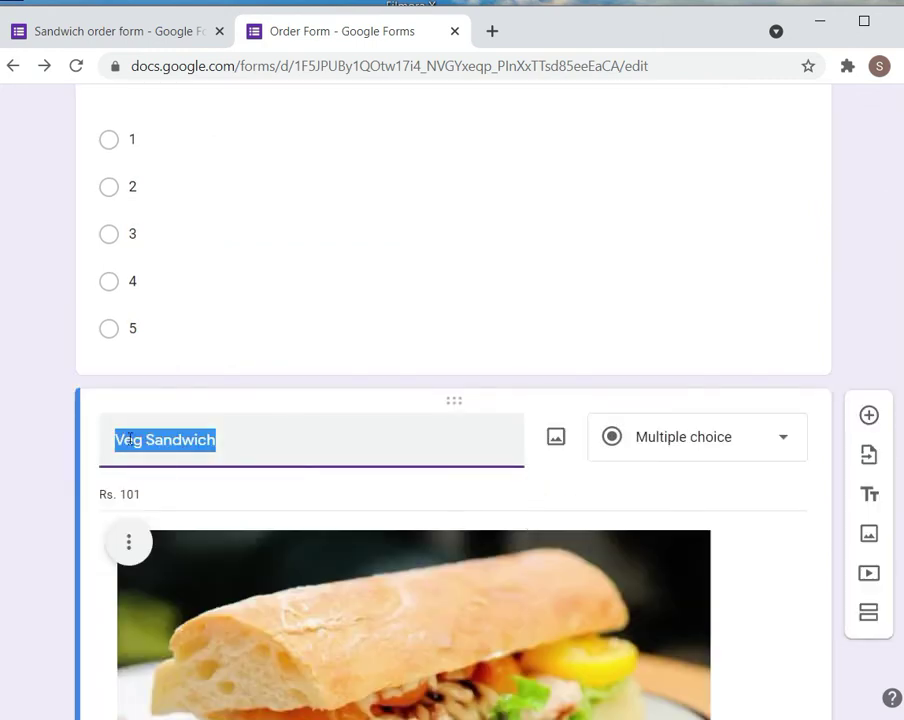
{"action": "left_click_drag", "start_coordinate": [144, 440], "coordinate": [112, 440]}
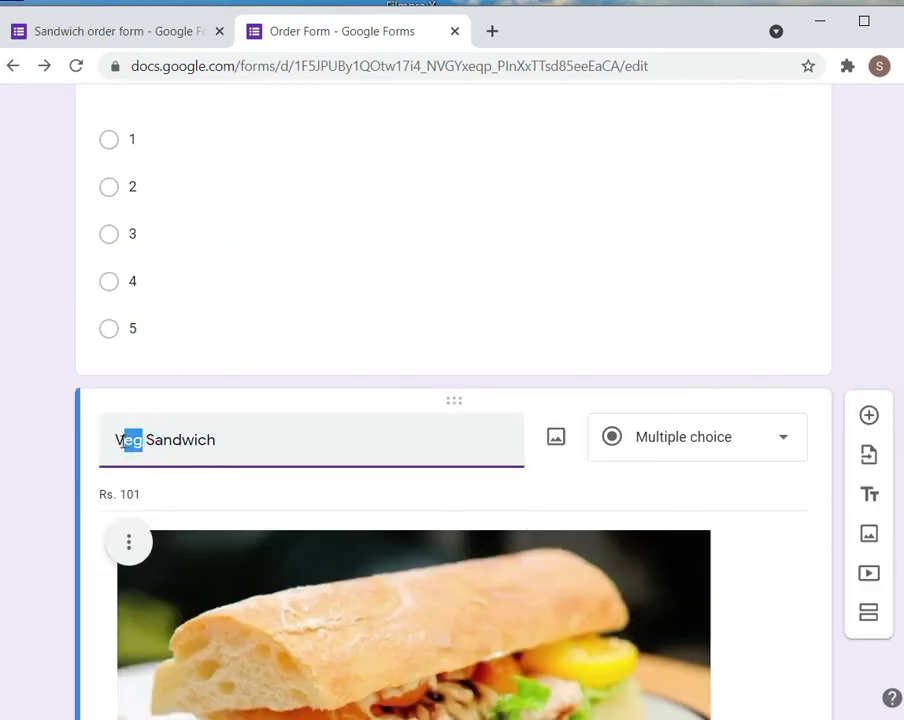
{"action": "type", "text": "Normal"}
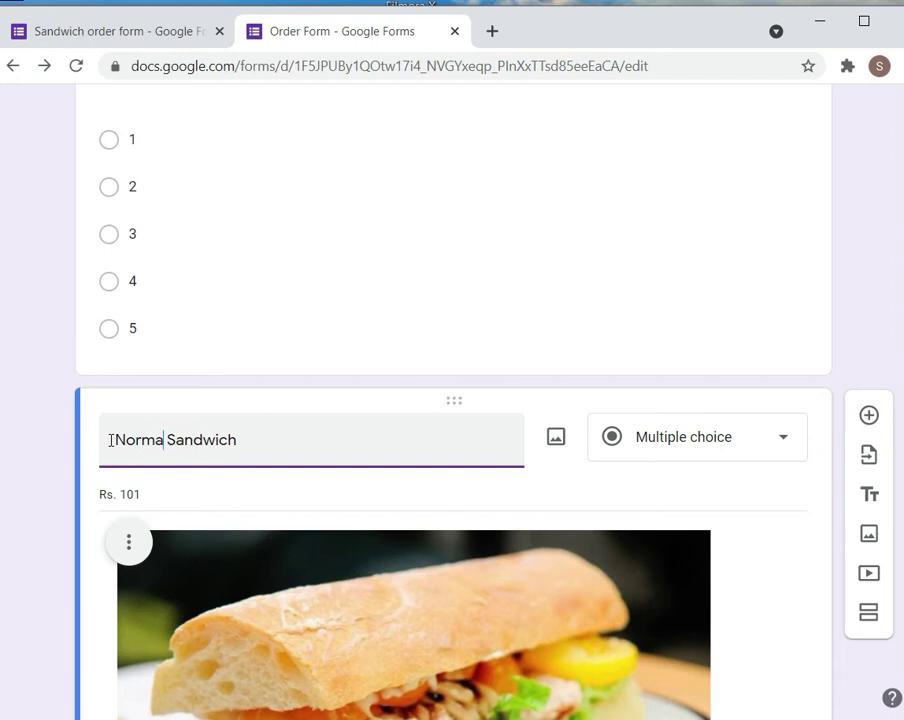
{"action": "triple_click", "coordinate": [146, 494]}
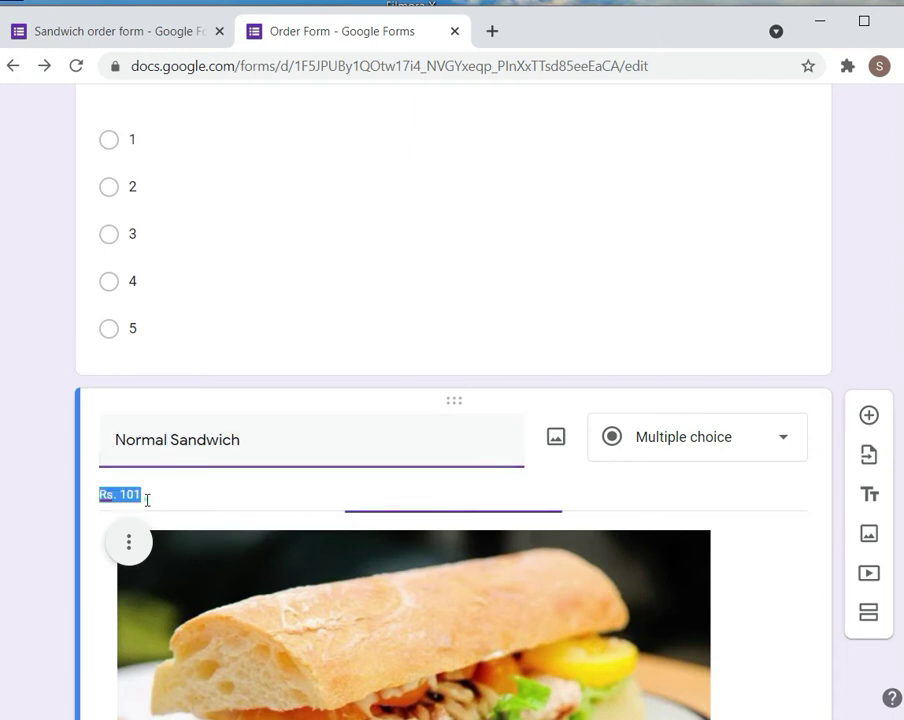
{"action": "left_click", "coordinate": [146, 497]}
{"action": "key", "text": "BackSpace"}
{"action": "key", "text": "BackSpace"}
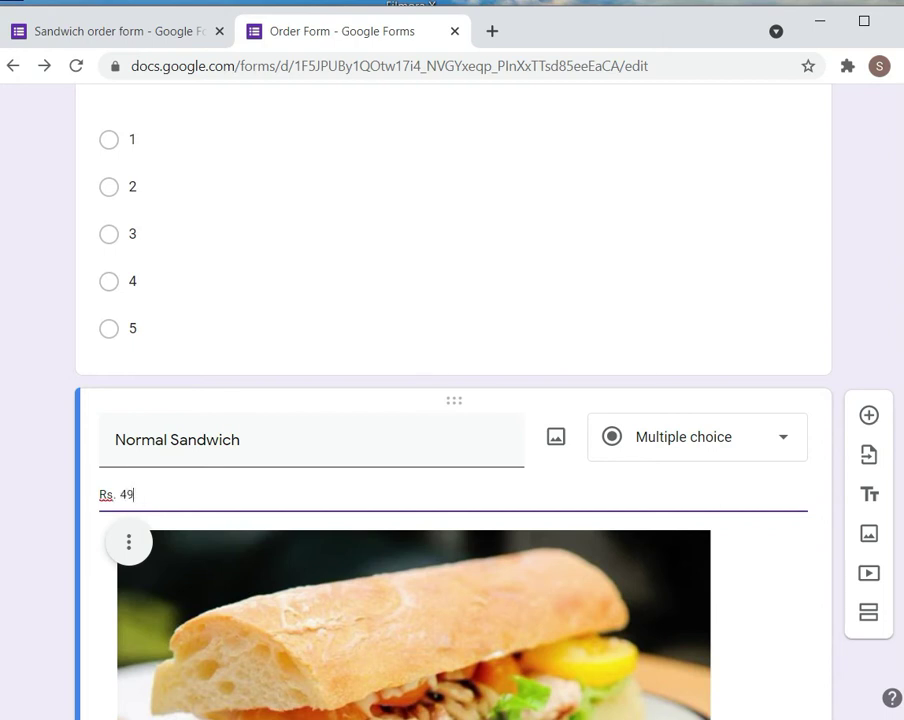
{"action": "scroll", "coordinate": [450, 400], "scroll_direction": "down", "scroll_amount": 8}
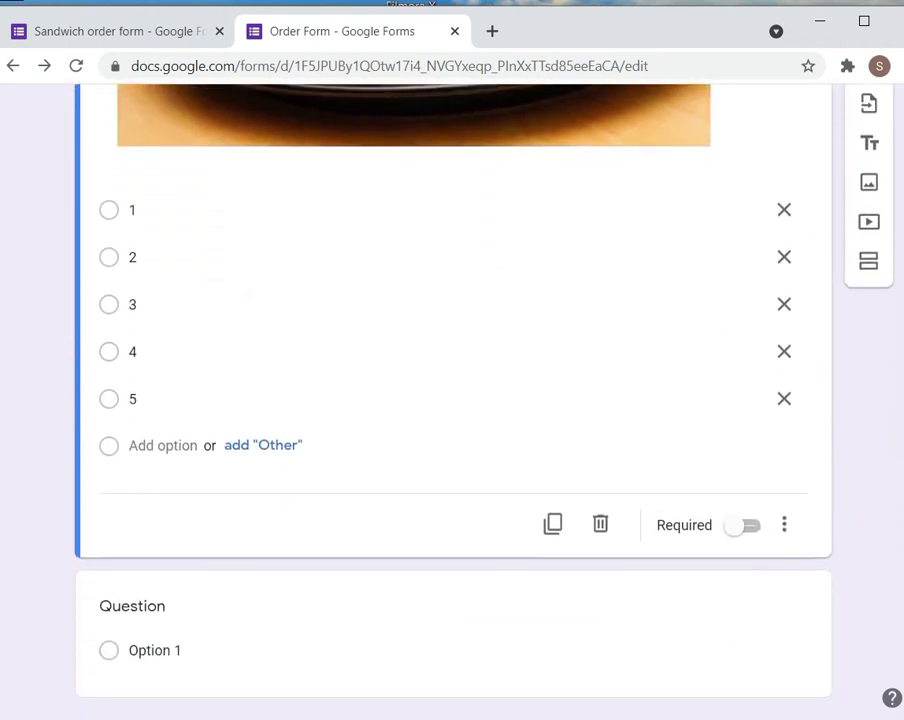
Title the blank question 'Full Name' and duplicate it as 'Phone Number'
{"action": "left_click", "coordinate": [158, 606]}
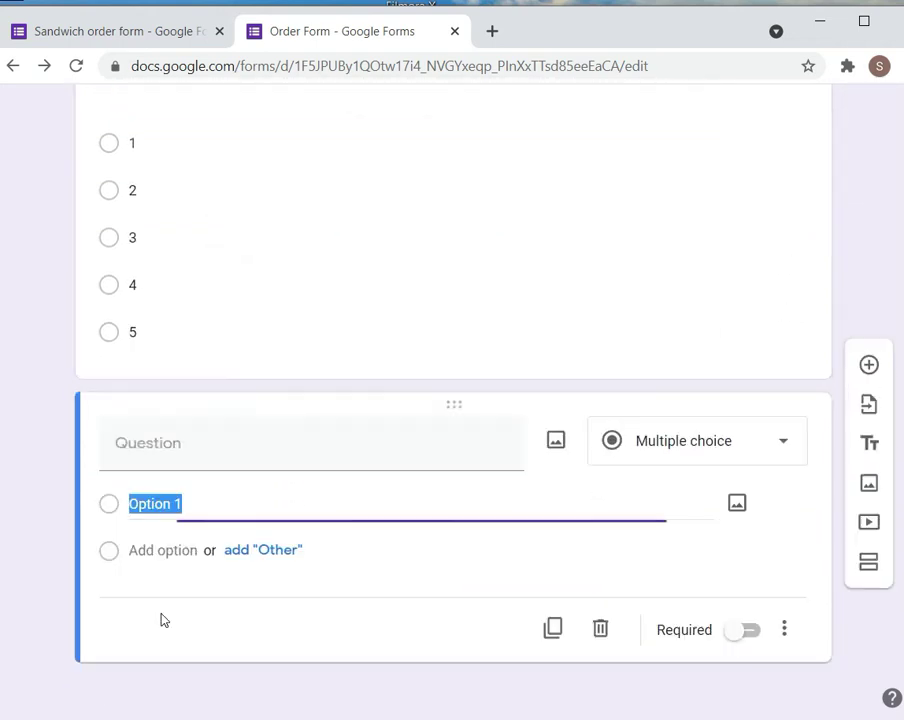
{"action": "left_click", "coordinate": [177, 443]}
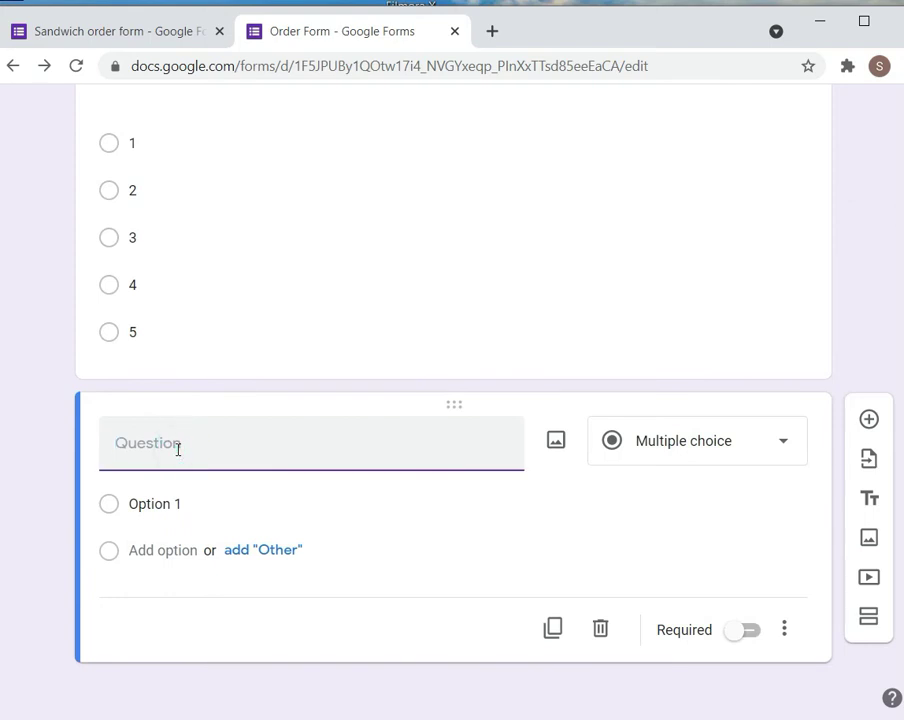
{"action": "type", "text": "Full Name"}
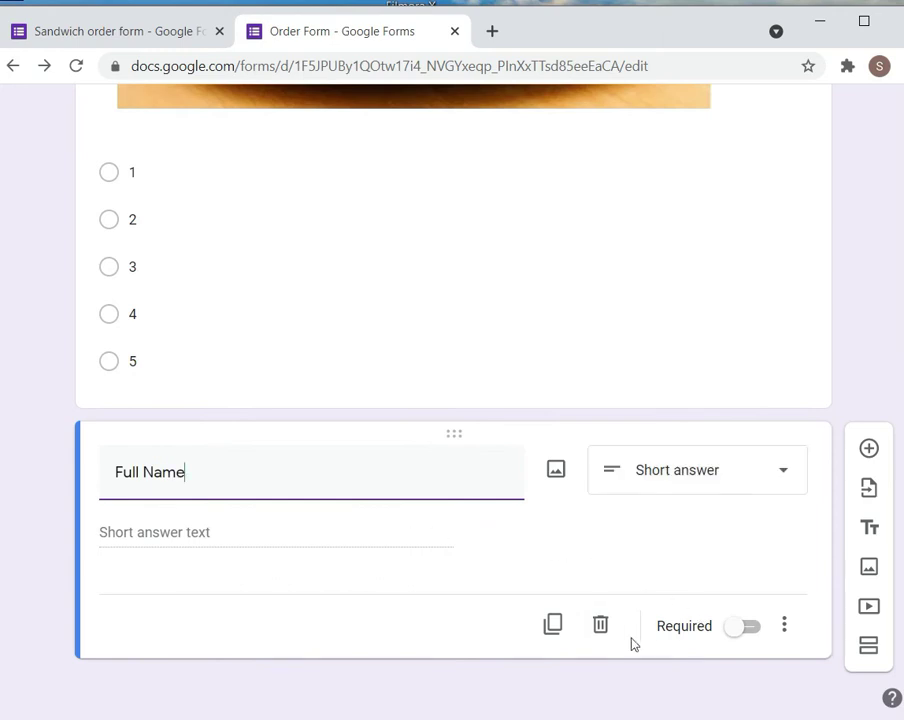
{"action": "left_click", "coordinate": [553, 630]}
{"action": "left_click", "coordinate": [223, 626]}
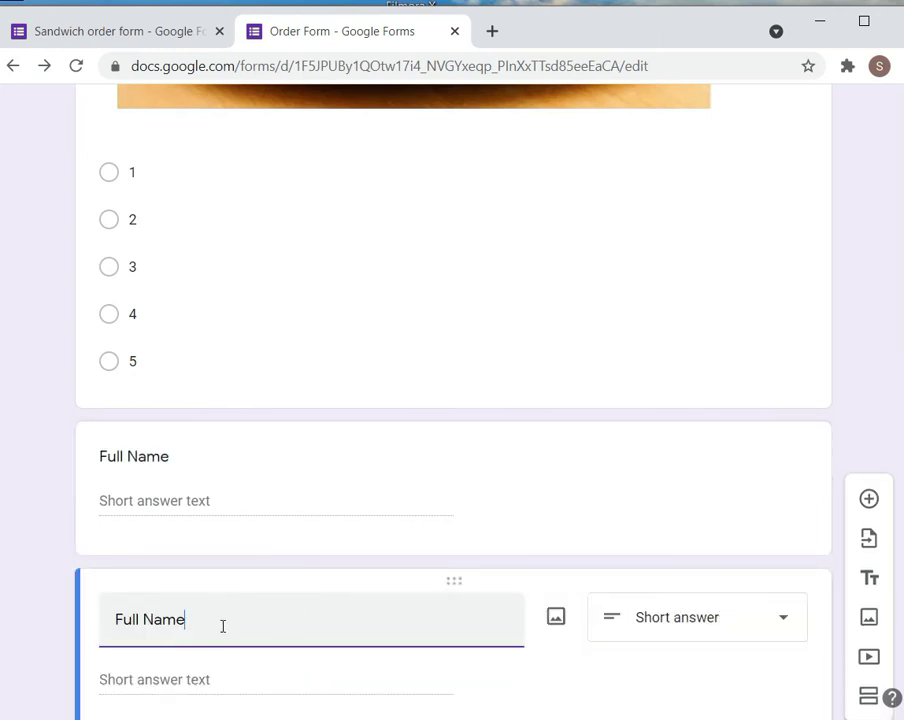
{"action": "key", "text": "BackSpace"}
{"action": "key", "text": "BackSpace"}
{"action": "key", "text": "BackSpace"}
{"action": "key", "text": "BackSpace"}
{"action": "key", "text": "BackSpace"}
{"action": "key", "text": "BackSpace"}
{"action": "key", "text": "BackSpace"}
{"action": "key", "text": "BackSpace"}
{"action": "key", "text": "BackSpace"}
{"action": "type", "text": "Phone N"}
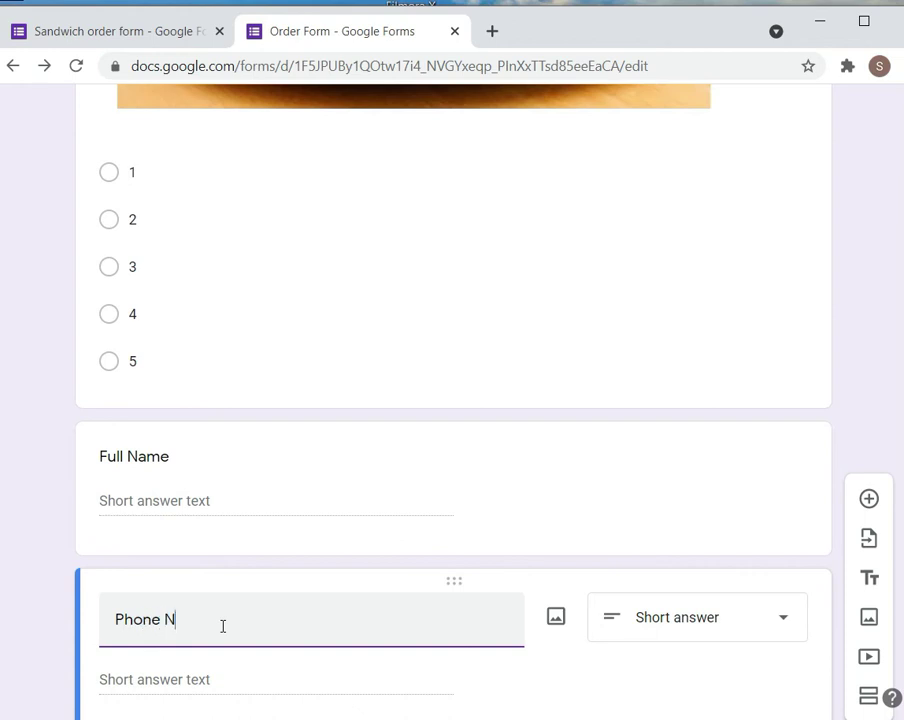
{"action": "type", "text": "umber"}
Duplicate Phone Number and start retitling the copy 'Address'
{"action": "scroll", "coordinate": [452, 400], "scroll_direction": "down", "scroll_amount": 2}
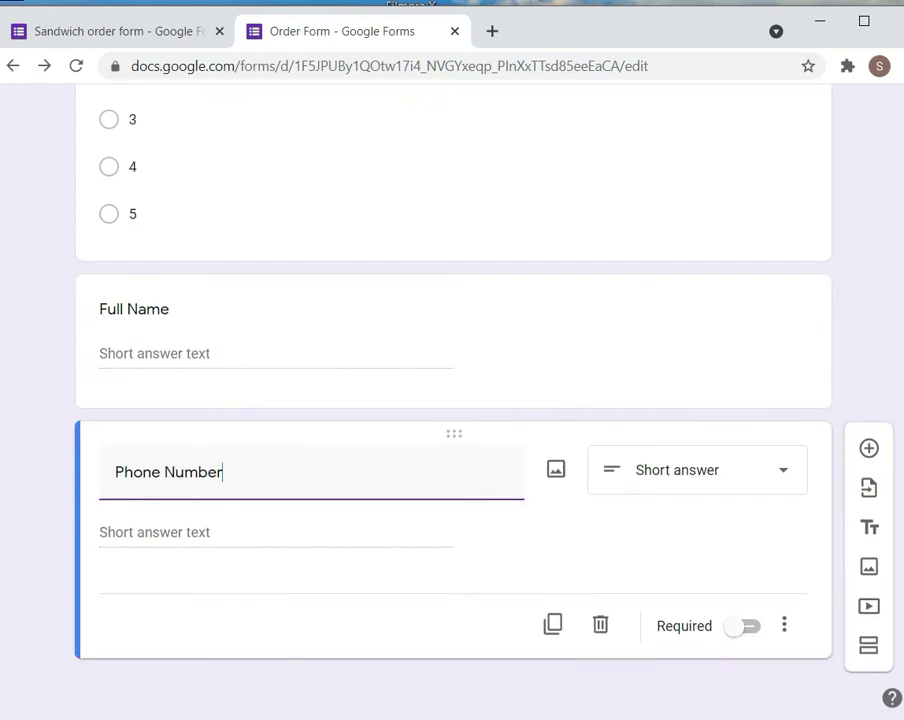
{"action": "left_click", "coordinate": [548, 625]}
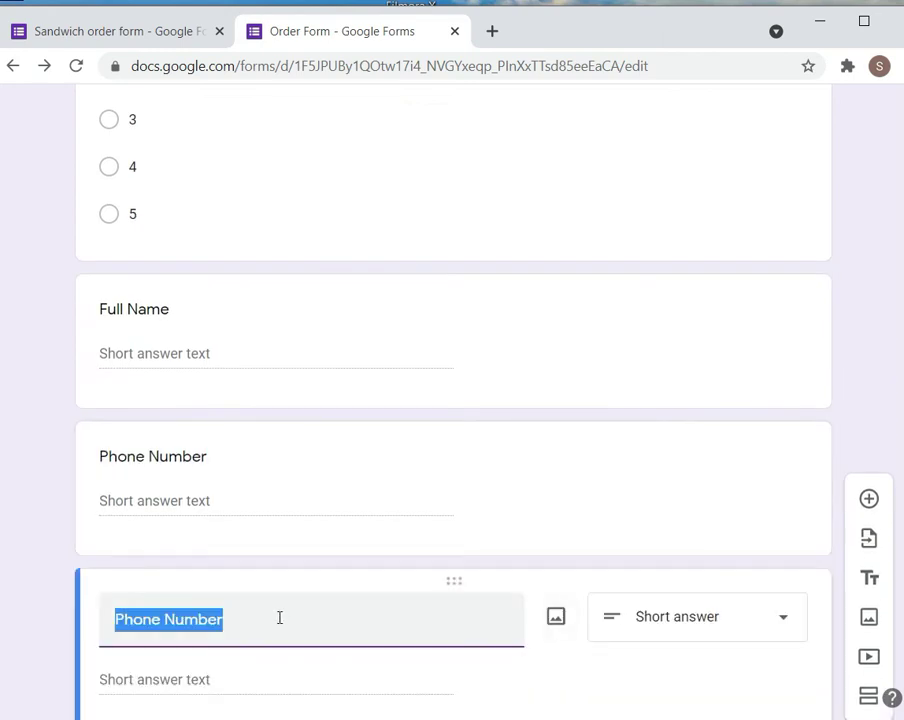
{"action": "type", "text": "Address"}
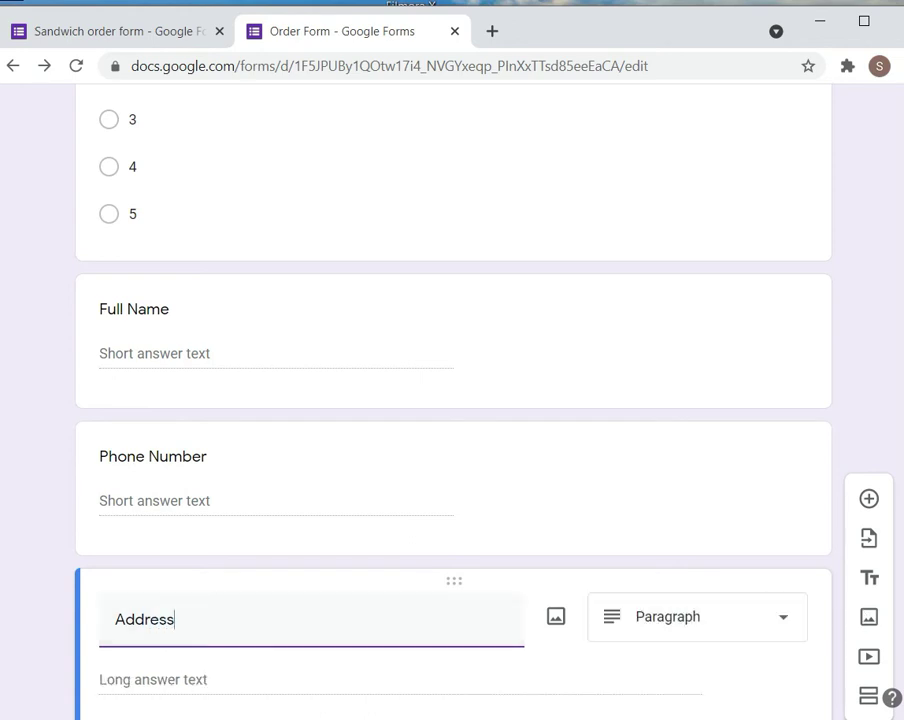
Turn on Required for the Full Name and Phone Number questions
{"action": "left_click", "coordinate": [562, 339]}
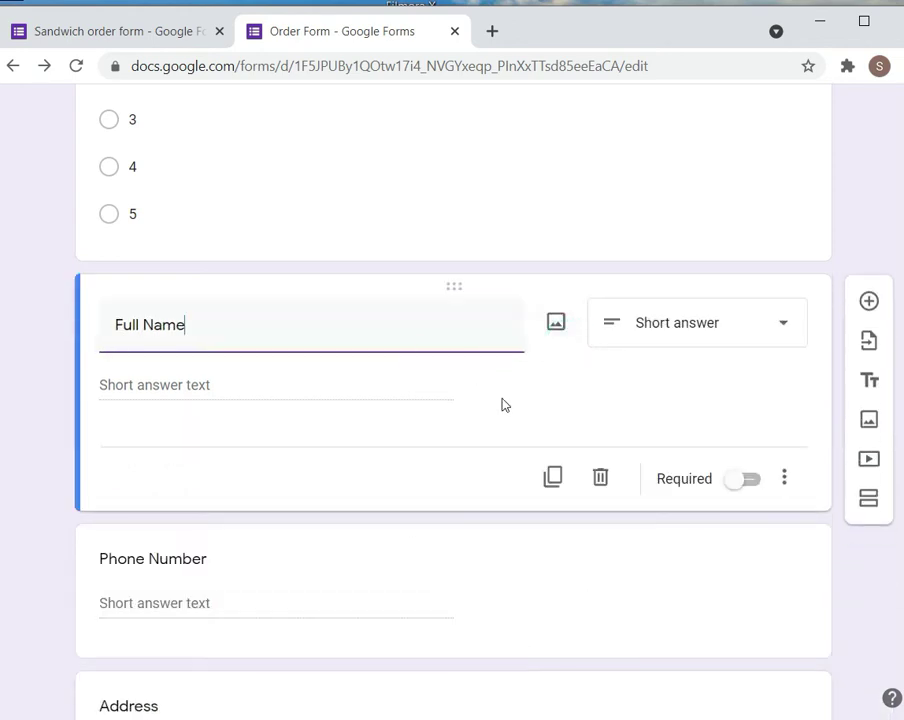
{"action": "left_click", "coordinate": [730, 482]}
{"action": "left_click", "coordinate": [572, 620]}
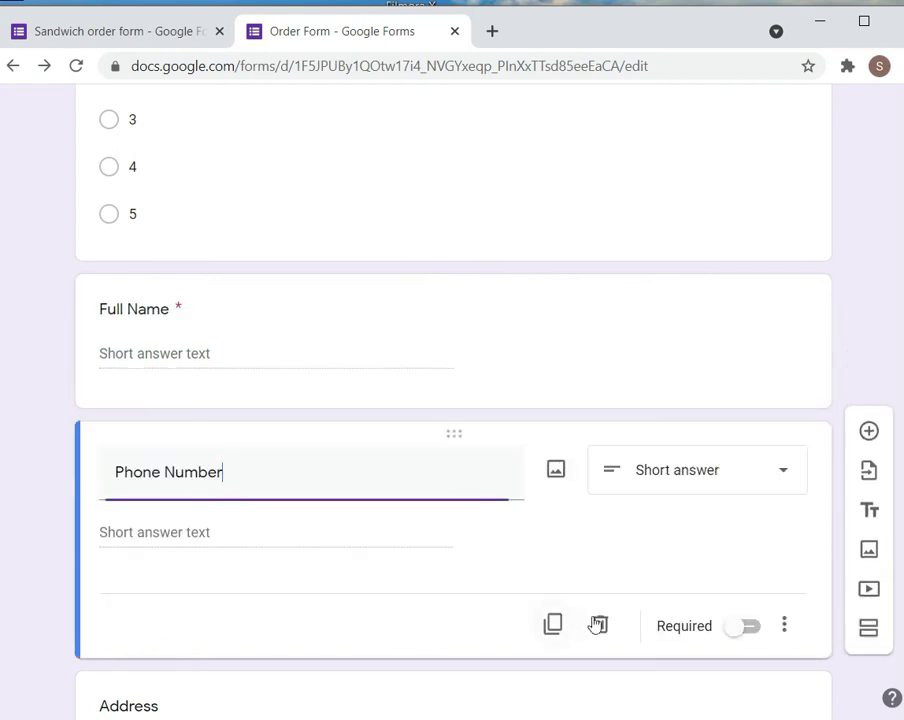
{"action": "left_click", "coordinate": [742, 627]}
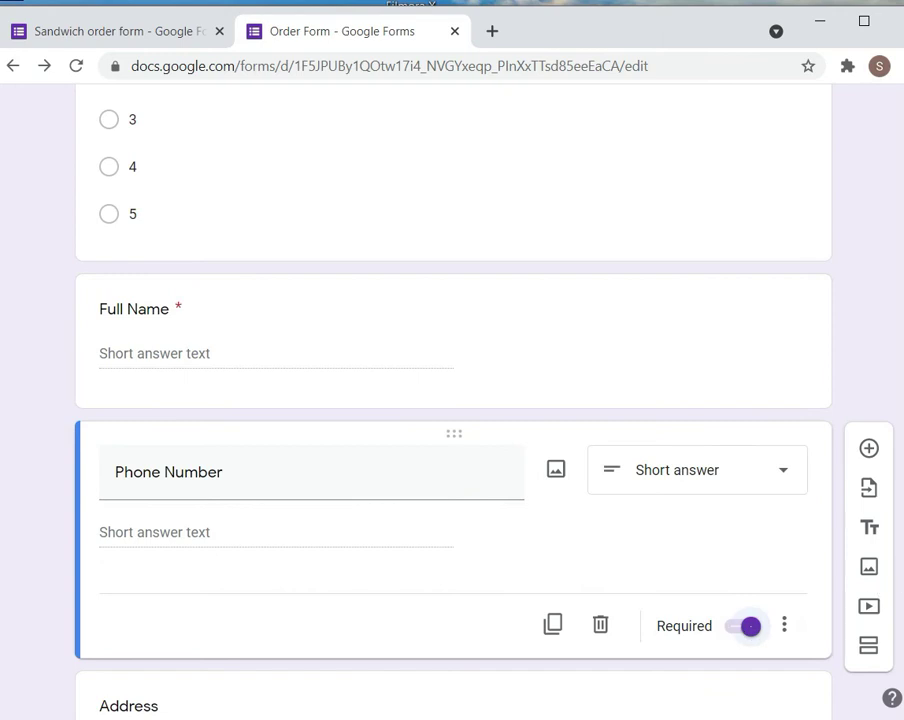
Duplicate the Address question, clear the copy's title, and delete the copy
{"action": "scroll", "coordinate": [742, 627], "scroll_direction": "down", "scroll_amount": 2}
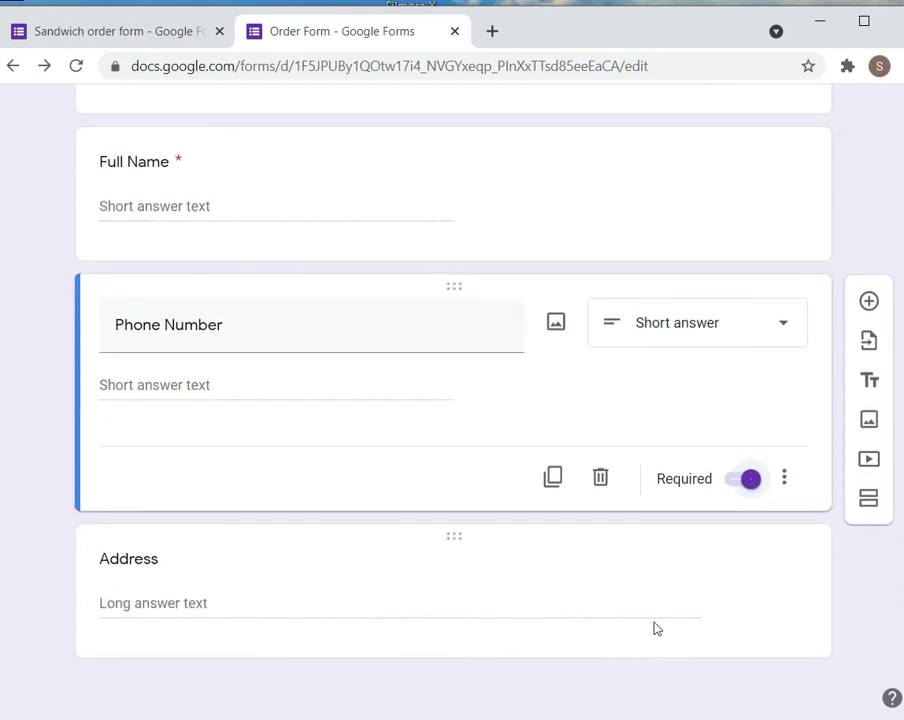
{"action": "left_click", "coordinate": [262, 560]}
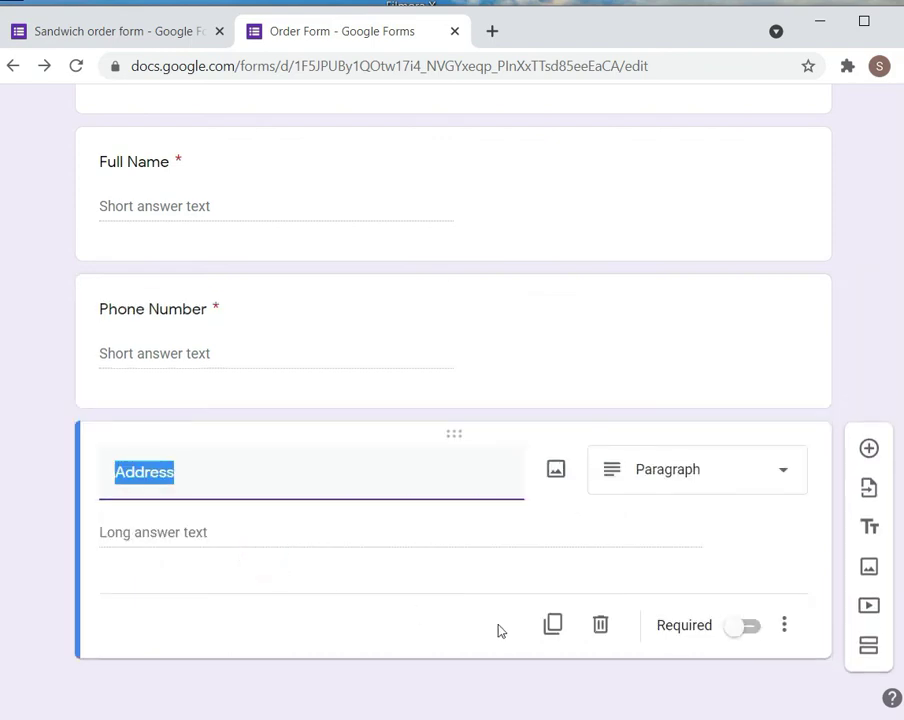
{"action": "left_click", "coordinate": [553, 625]}
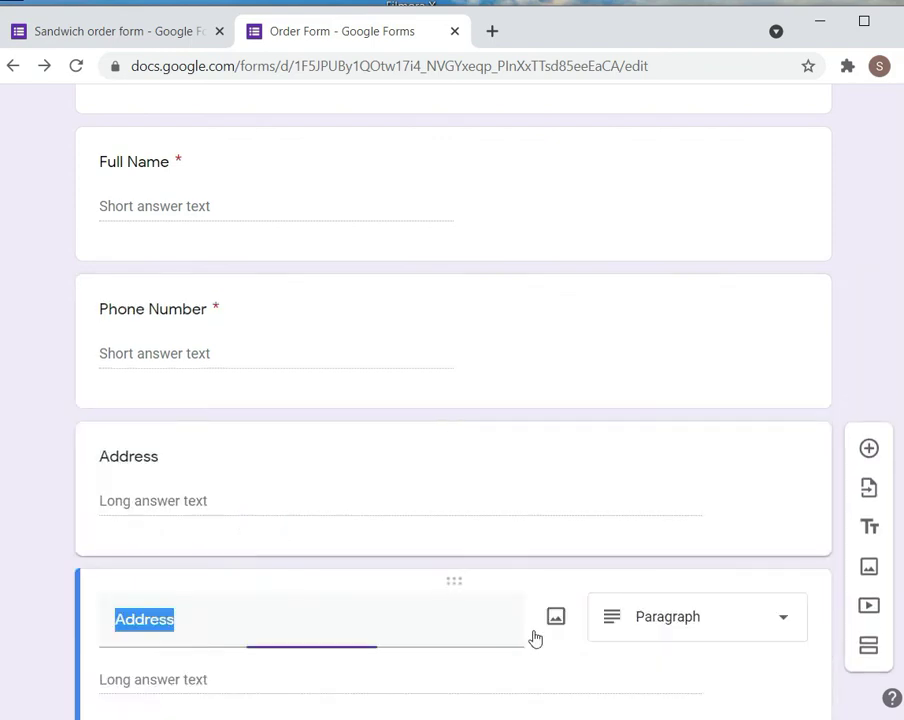
{"action": "left_click", "coordinate": [180, 624]}
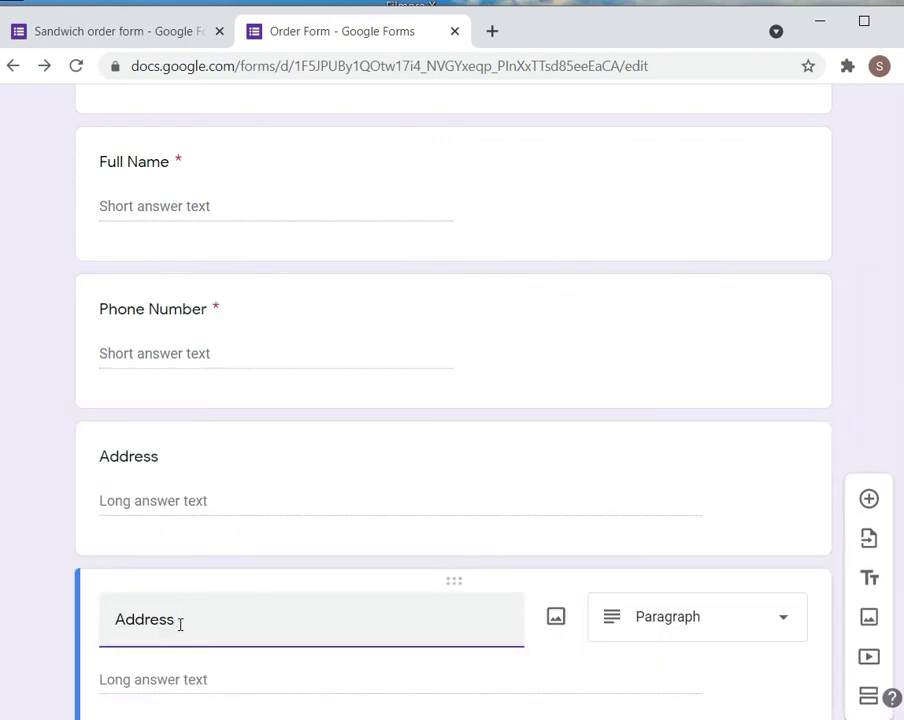
{"action": "key", "text": "BackSpace"}
{"action": "key", "text": "BackSpace"}
{"action": "key", "text": "BackSpace"}
{"action": "key", "text": "BackSpace"}
{"action": "key", "text": "BackSpace"}
{"action": "key", "text": "BackSpace"}
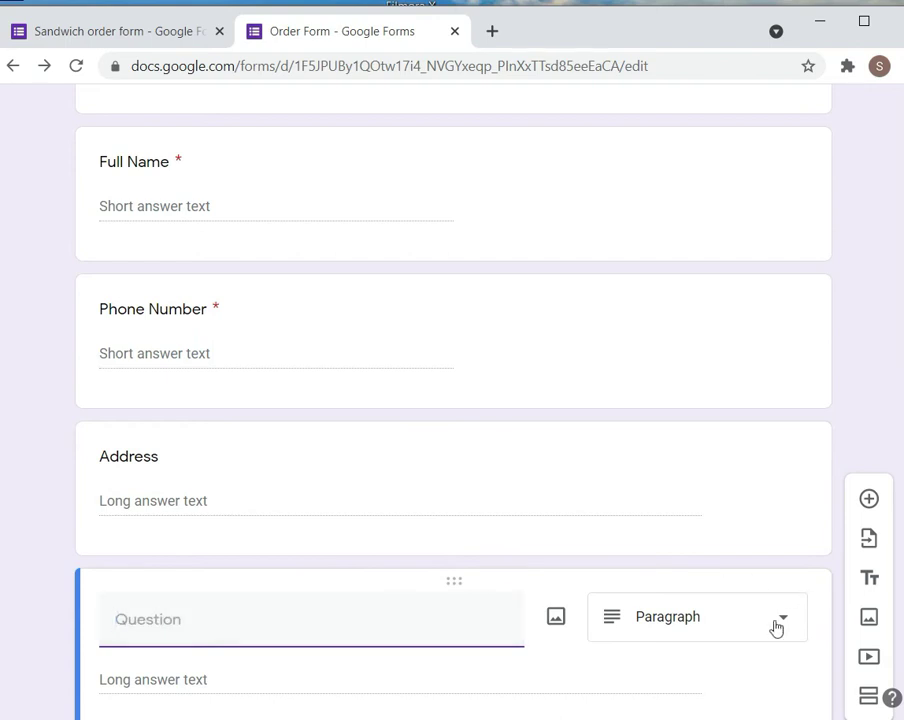
{"action": "scroll", "coordinate": [450, 400], "scroll_direction": "down", "scroll_amount": 2}
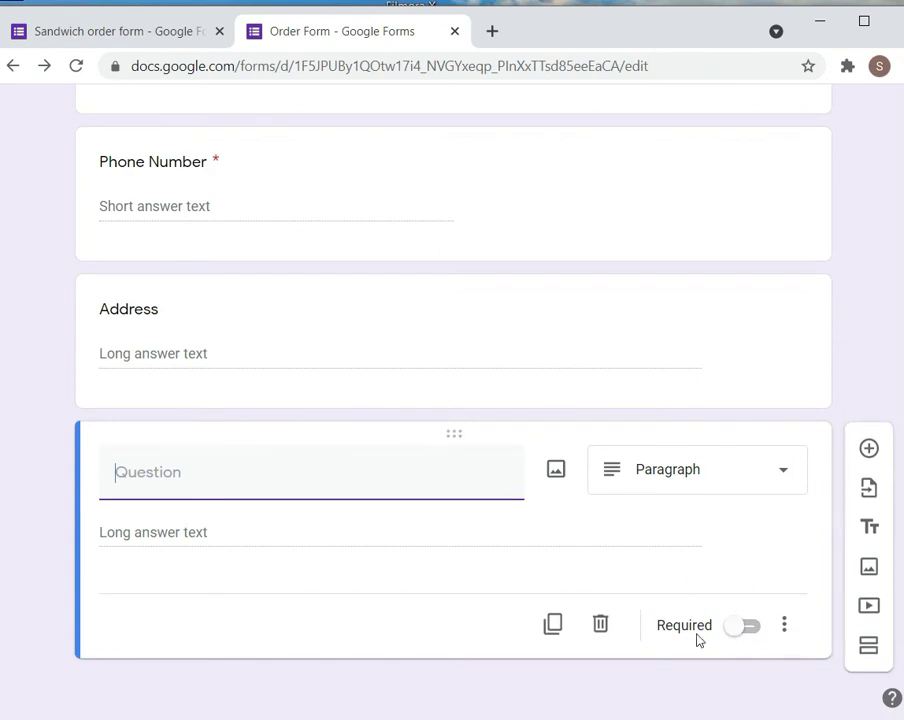
{"action": "left_click", "coordinate": [600, 632]}
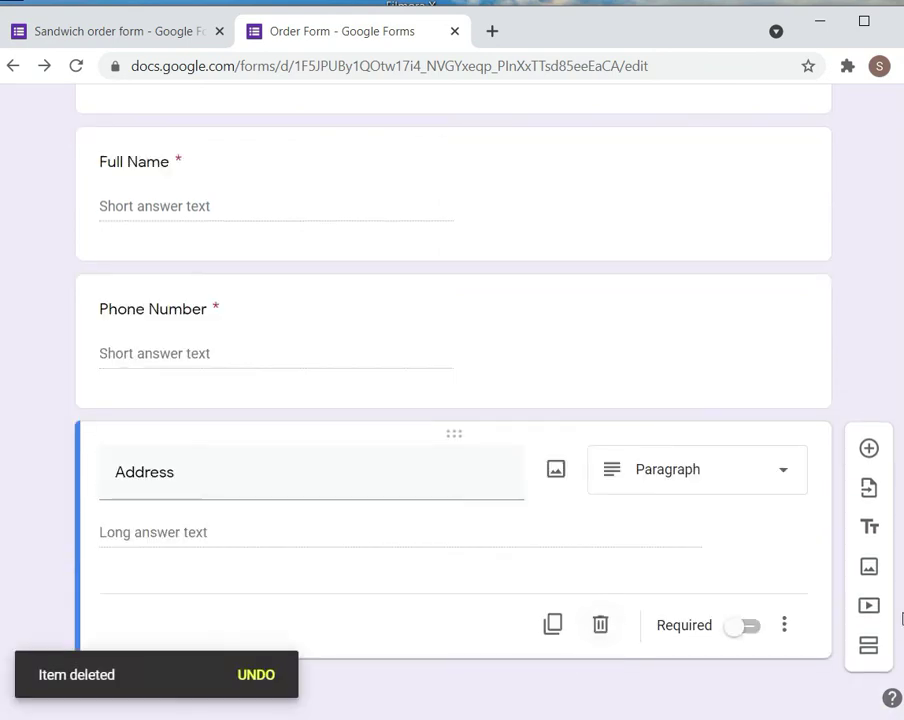
Add a title block after Address reading 'Thanks, Have a Nice day...!!!'
{"action": "left_click", "coordinate": [866, 528]}
{"action": "left_click", "coordinate": [250, 631]}
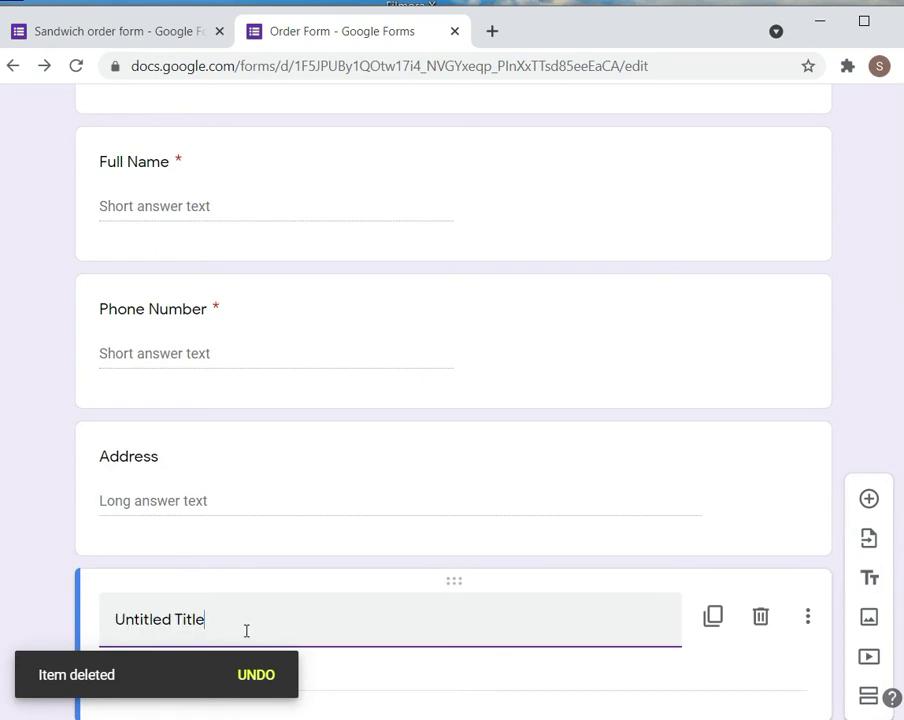
{"action": "left_click_drag", "start_coordinate": [246, 631], "coordinate": [116, 626]}
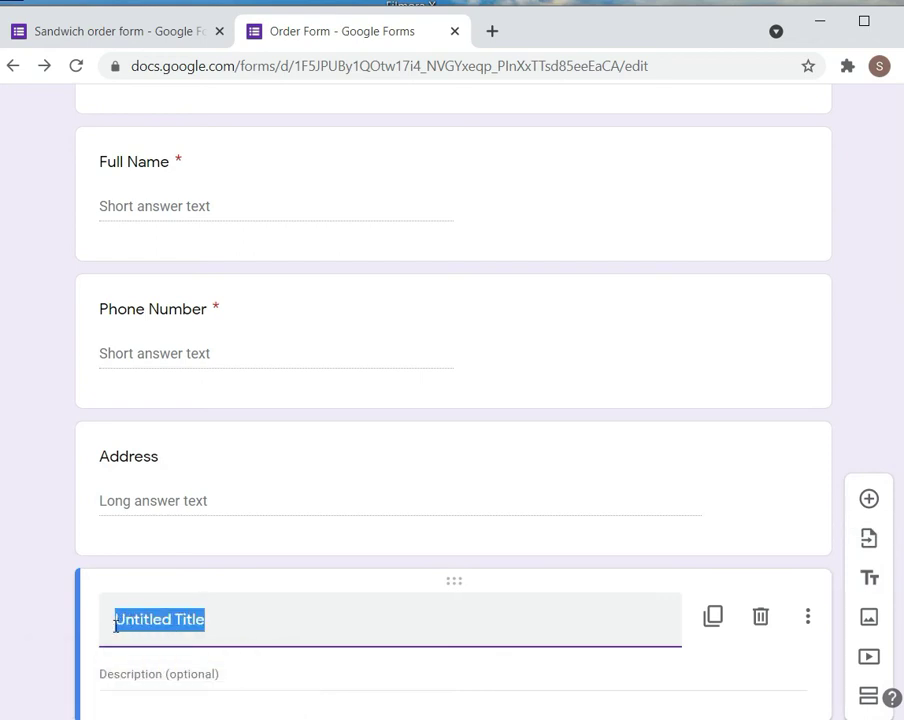
{"action": "key", "text": "BackSpace"}
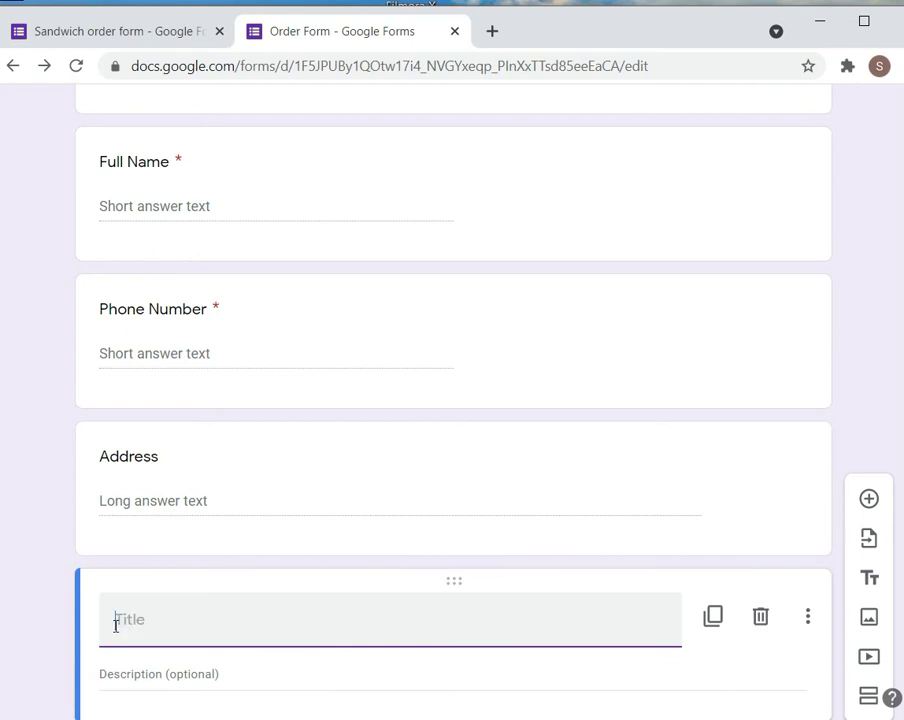
{"action": "type", "text": "Thanks, Hav"}
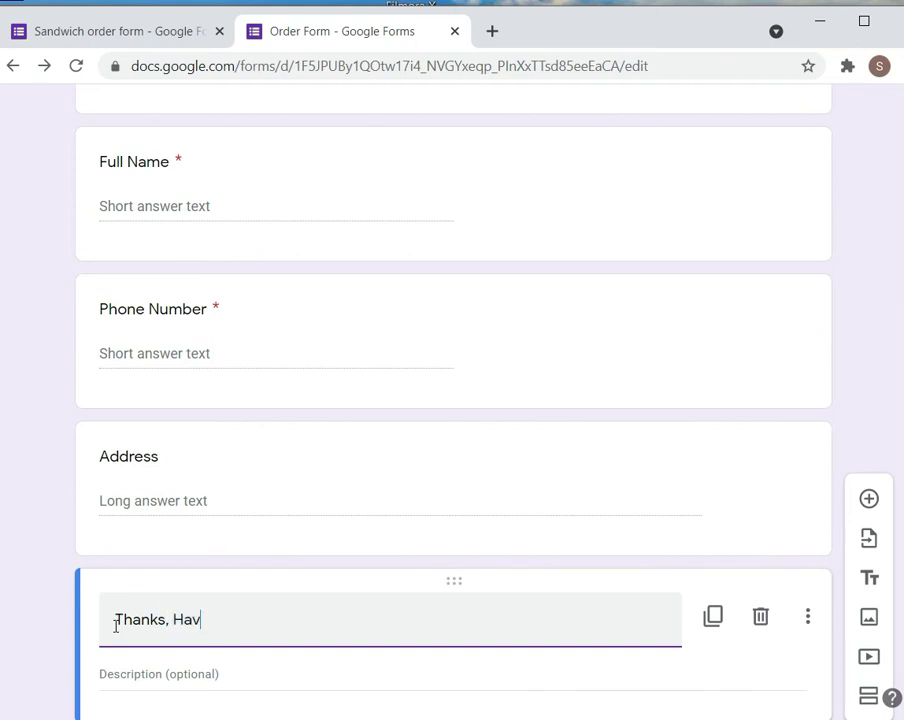
{"action": "type", "text": "e a Nice day...!!!"}
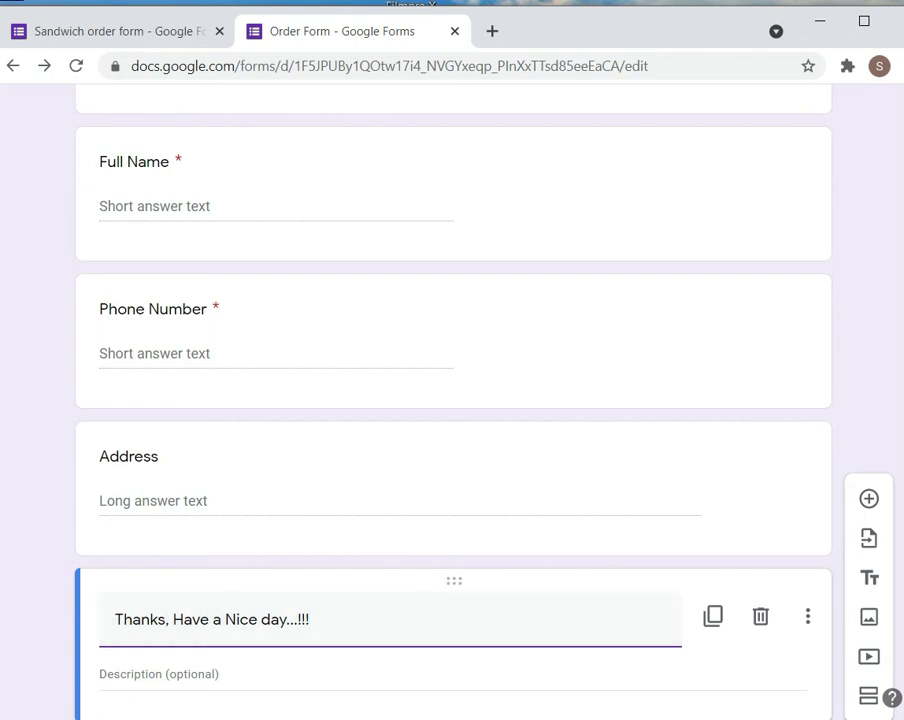
{"action": "scroll", "coordinate": [452, 400], "scroll_direction": "down", "scroll_amount": 1}
{"action": "scroll", "coordinate": [452, 400], "scroll_direction": "up", "scroll_amount": 20}
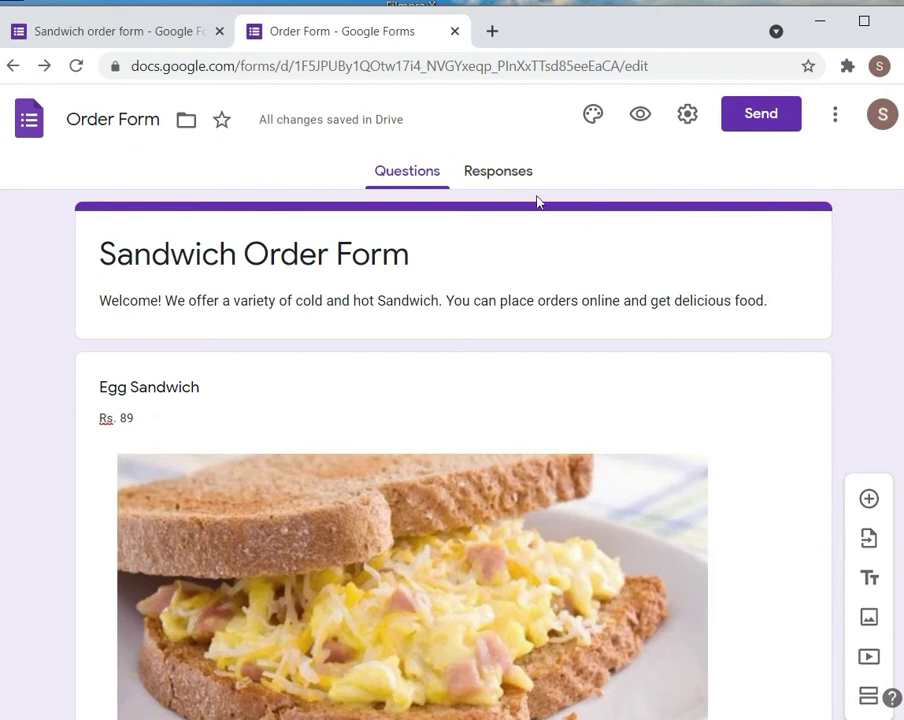
{"action": "left_click", "coordinate": [498, 182]}
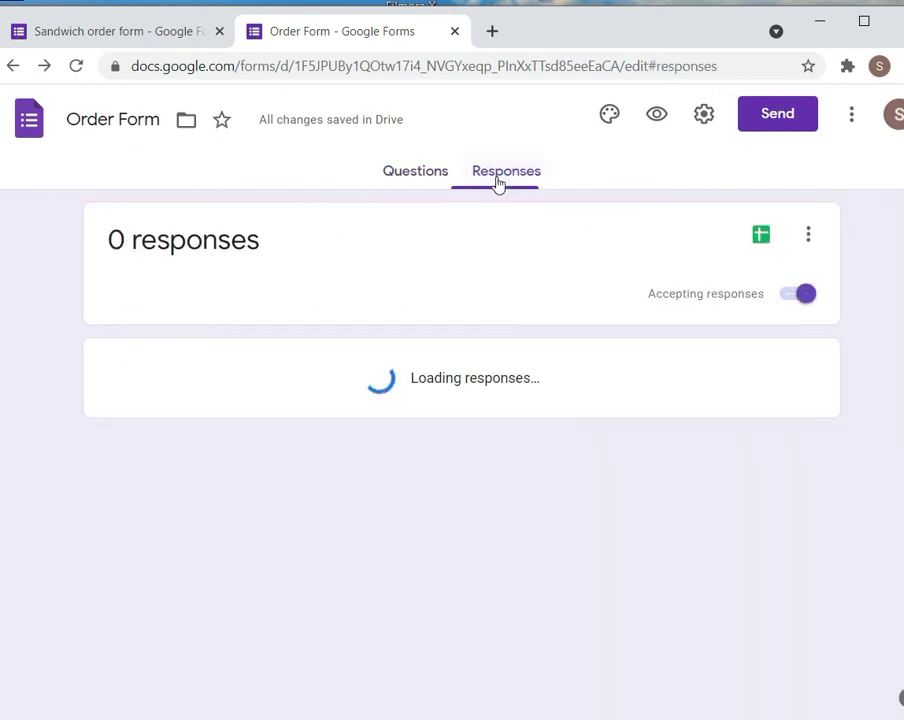
{"action": "left_click", "coordinate": [429, 180]}
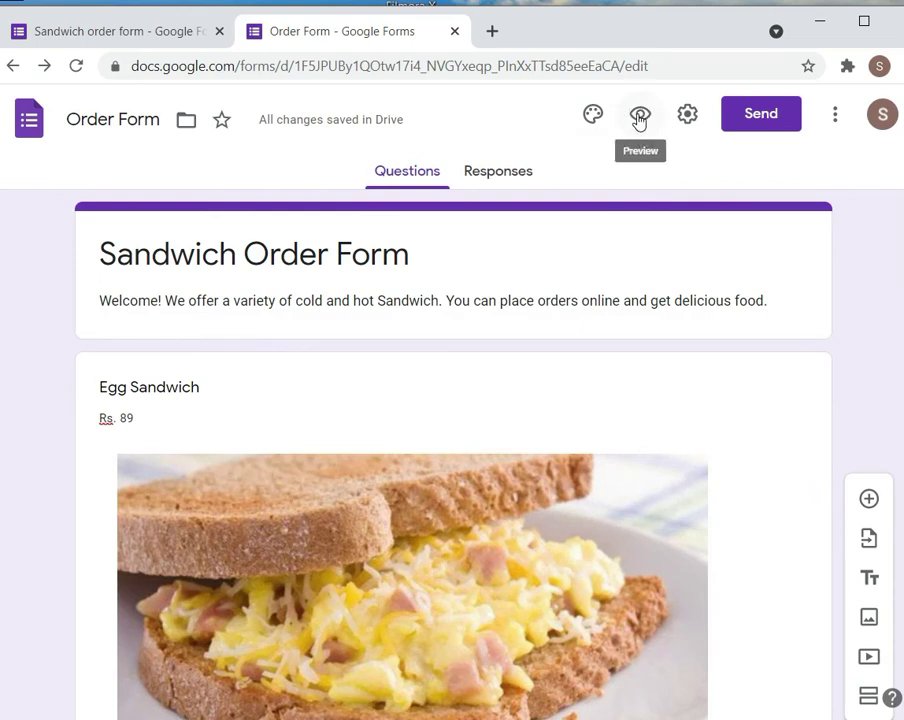
Preview the form, answer 1 for Egg Sandwich, scroll through it, and return to the editor
{"action": "left_click", "coordinate": [639, 118]}
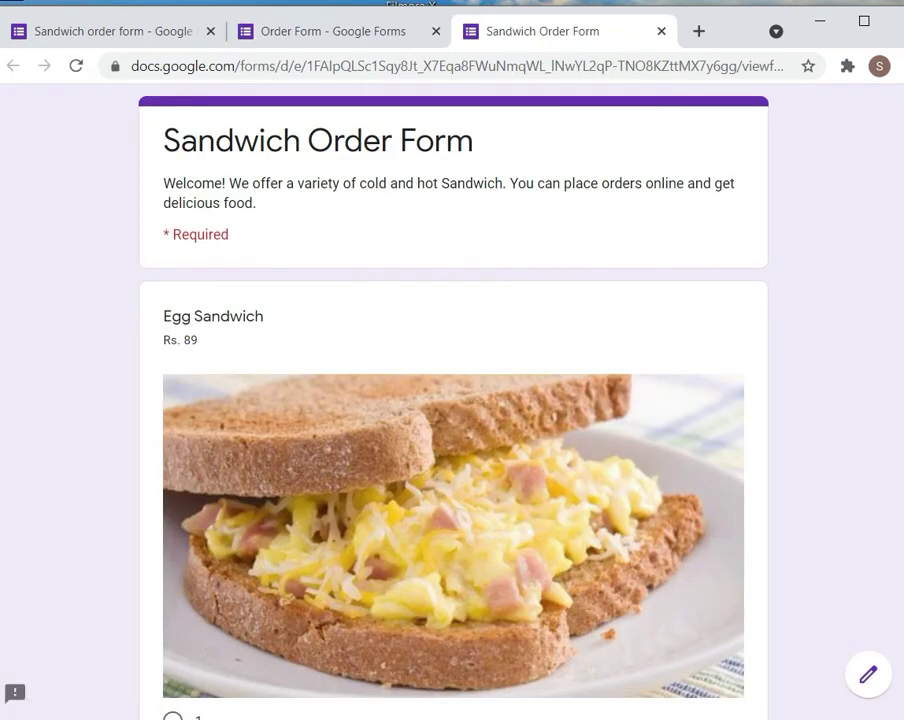
{"action": "scroll", "coordinate": [452, 400], "scroll_direction": "down", "scroll_amount": 4}
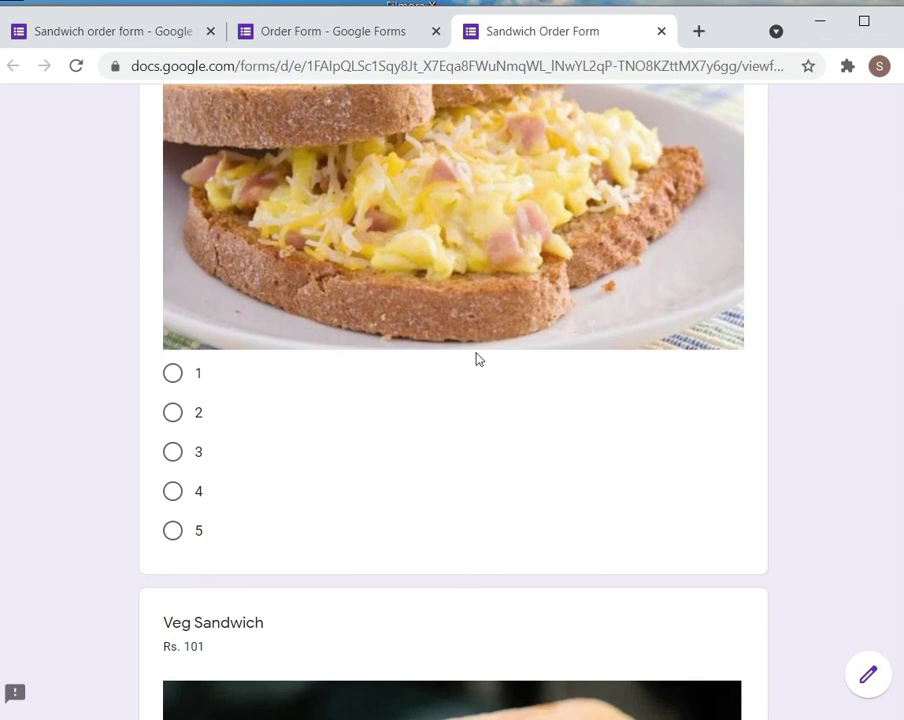
{"action": "left_click", "coordinate": [174, 375]}
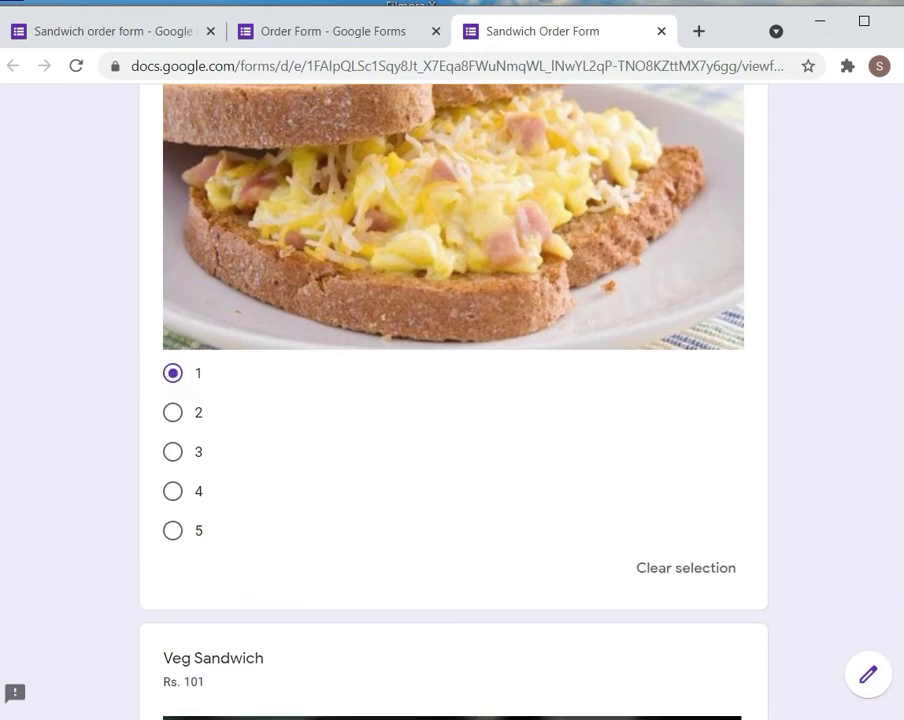
{"action": "scroll", "coordinate": [452, 400], "scroll_direction": "down", "scroll_amount": 5}
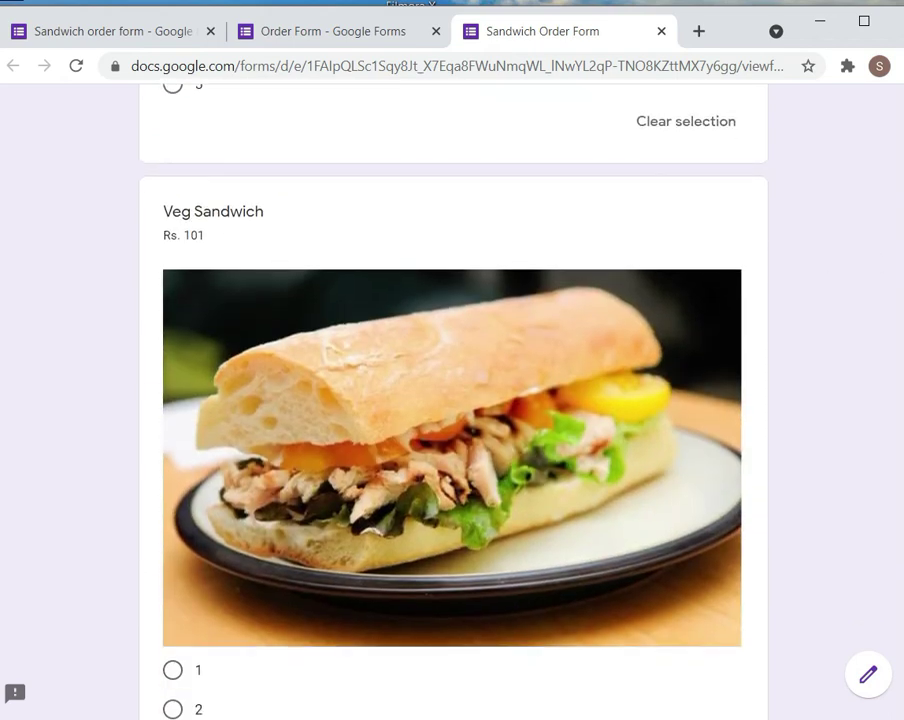
{"action": "scroll", "coordinate": [452, 400], "scroll_direction": "down", "scroll_amount": 7}
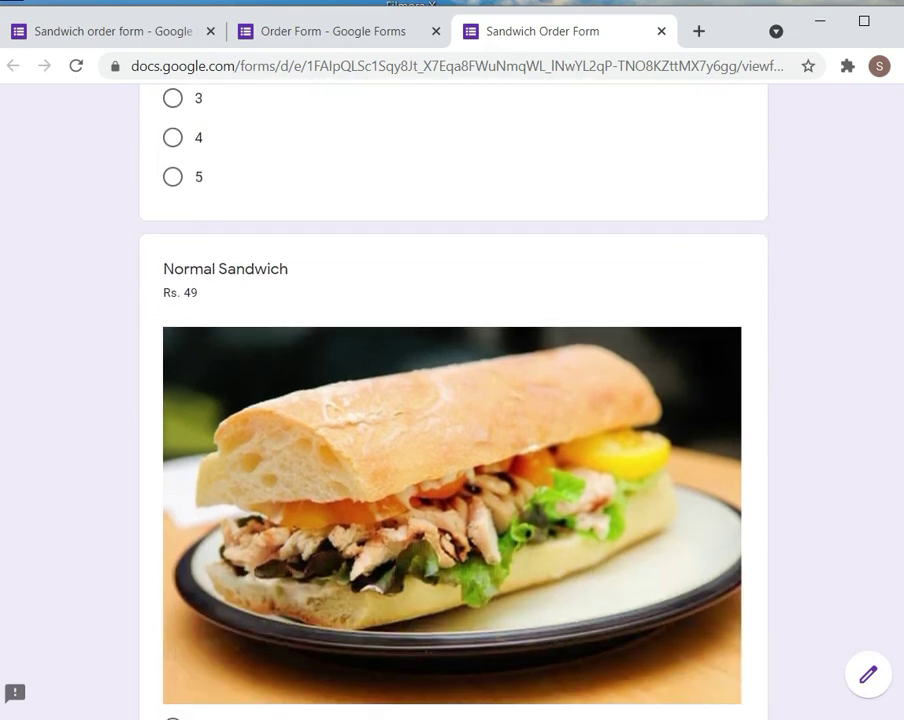
{"action": "scroll", "coordinate": [452, 400], "scroll_direction": "down", "scroll_amount": 9}
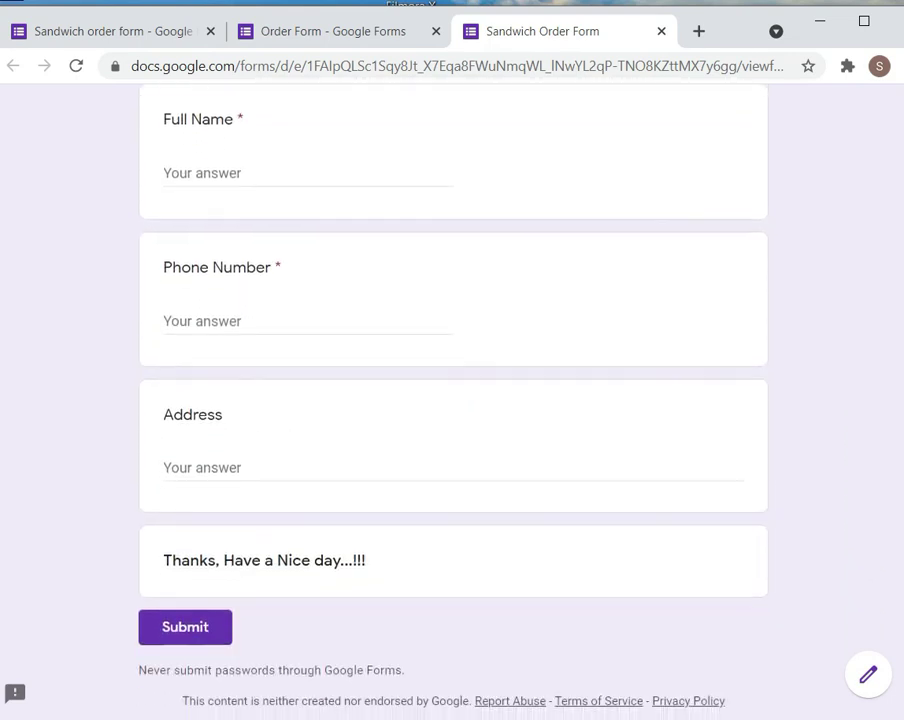
{"action": "scroll", "coordinate": [452, 400], "scroll_direction": "down", "scroll_amount": 1}
{"action": "scroll", "coordinate": [452, 400], "scroll_direction": "up", "scroll_amount": 20}
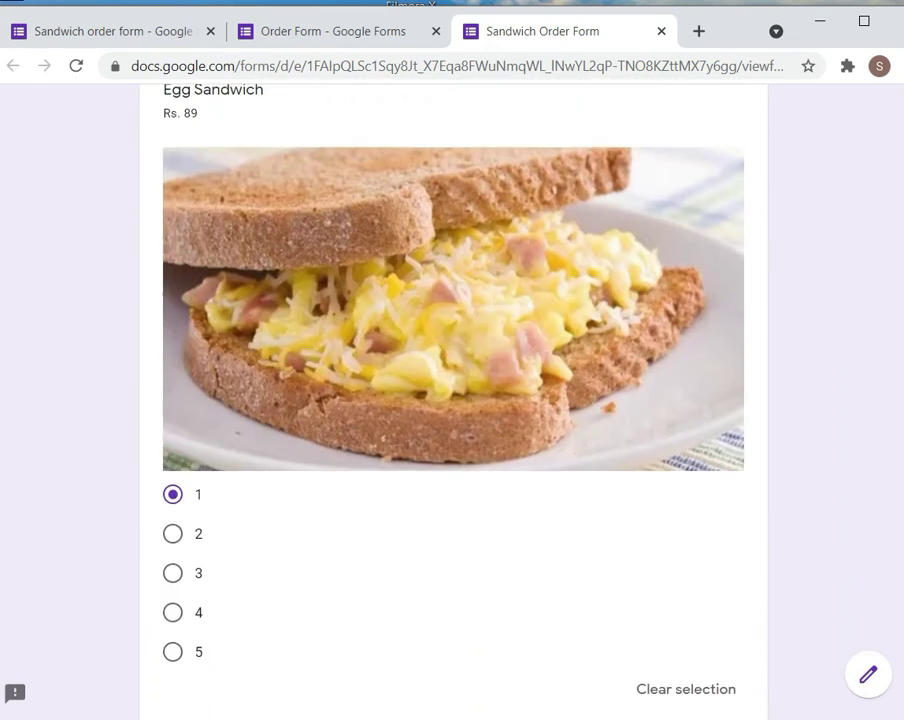
{"action": "left_click", "coordinate": [374, 36]}
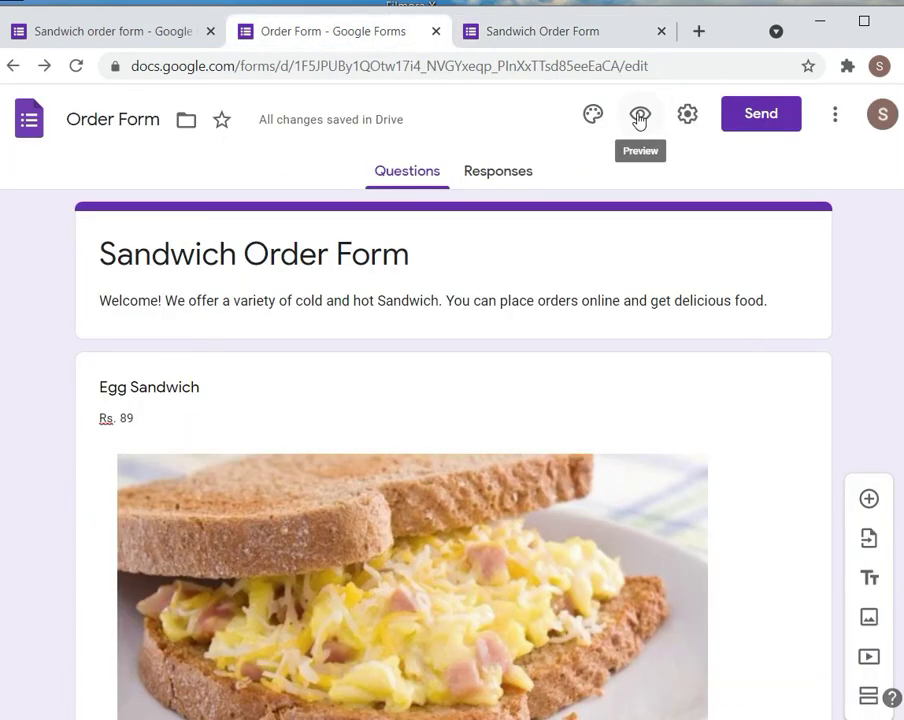
Set the header to the candlelit dinner photo from the Food and dining theme images
{"action": "left_click", "coordinate": [588, 117]}
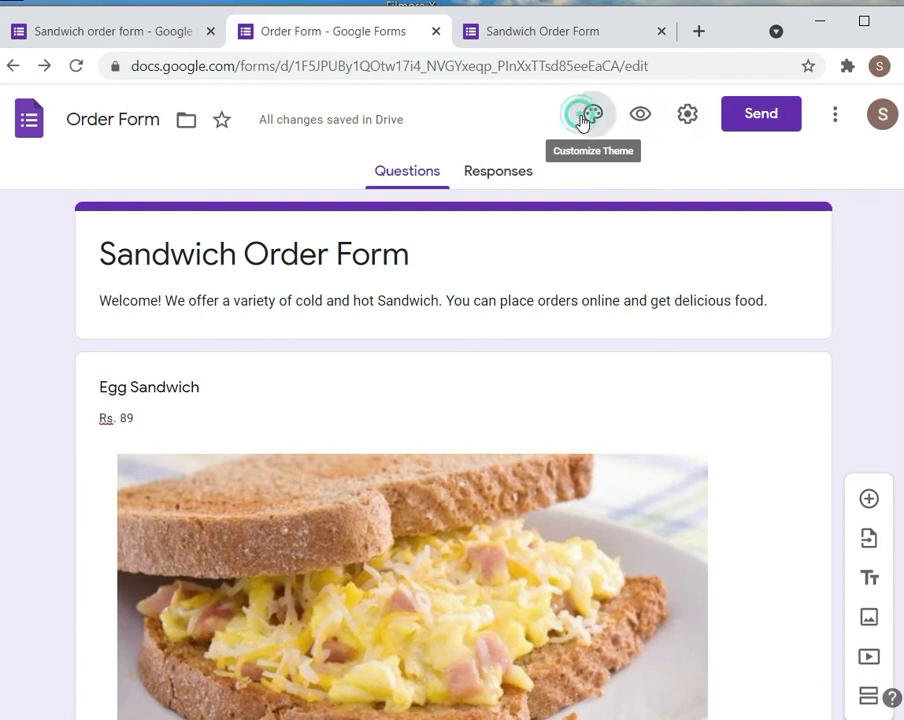
{"action": "left_click", "coordinate": [698, 320]}
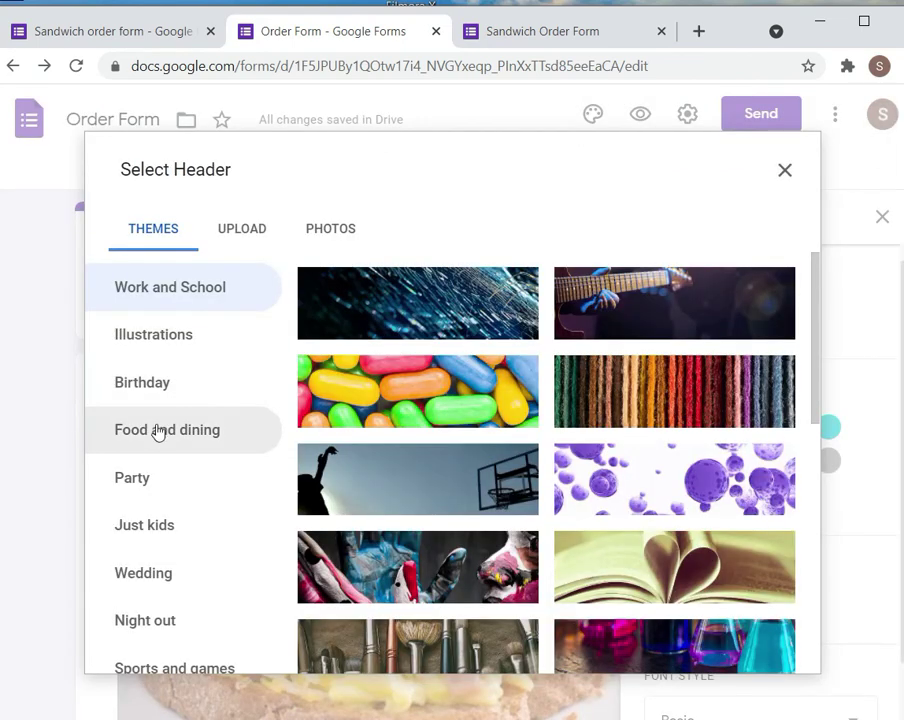
{"action": "left_click", "coordinate": [156, 429]}
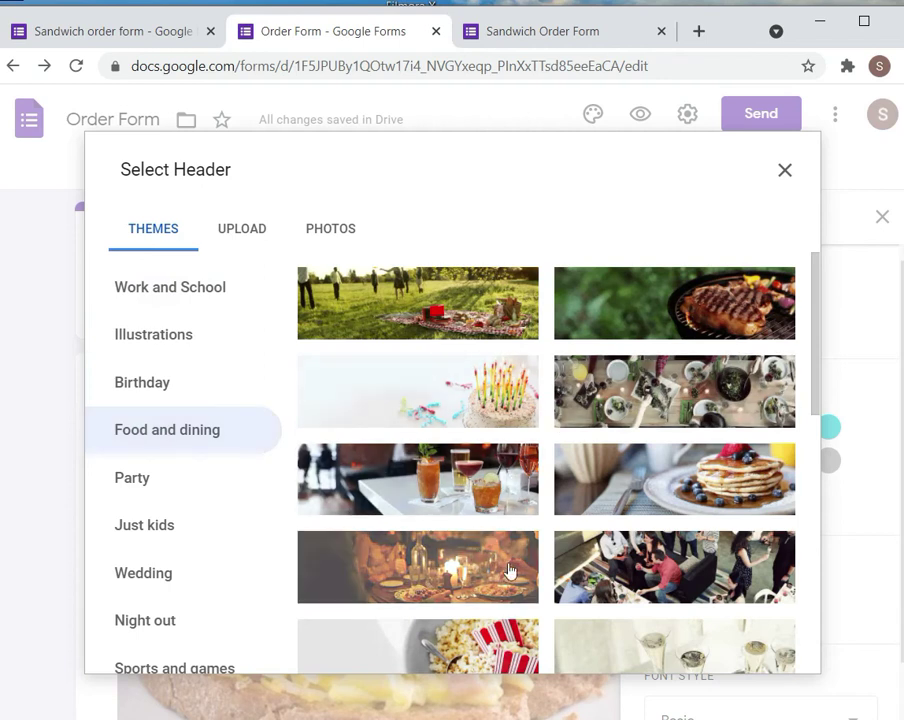
{"action": "left_click", "coordinate": [446, 570]}
{"action": "left_click", "coordinate": [765, 651]}
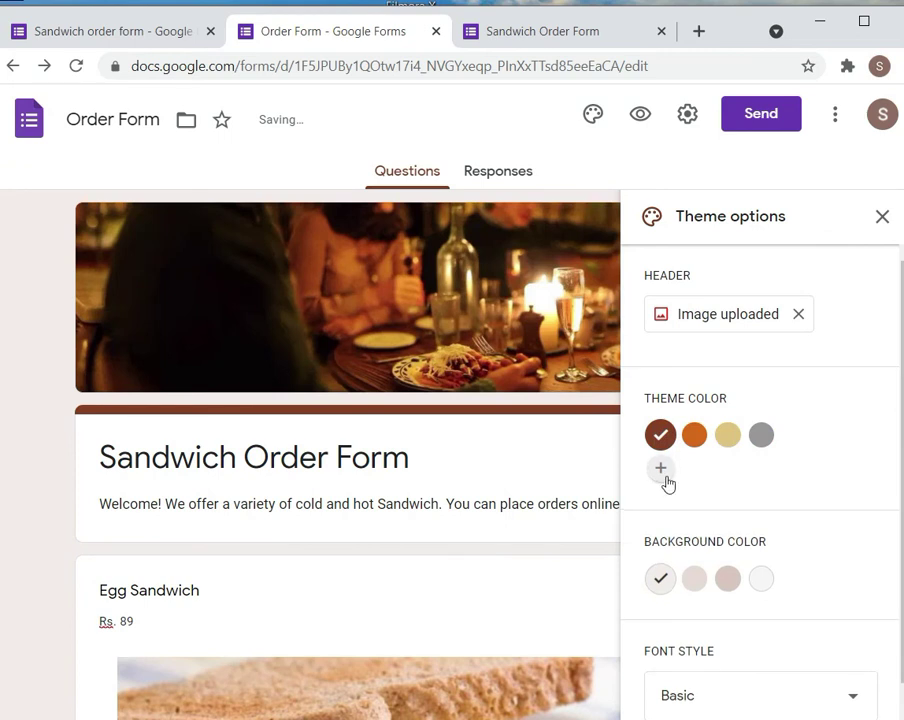
Set the theme colour to orange and the page background to a darker peach
{"action": "left_click", "coordinate": [696, 442]}
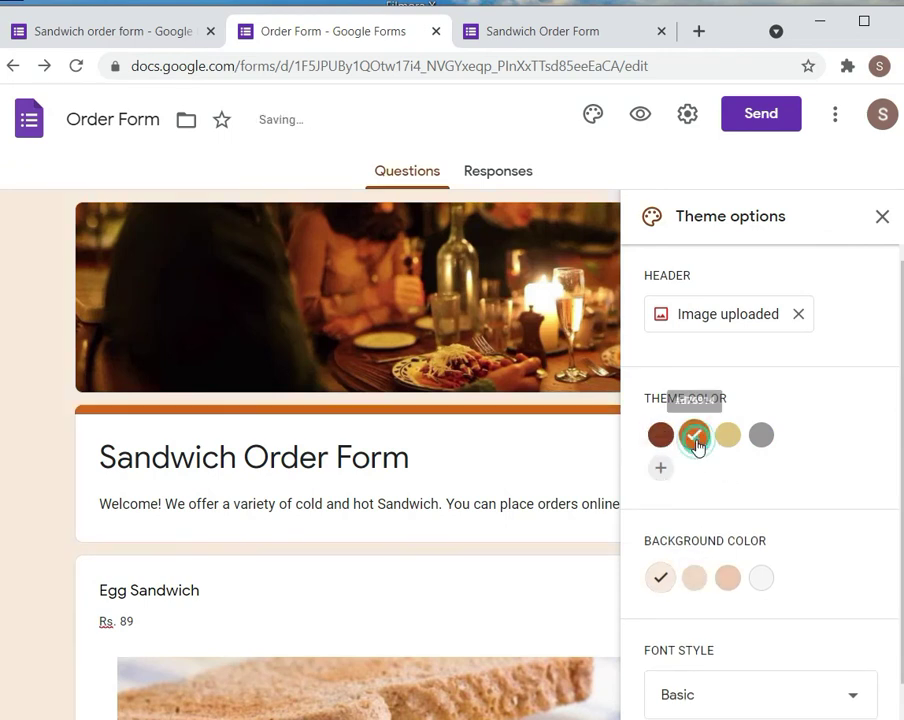
{"action": "left_click", "coordinate": [727, 584]}
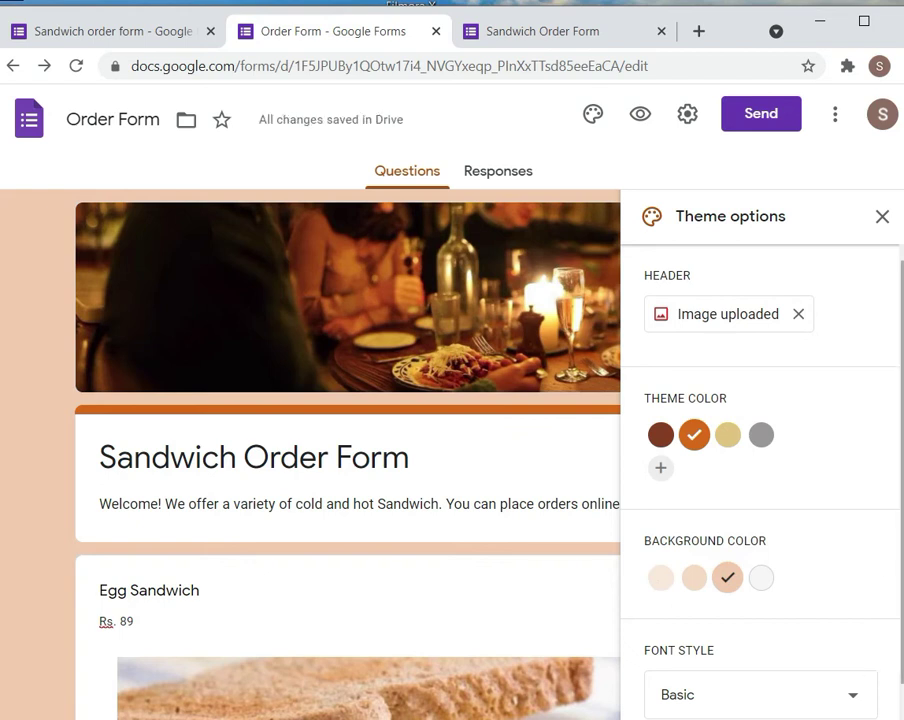
{"action": "scroll", "coordinate": [868, 690], "scroll_direction": "down", "scroll_amount": 1}
Compare the Playful, Formal and Decorative fonts, keep Playful, and close Theme options
{"action": "left_click", "coordinate": [852, 680]}
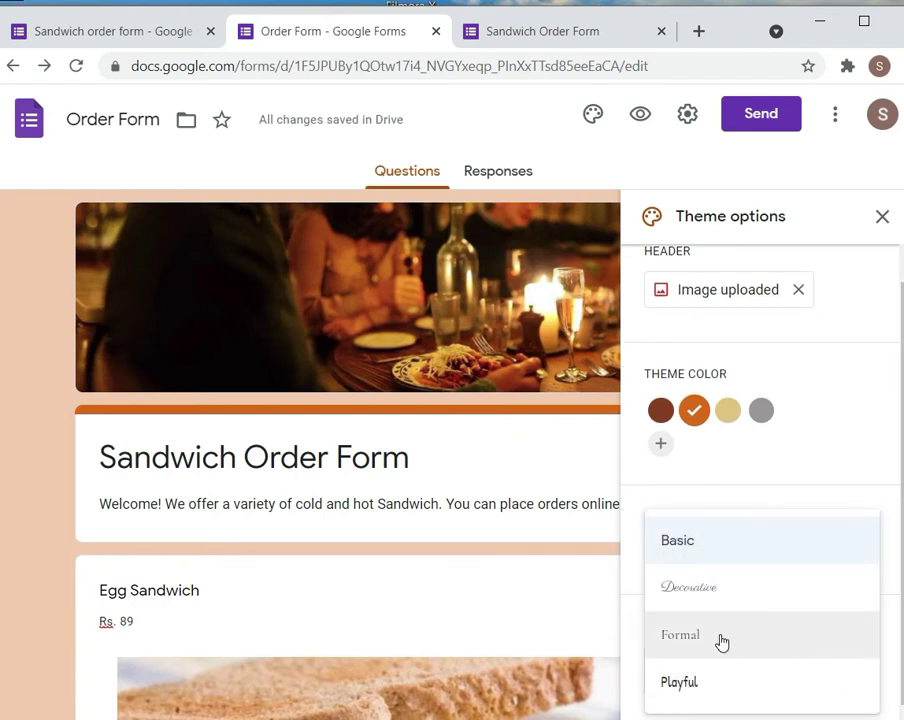
{"action": "left_click", "coordinate": [700, 680]}
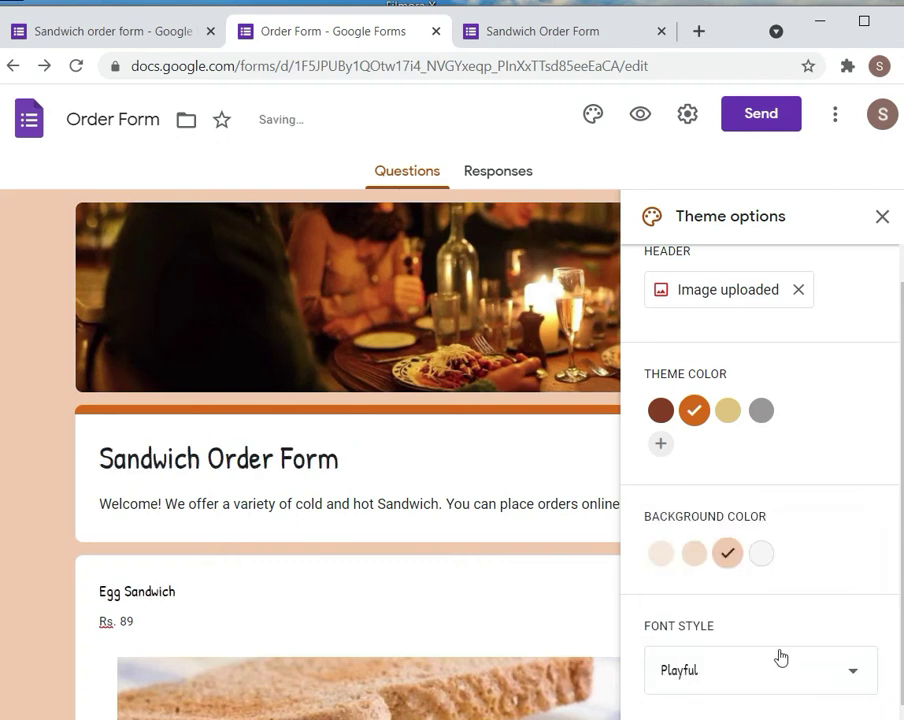
{"action": "left_click", "coordinate": [801, 671]}
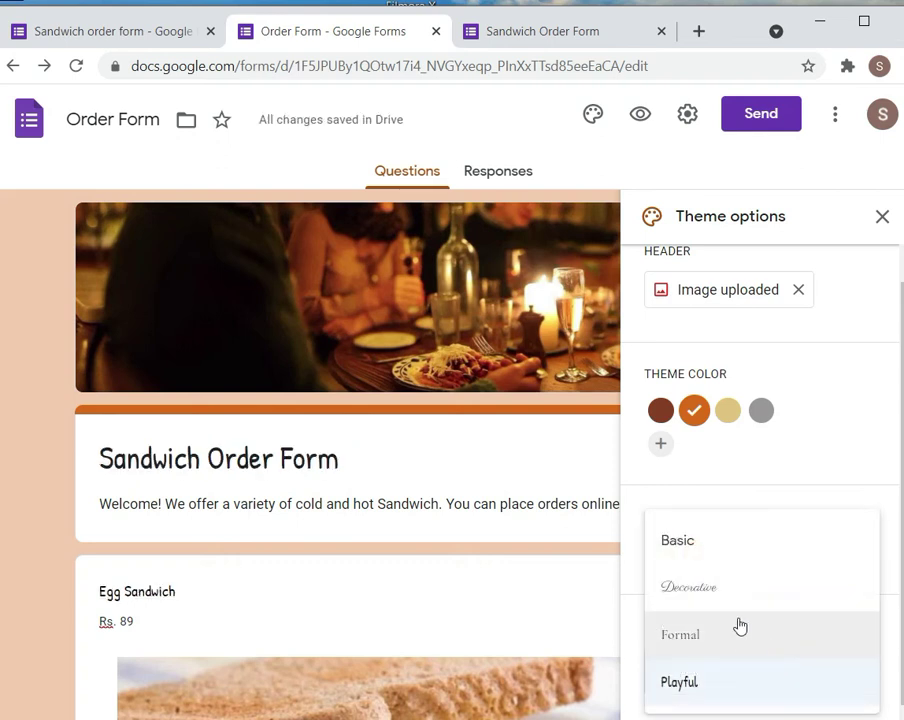
{"action": "left_click", "coordinate": [710, 632]}
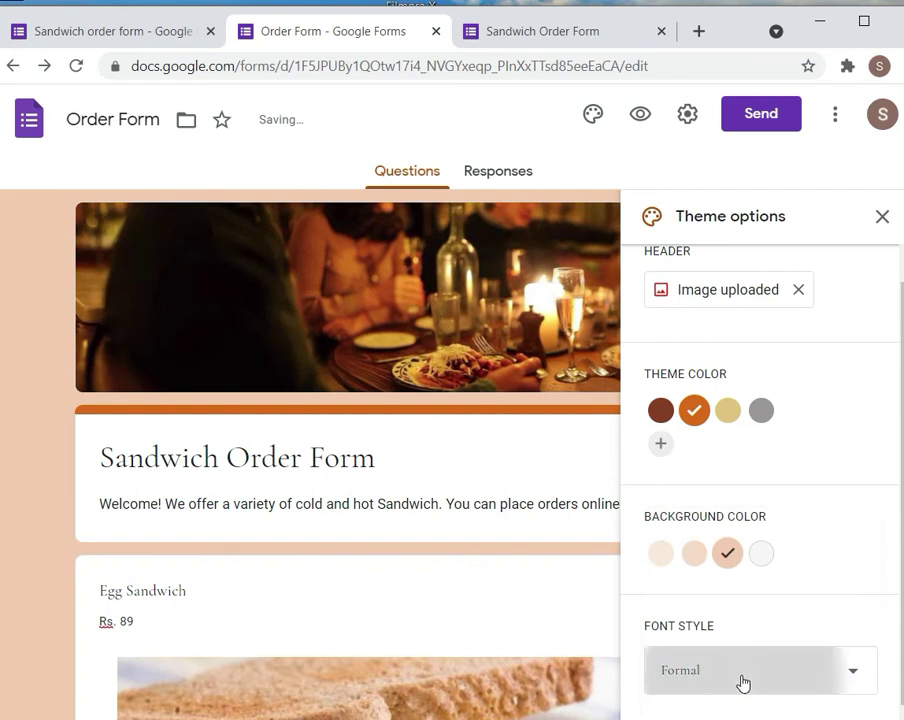
{"action": "left_click", "coordinate": [730, 672]}
{"action": "left_click", "coordinate": [677, 590]}
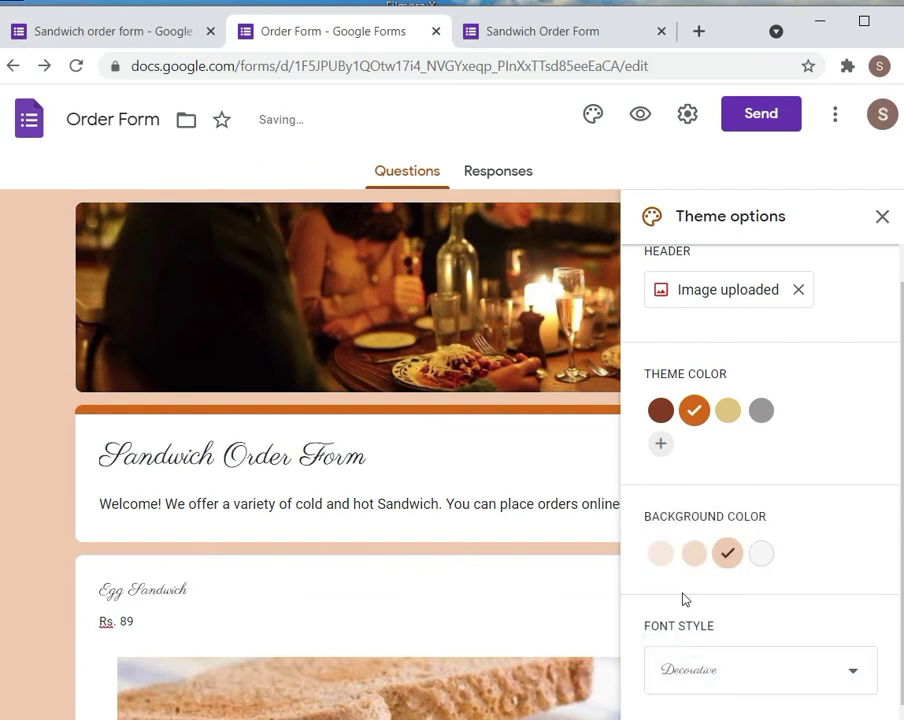
{"action": "left_click", "coordinate": [733, 686]}
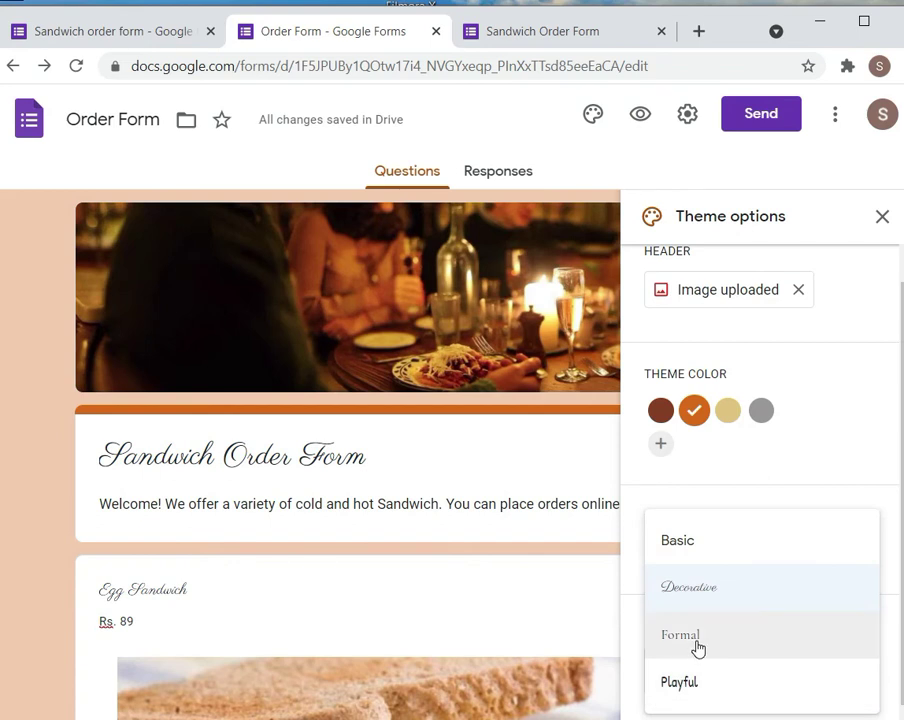
{"action": "left_click", "coordinate": [690, 683]}
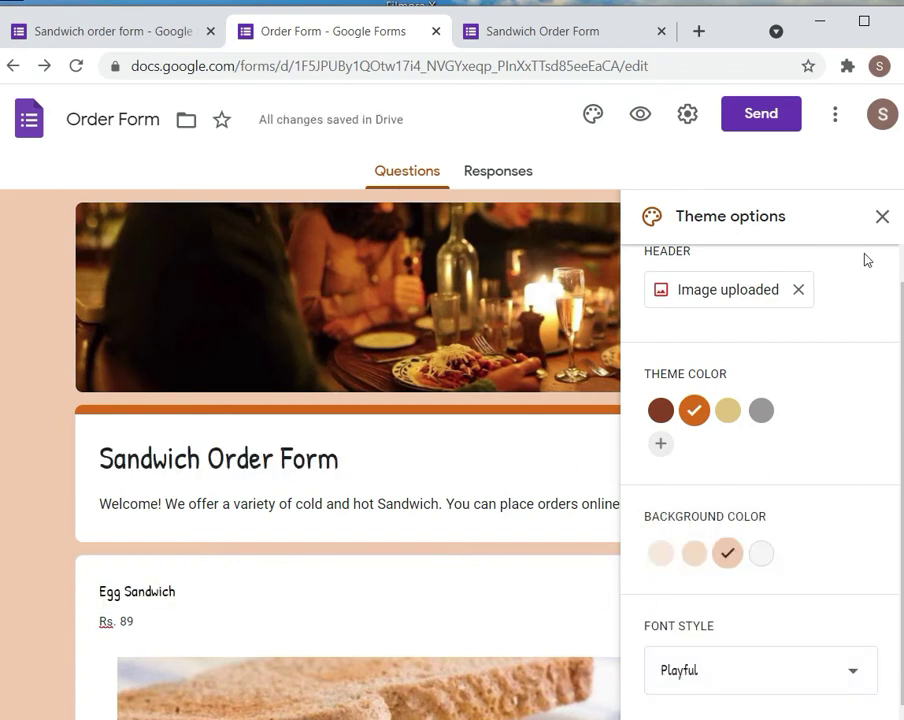
{"action": "left_click", "coordinate": [882, 216]}
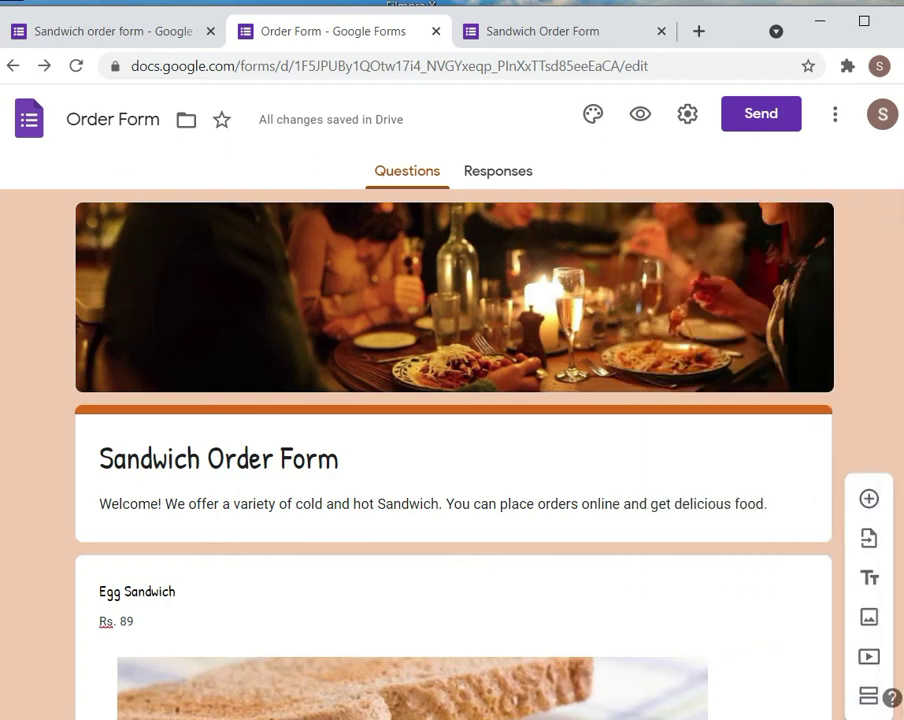
Return to the top of the editor and view Responses, currently showing 0 responses
{"action": "scroll", "coordinate": [452, 450], "scroll_direction": "down", "scroll_amount": 8}
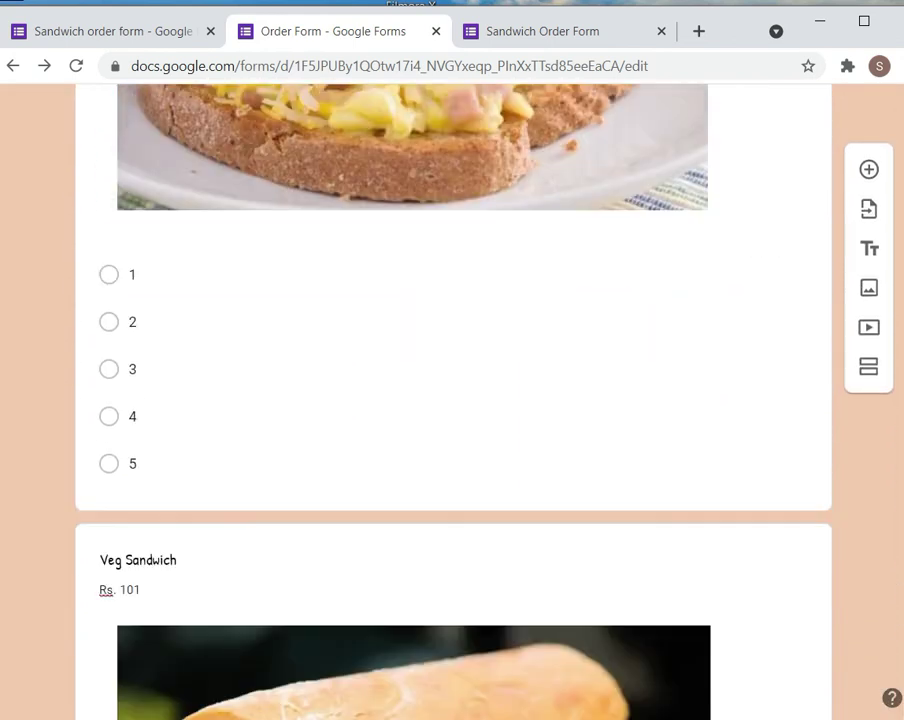
{"action": "scroll", "coordinate": [452, 400], "scroll_direction": "down", "scroll_amount": 12}
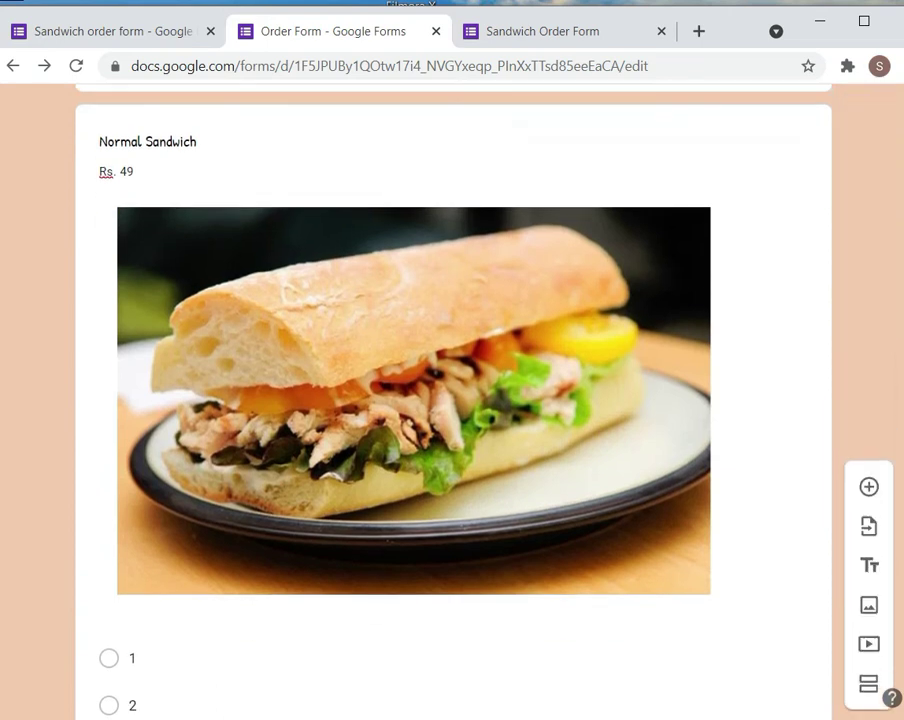
{"action": "scroll", "coordinate": [452, 400], "scroll_direction": "down", "scroll_amount": 8}
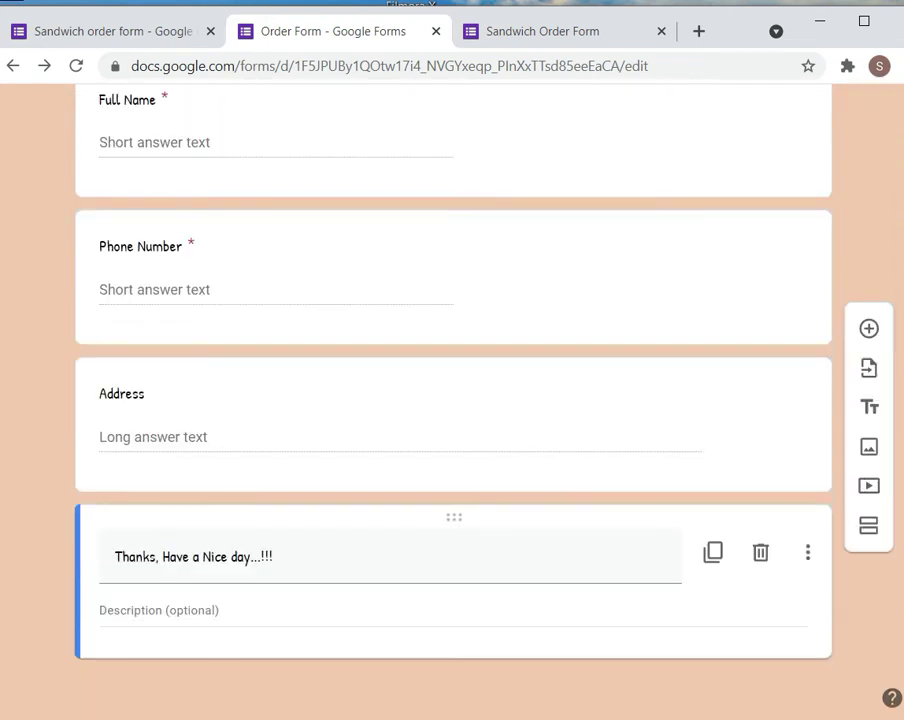
{"action": "key", "text": "Home"}
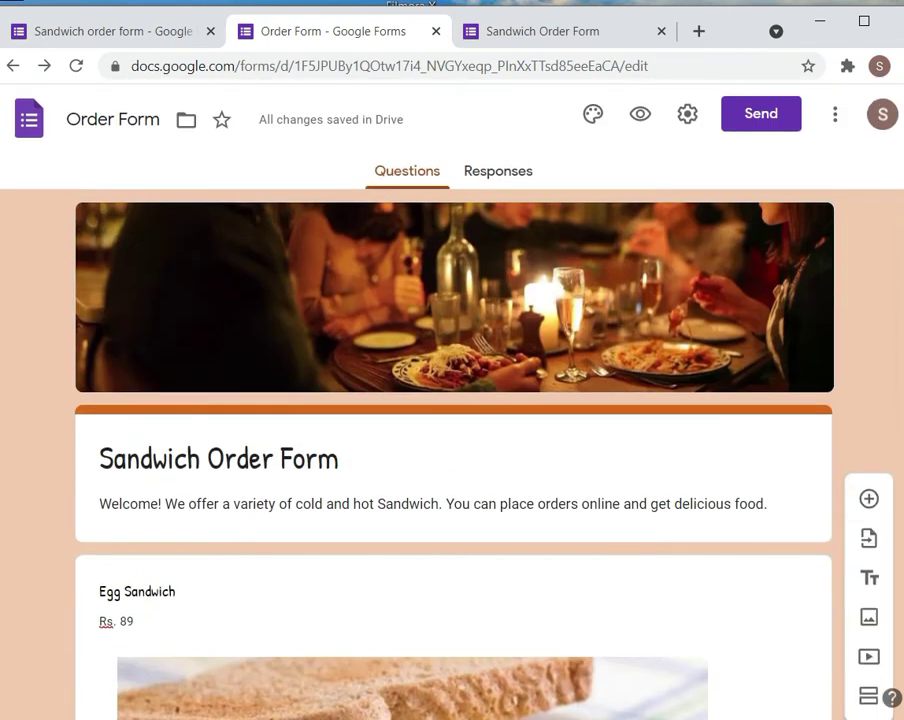
{"action": "left_click", "coordinate": [497, 176]}
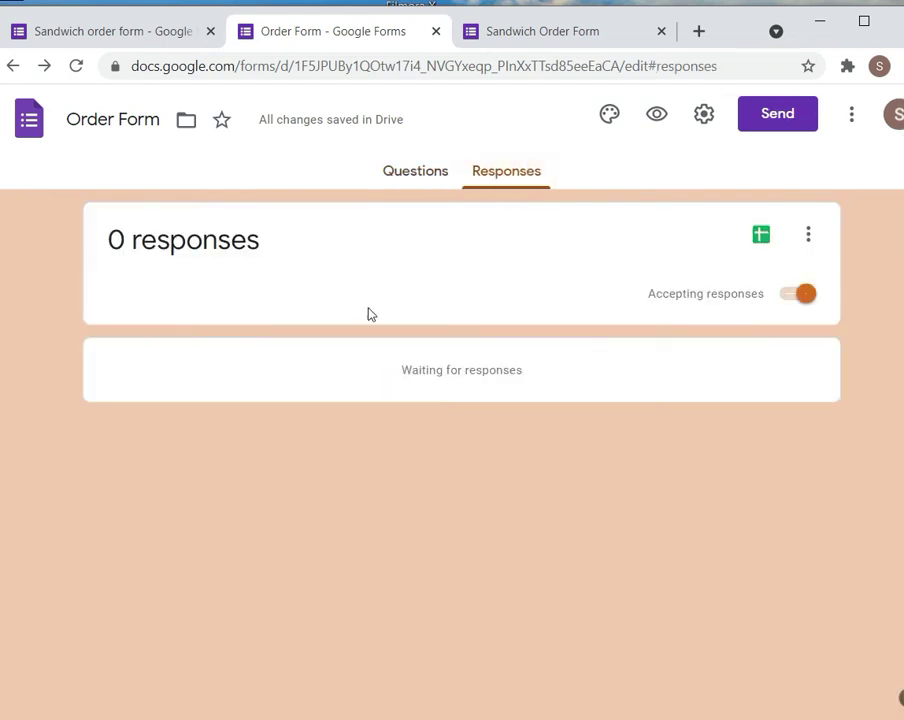
Reload the live Sandwich Order Form tab to display the new orange theme and Playful font
{"action": "left_click", "coordinate": [512, 40]}
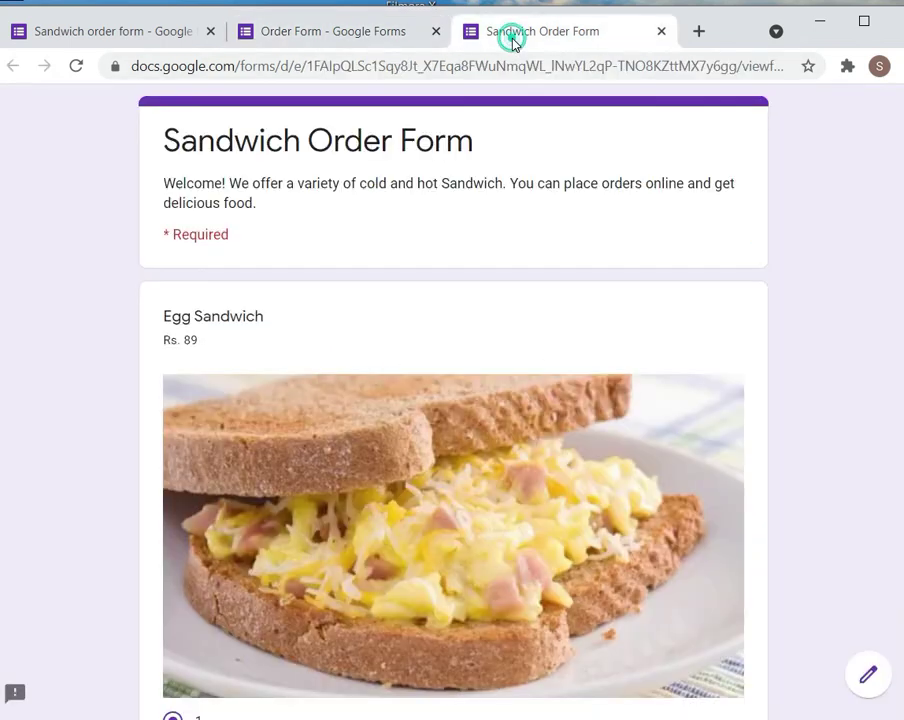
{"action": "left_click", "coordinate": [76, 66]}
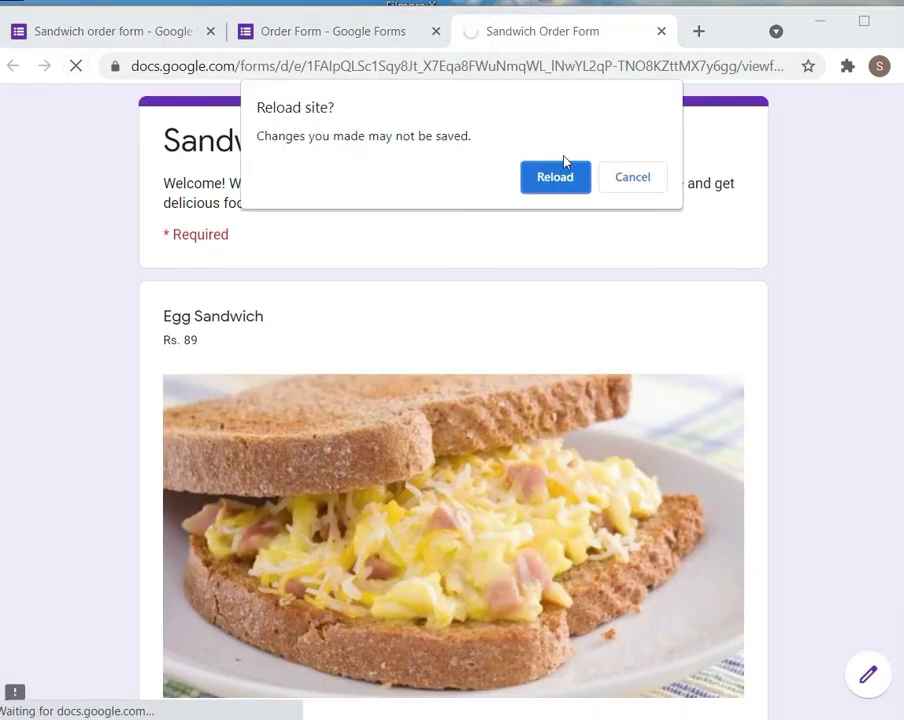
{"action": "left_click", "coordinate": [556, 177]}
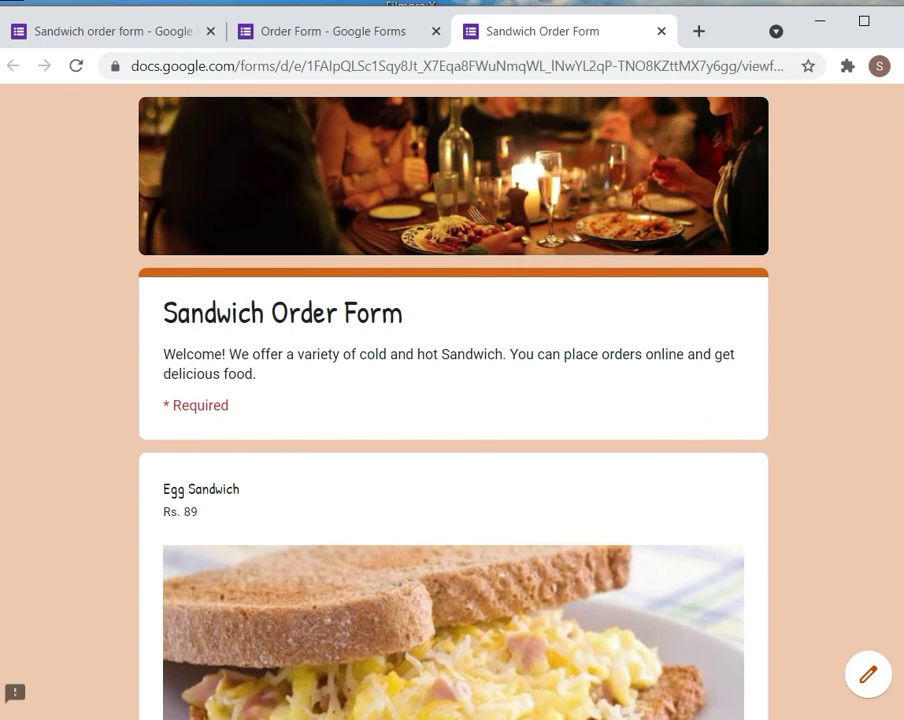
Order 3 Egg Sandwiches and 2 Veg Sandwiches on the live form
{"action": "scroll", "coordinate": [197, 440], "scroll_direction": "down", "scroll_amount": 6}
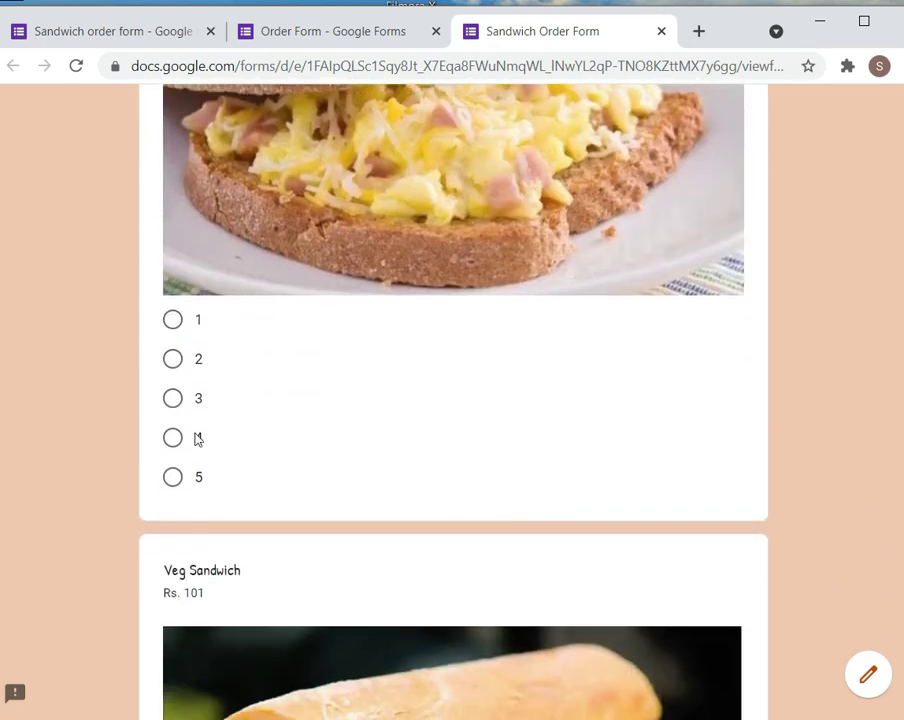
{"action": "left_click", "coordinate": [173, 398]}
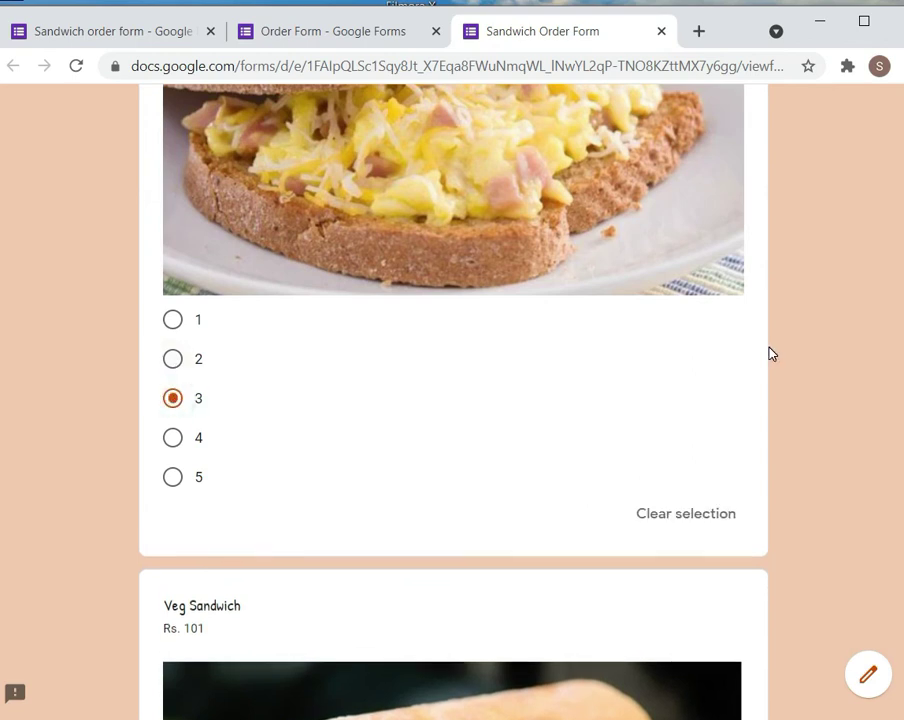
{"action": "scroll", "coordinate": [193, 527], "scroll_direction": "down", "scroll_amount": 6}
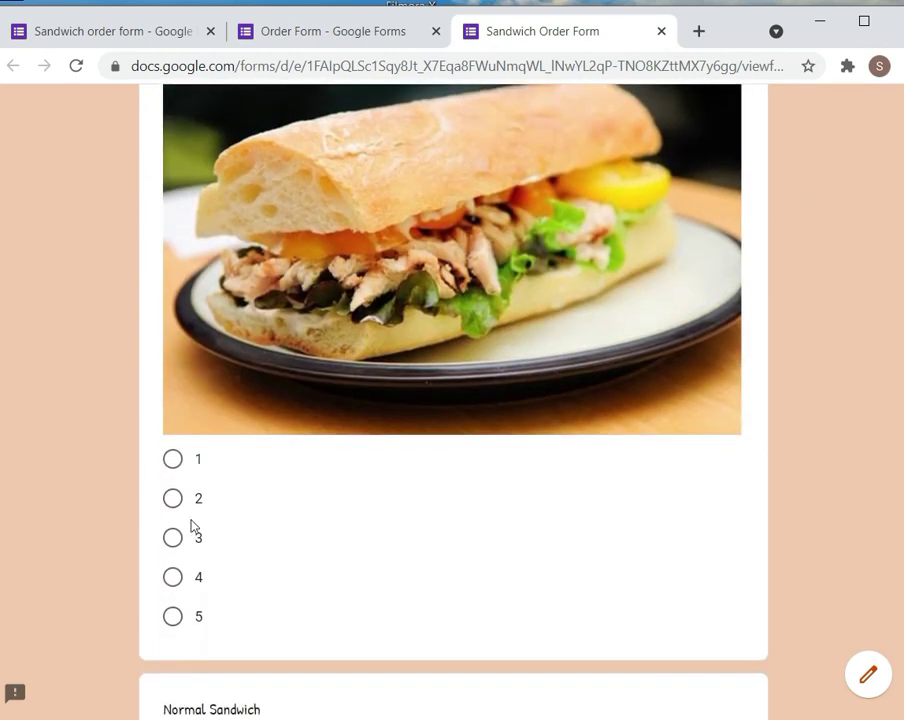
{"action": "left_click", "coordinate": [174, 500]}
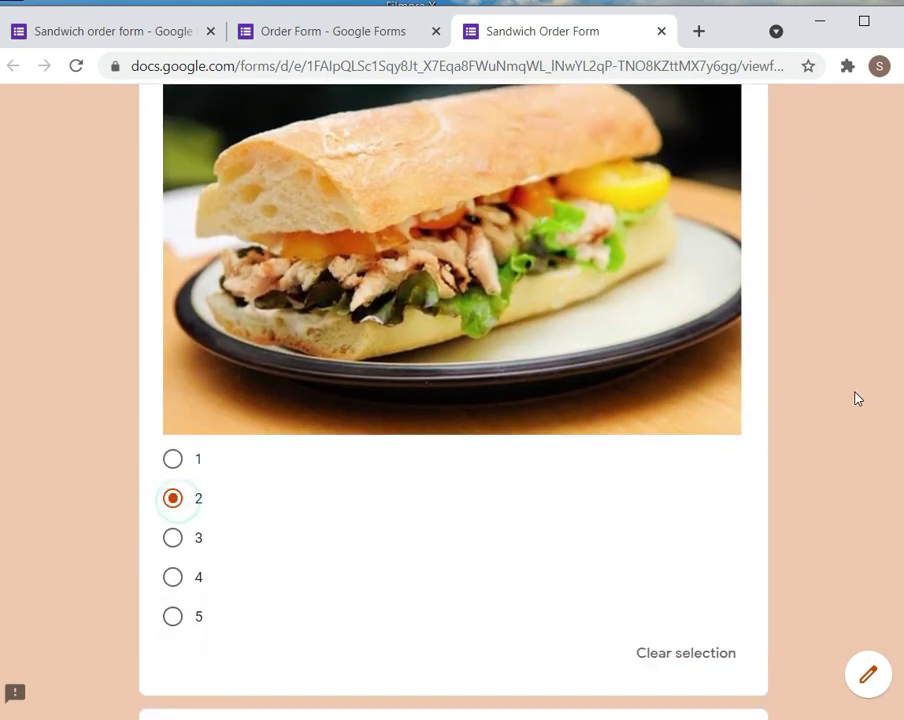
{"action": "scroll", "coordinate": [848, 394], "scroll_direction": "down", "scroll_amount": 2}
{"action": "scroll", "coordinate": [453, 400], "scroll_direction": "down", "scroll_amount": 9}
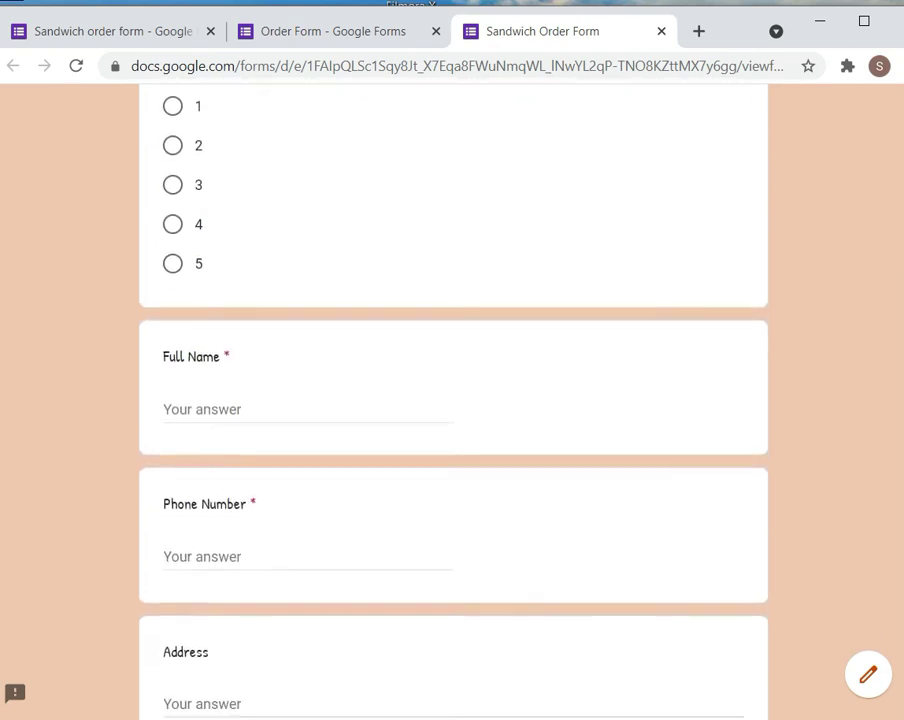
Enter the customer's full name, phone number and address, submit, and start another response
{"action": "left_click", "coordinate": [210, 408]}
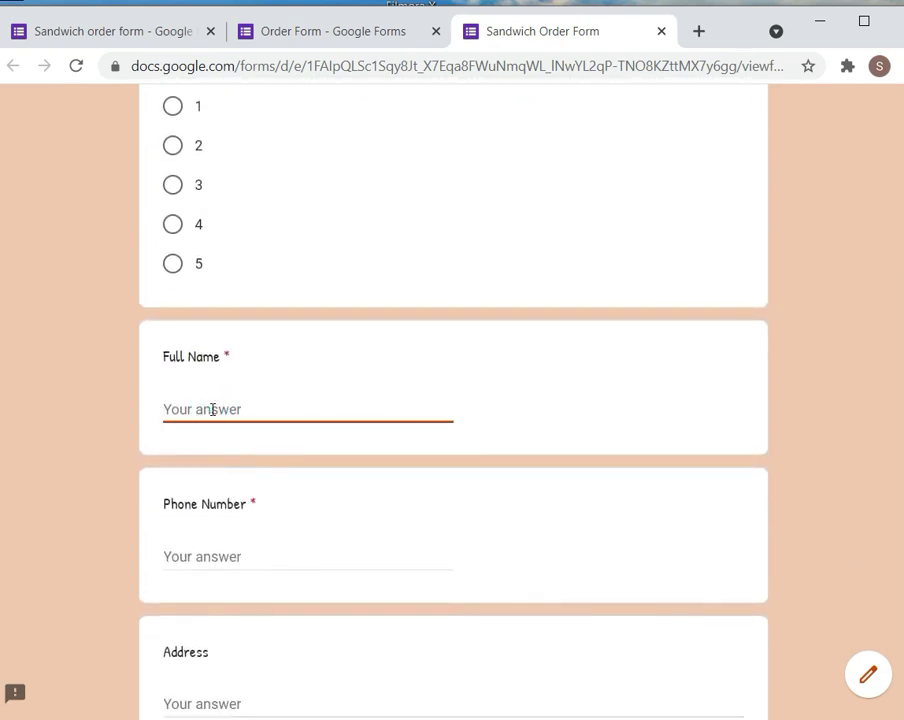
{"action": "type", "text": "Diwakar"}
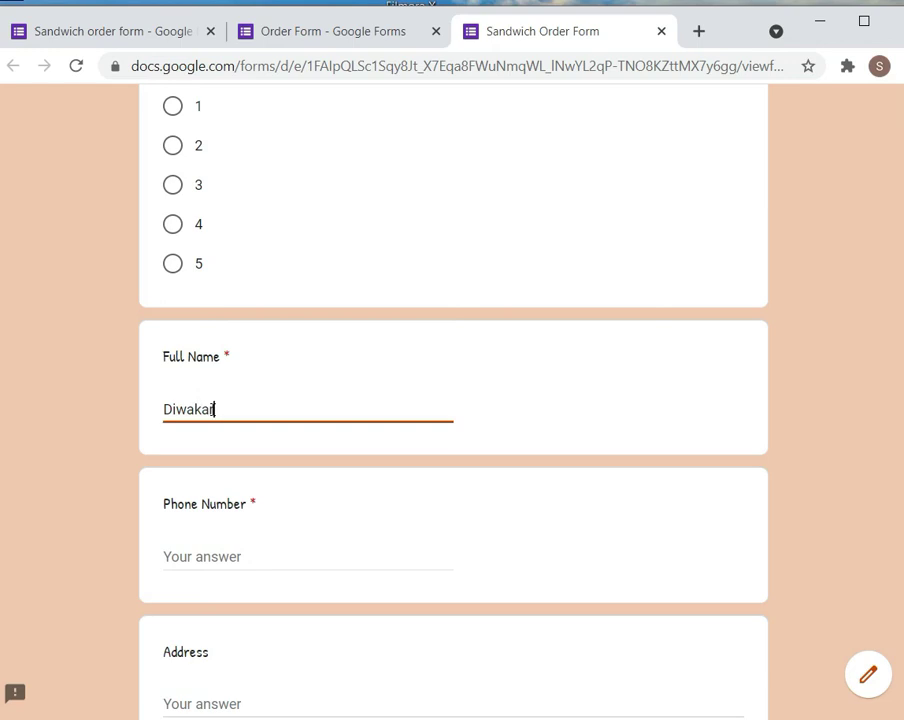
{"action": "left_click", "coordinate": [201, 560]}
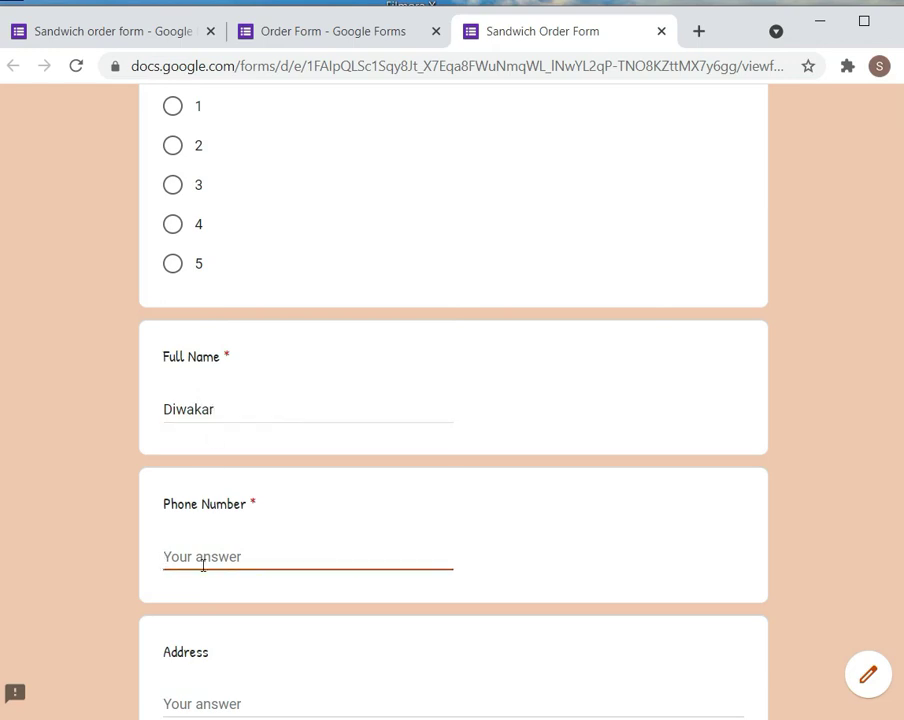
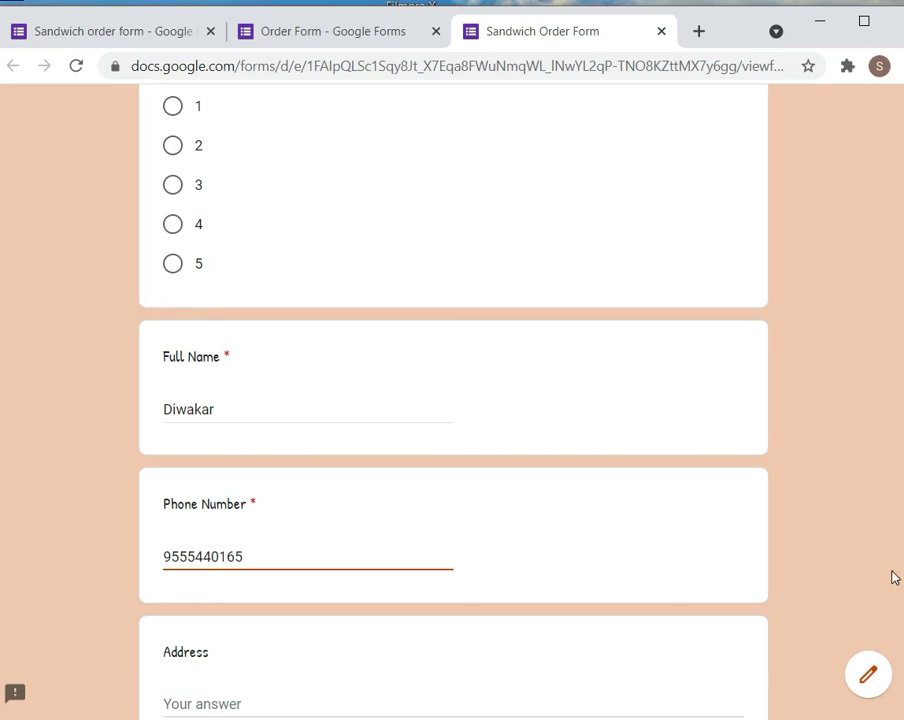
{"action": "scroll", "coordinate": [288, 490], "scroll_direction": "down", "scroll_amount": 3}
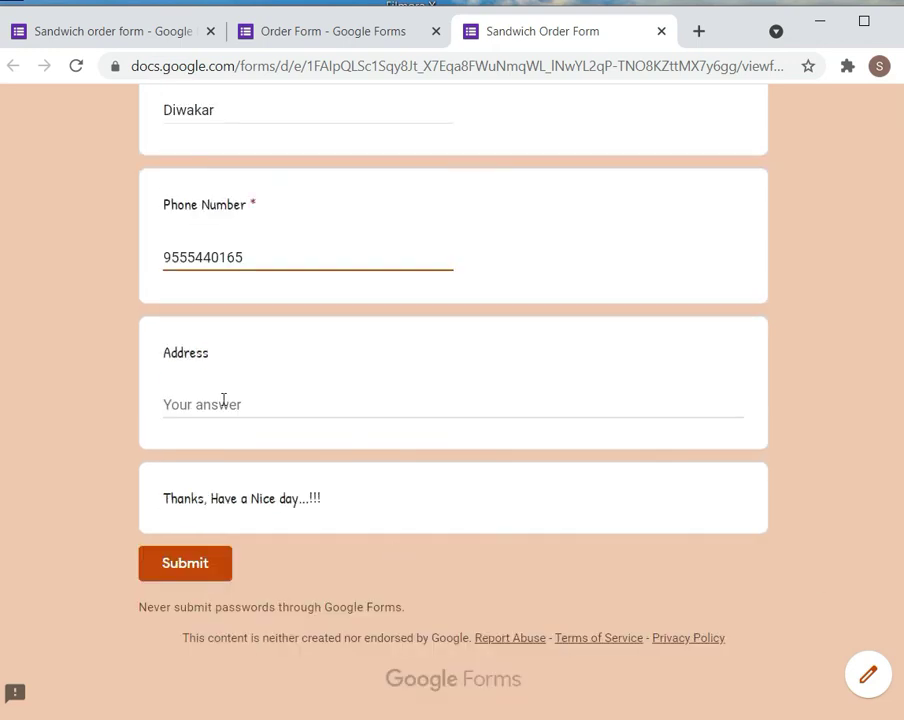
{"action": "left_click", "coordinate": [223, 400]}
{"action": "type", "text": "Dwarka , New Delhi"}
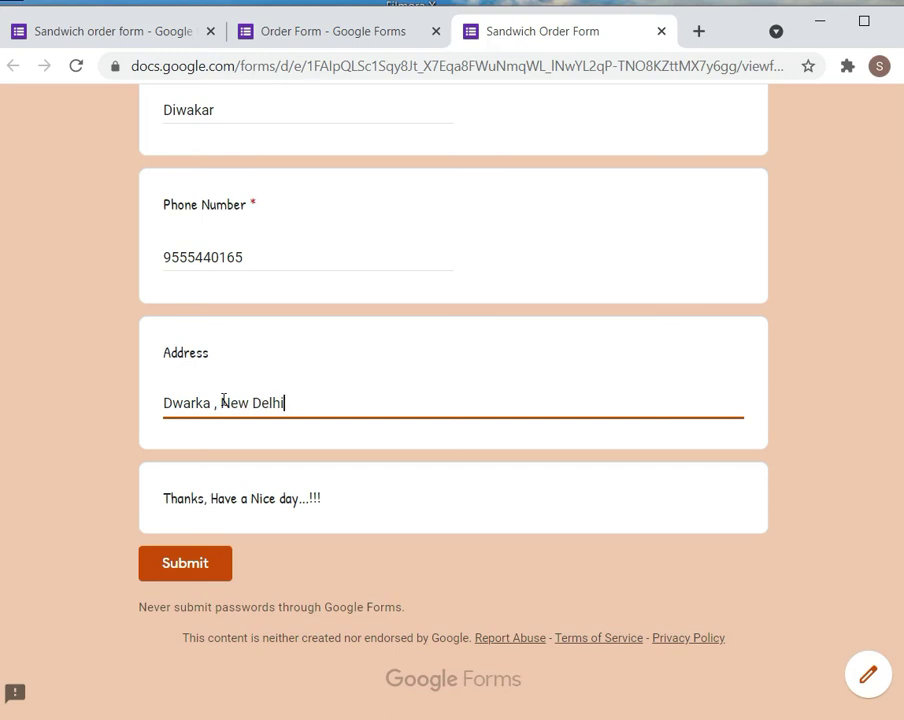
{"action": "left_click", "coordinate": [180, 564]}
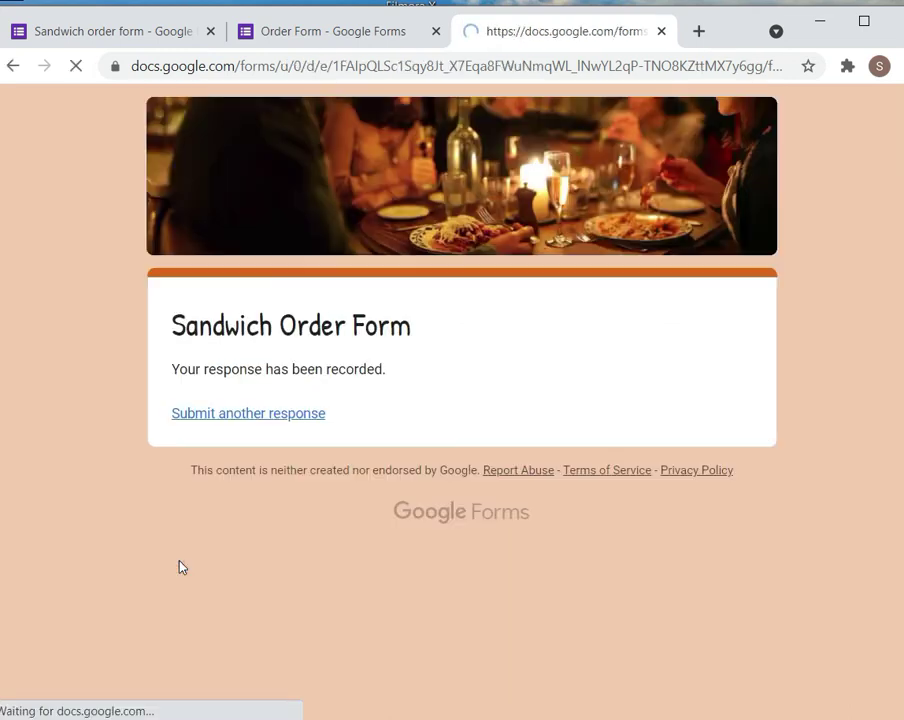
{"action": "left_click", "coordinate": [271, 419]}
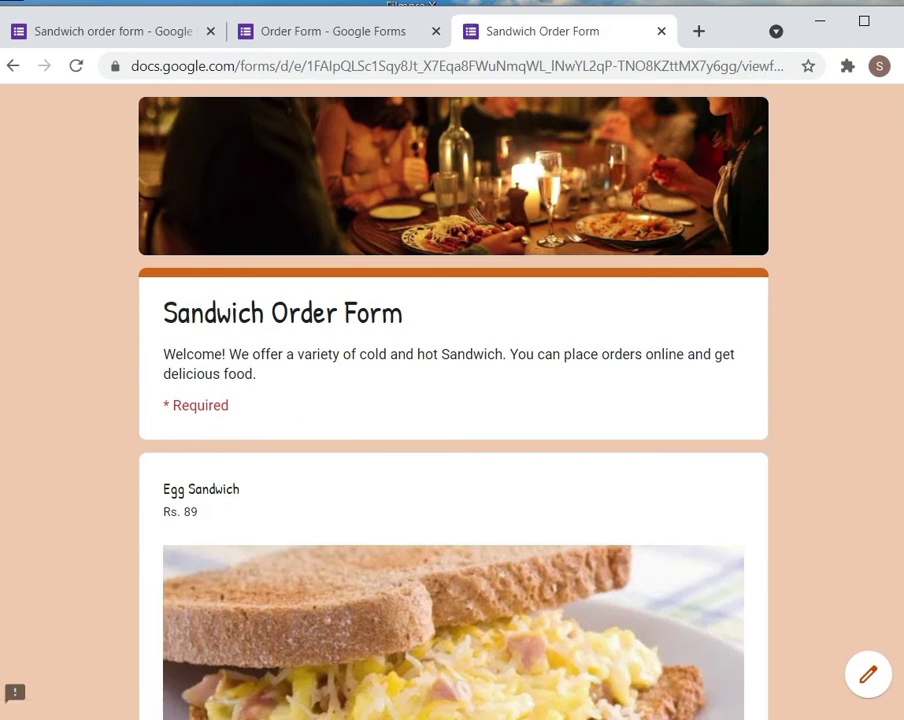
Order 5 Normal Sandwiches on the fresh response
{"action": "scroll", "coordinate": [890, 484], "scroll_direction": "down", "scroll_amount": 15}
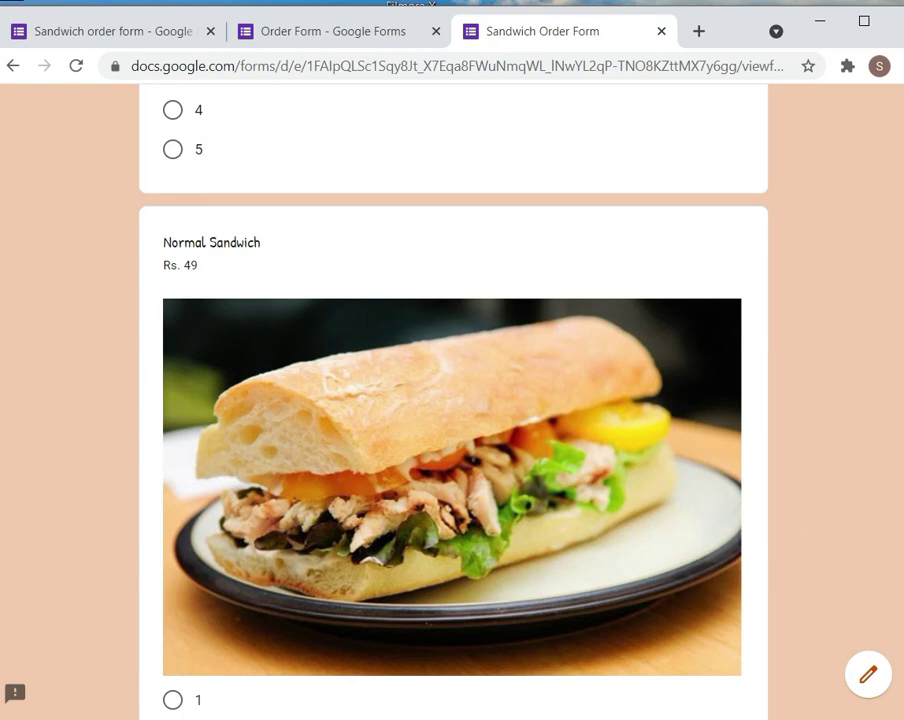
{"action": "scroll", "coordinate": [453, 400], "scroll_direction": "down", "scroll_amount": 3}
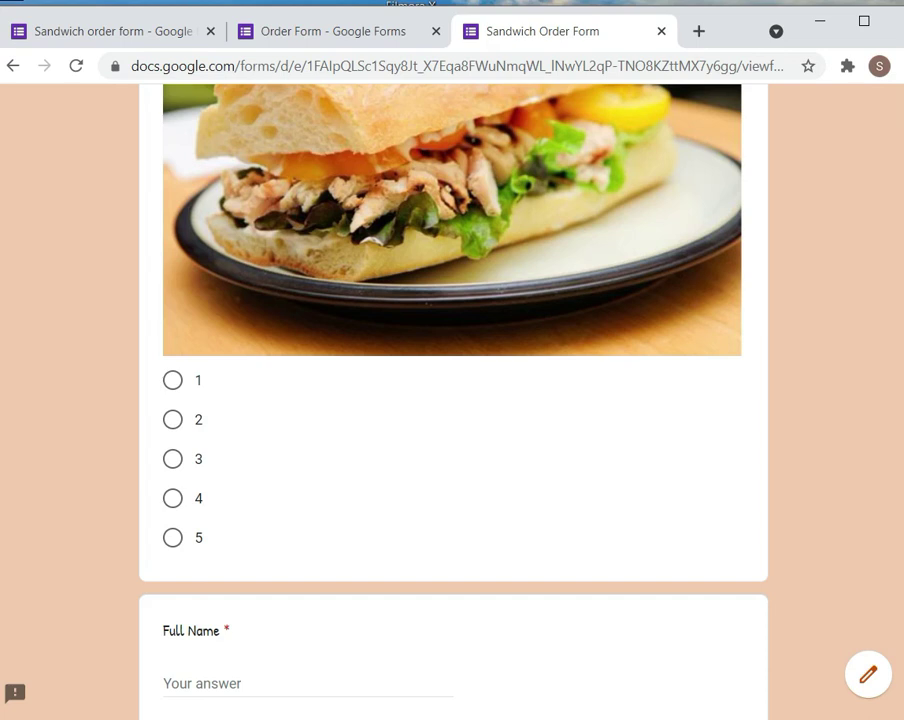
{"action": "left_click", "coordinate": [178, 540]}
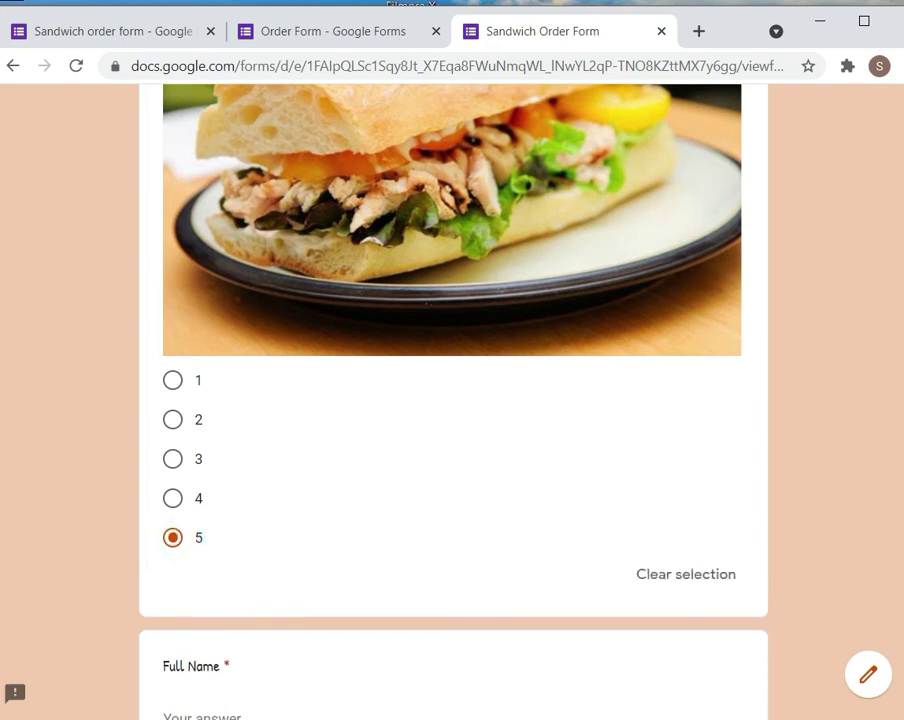
{"action": "scroll", "coordinate": [453, 400], "scroll_direction": "down", "scroll_amount": 3}
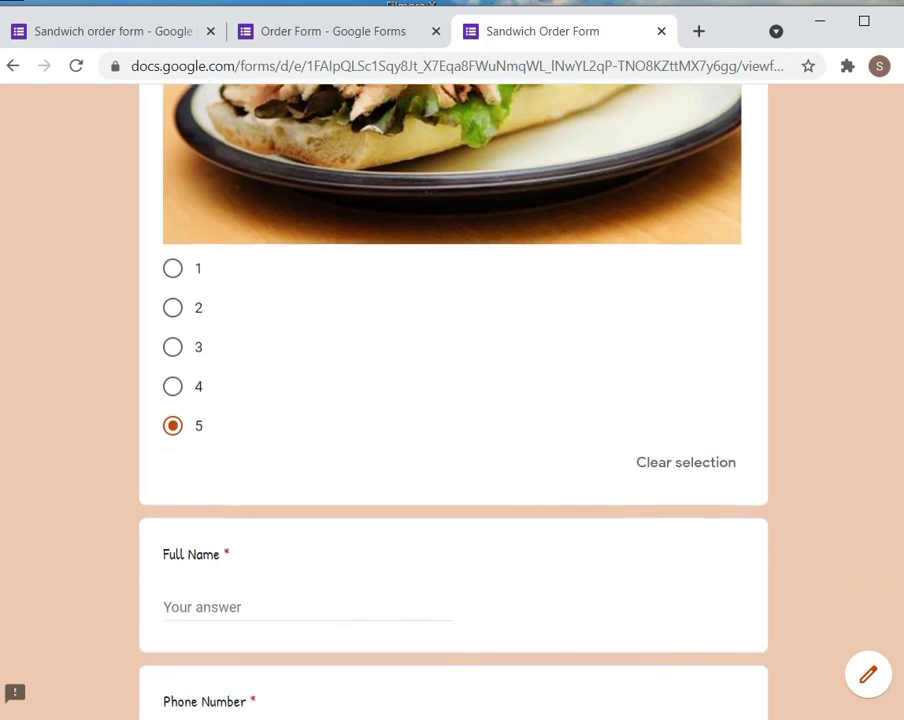
{"action": "scroll", "coordinate": [453, 400], "scroll_direction": "down", "scroll_amount": 2}
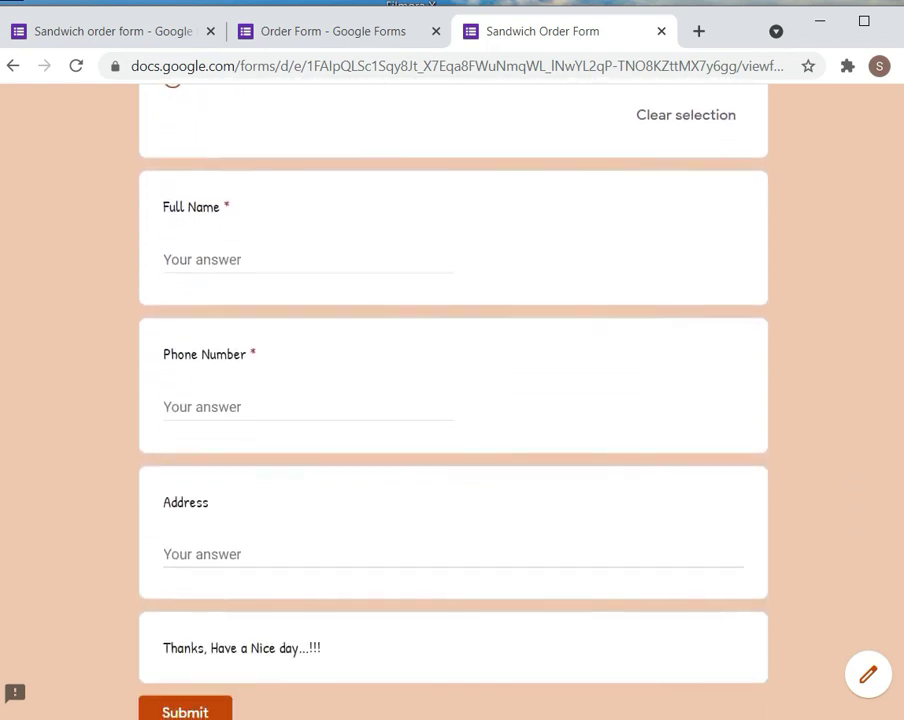
{"action": "scroll", "coordinate": [453, 400], "scroll_direction": "up", "scroll_amount": 1}
Fill in the customer's full name, phone number and delivery address, then submit the order
{"action": "left_click", "coordinate": [196, 335]}
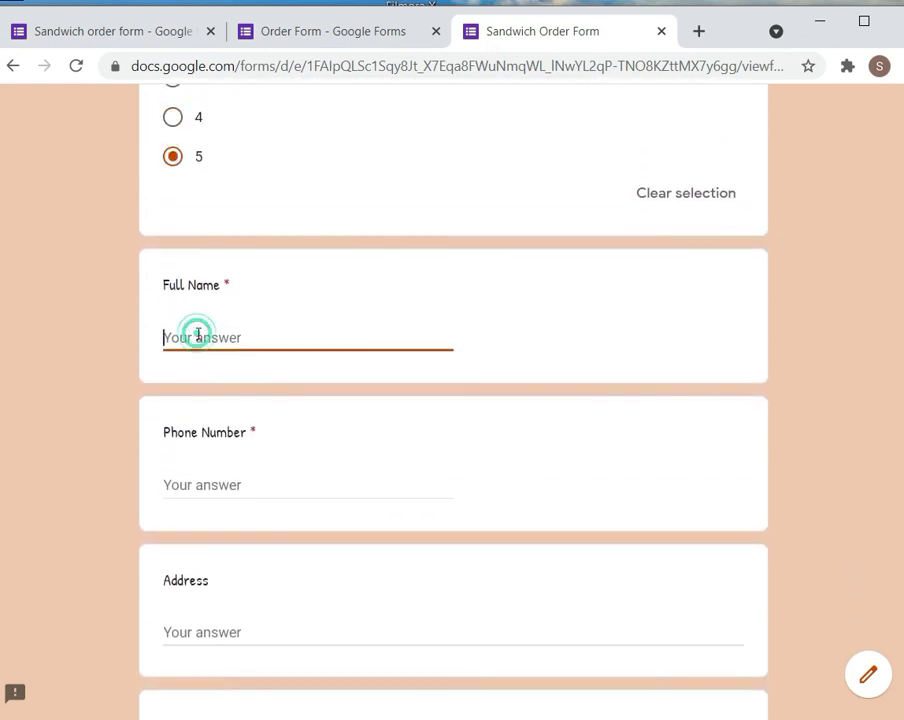
{"action": "type", "text": "Ram"}
{"action": "left_click", "coordinate": [203, 486]}
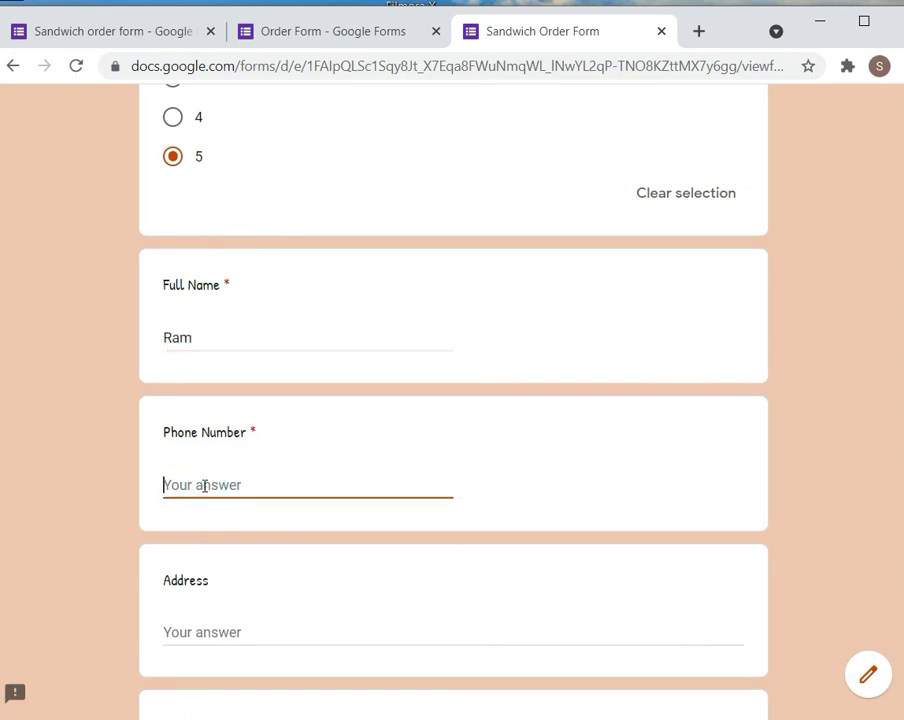
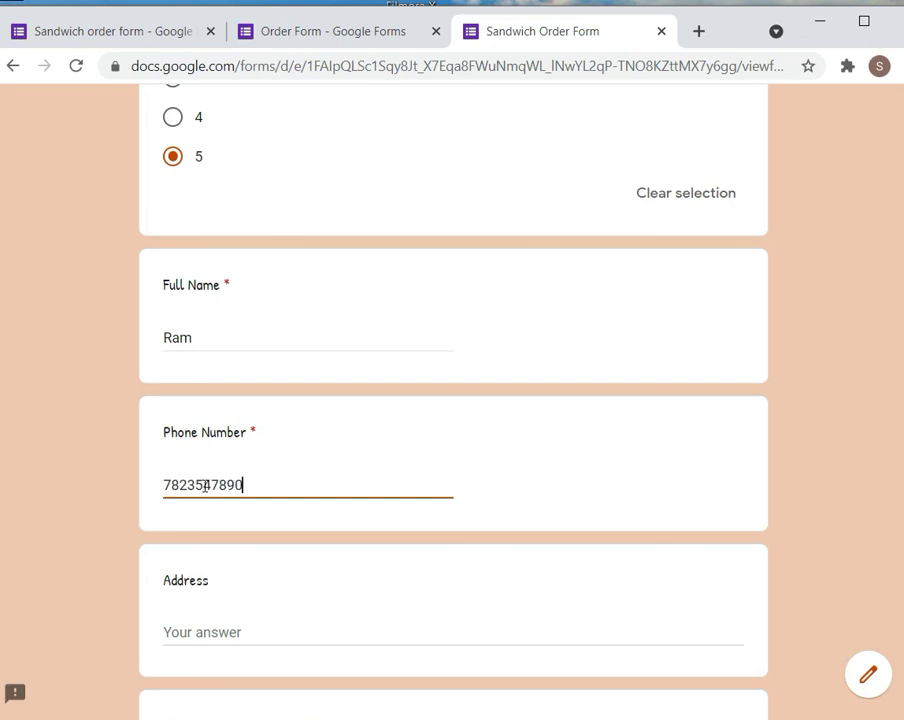
{"action": "left_click", "coordinate": [175, 629]}
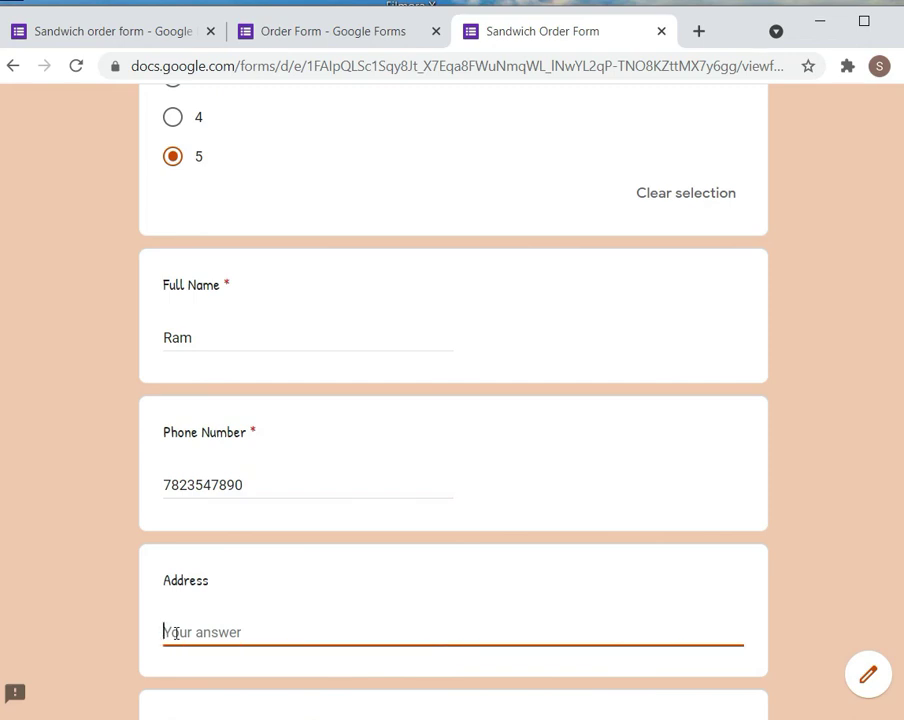
{"action": "type", "text": "J"}
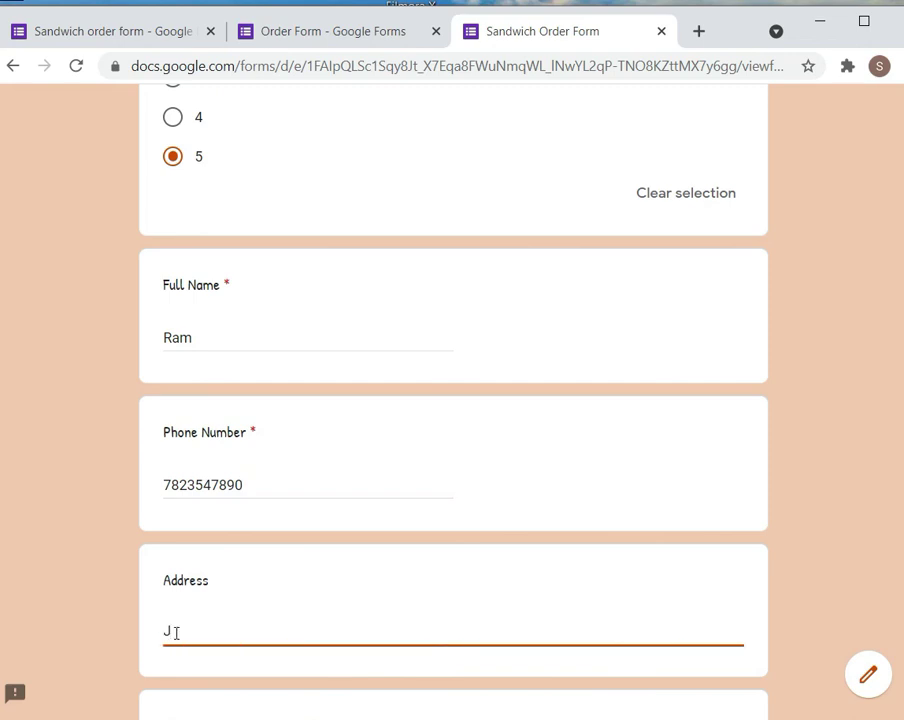
{"action": "key", "text": "BackSpace"}
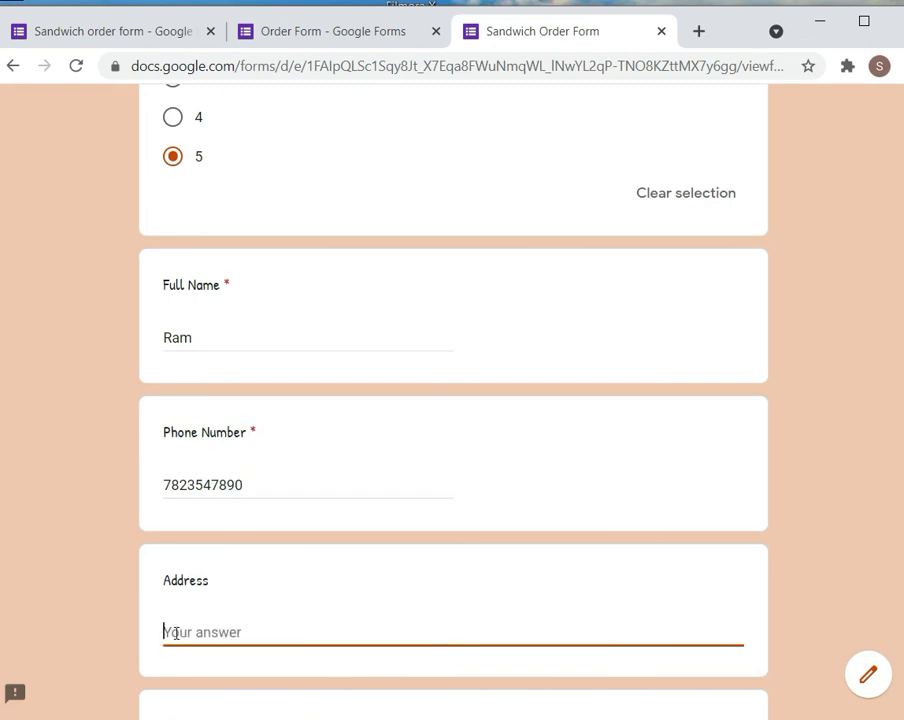
{"action": "type", "text": "Aman"}
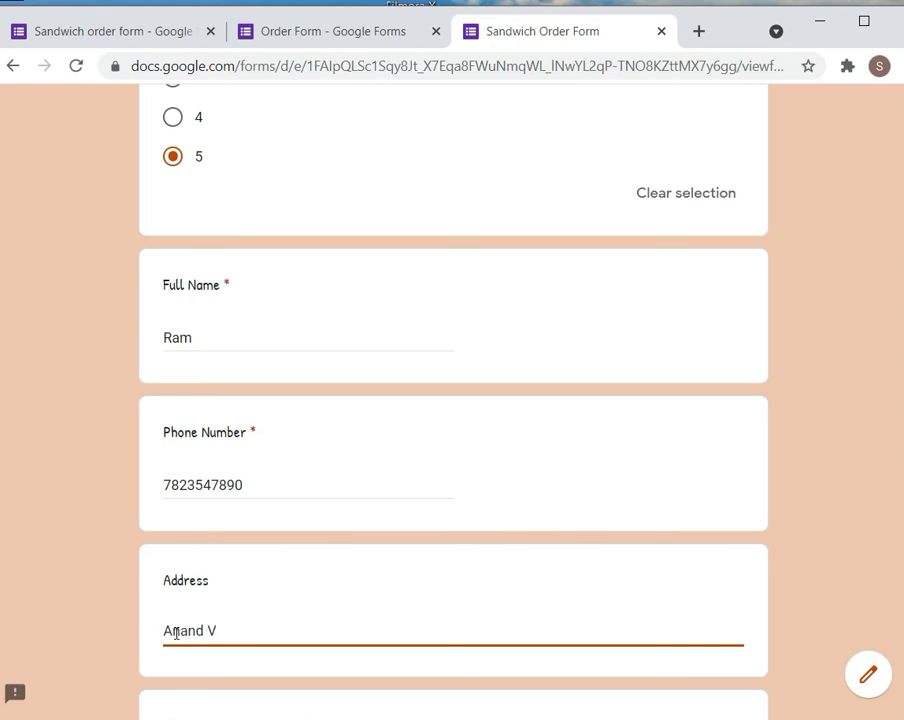
{"action": "type", "text": "d Vihar, New Delhi"}
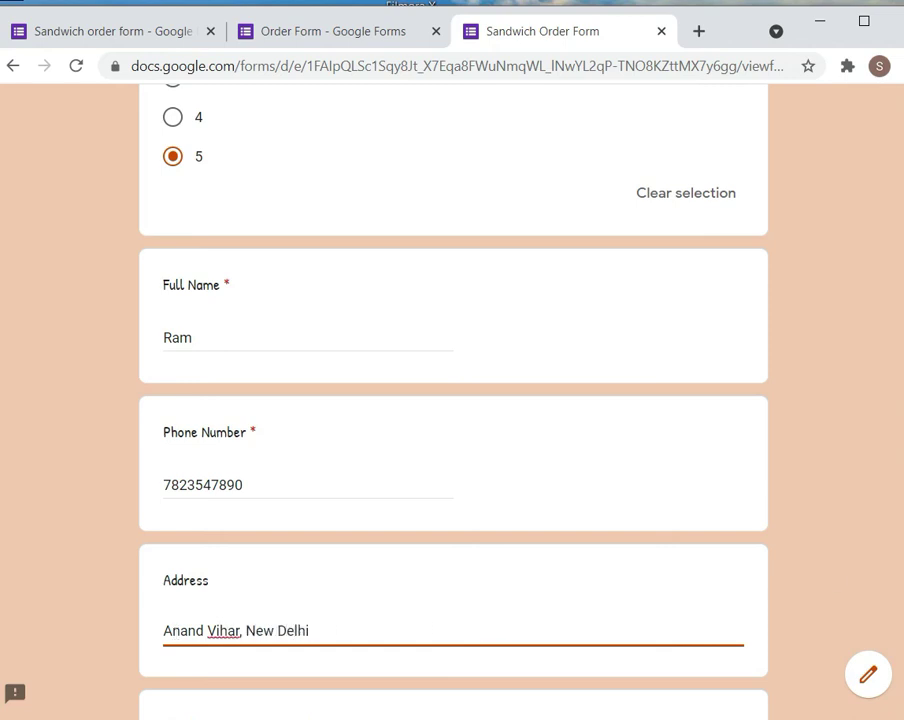
{"action": "scroll", "coordinate": [452, 400], "scroll_direction": "down", "scroll_amount": 3}
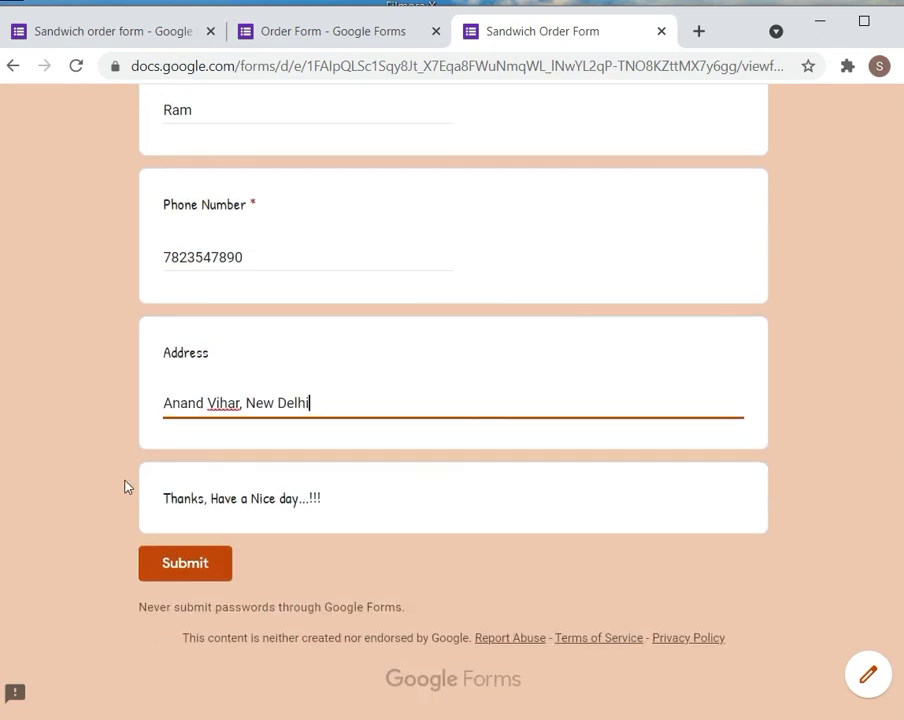
{"action": "left_click", "coordinate": [186, 562]}
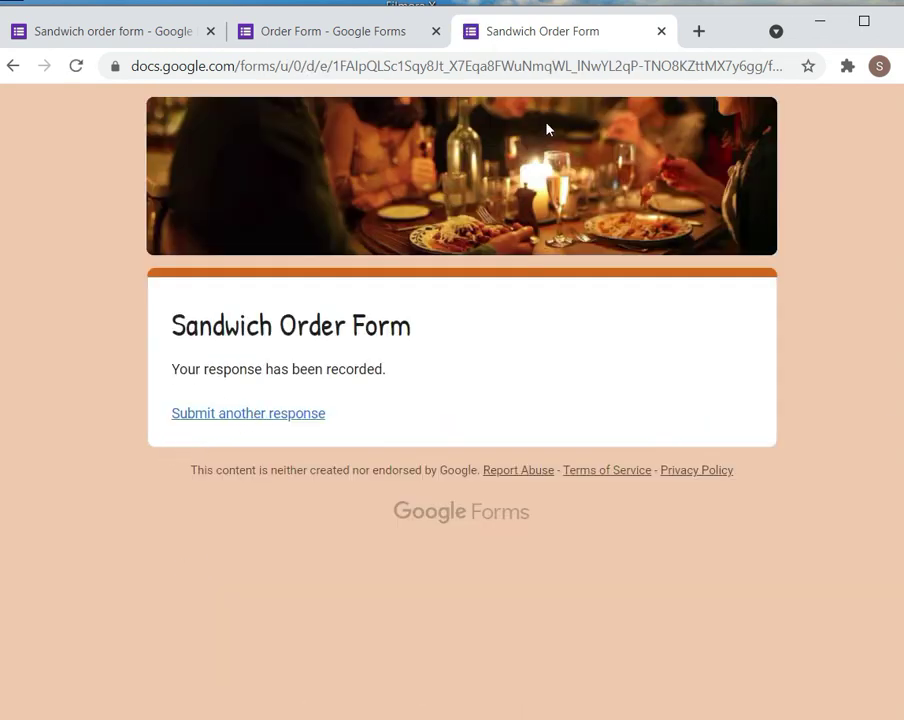
{"action": "left_click", "coordinate": [346, 32]}
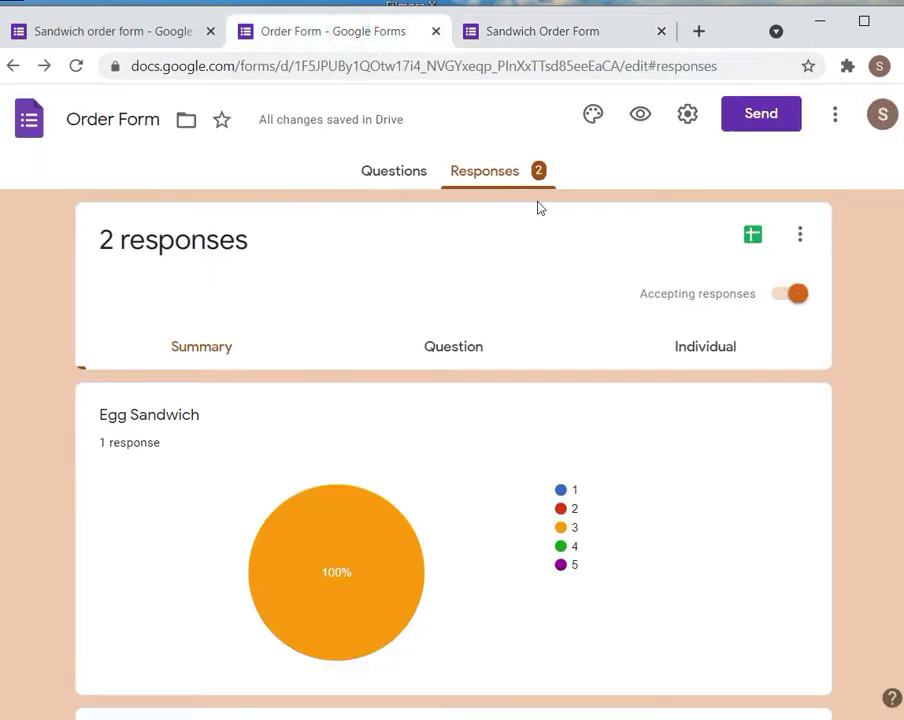
Open the Responses Summary and scroll through the charts for the 2 orders
{"action": "left_click", "coordinate": [484, 181]}
{"action": "scroll", "coordinate": [452, 450], "scroll_direction": "down", "scroll_amount": 9}
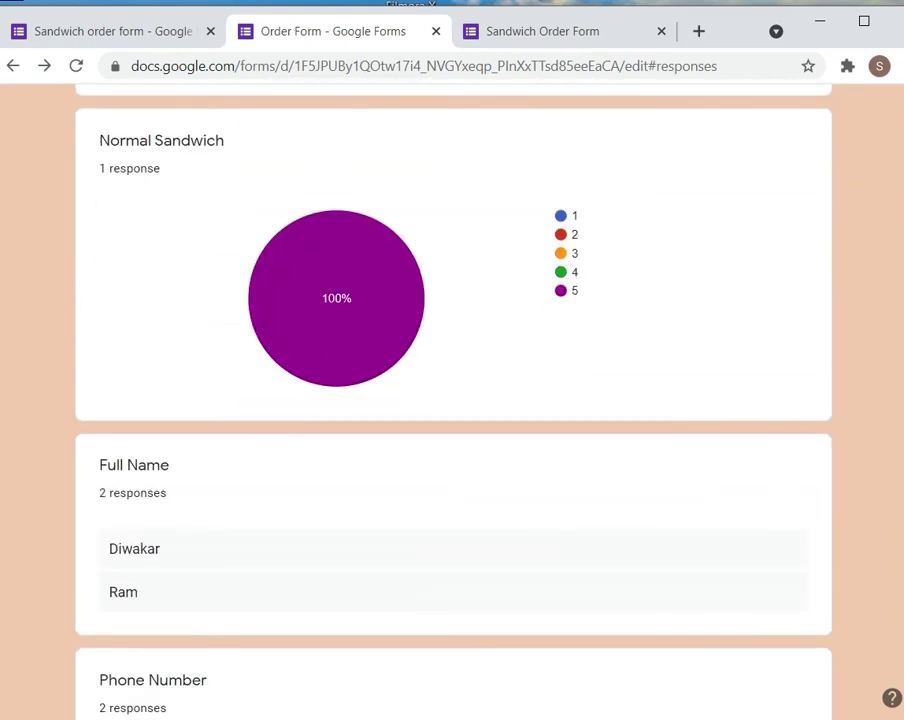
{"action": "scroll", "coordinate": [452, 400], "scroll_direction": "down", "scroll_amount": 5}
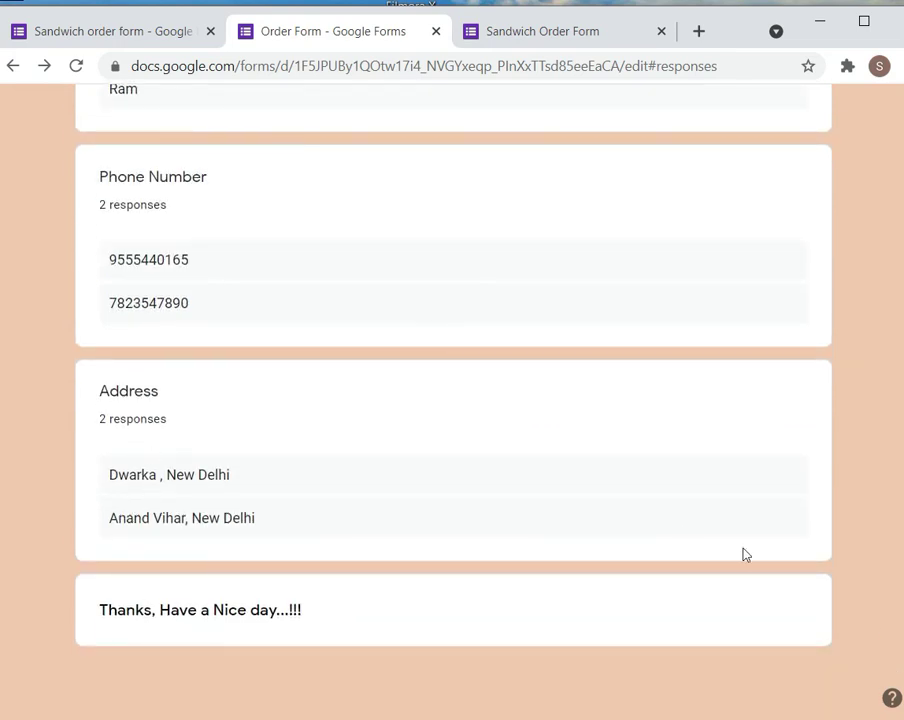
{"action": "scroll", "coordinate": [452, 400], "scroll_direction": "up", "scroll_amount": 5}
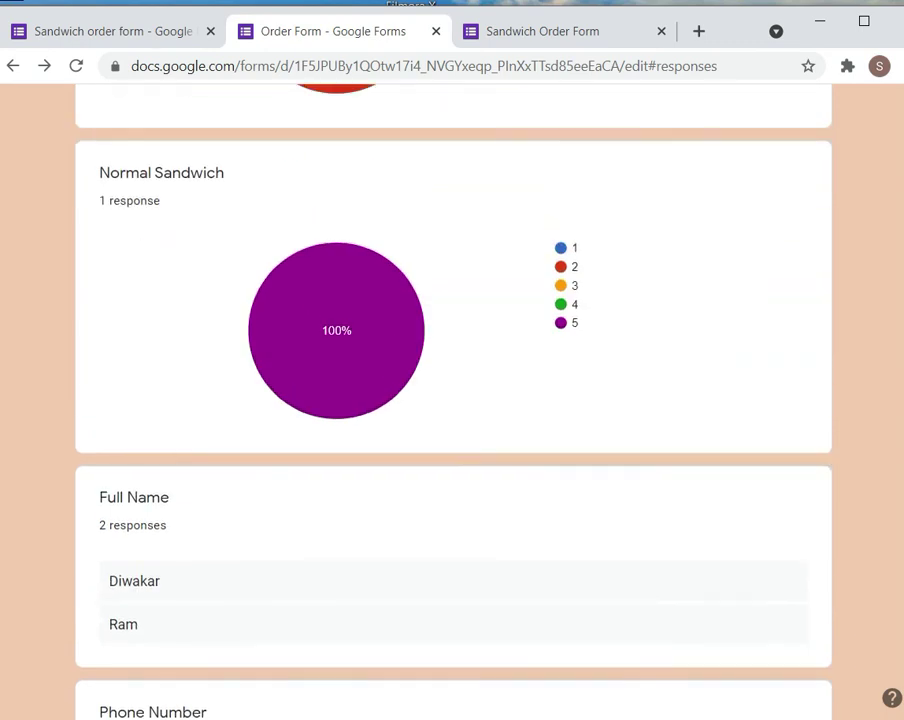
{"action": "scroll", "coordinate": [890, 207], "scroll_direction": "up", "scroll_amount": 10}
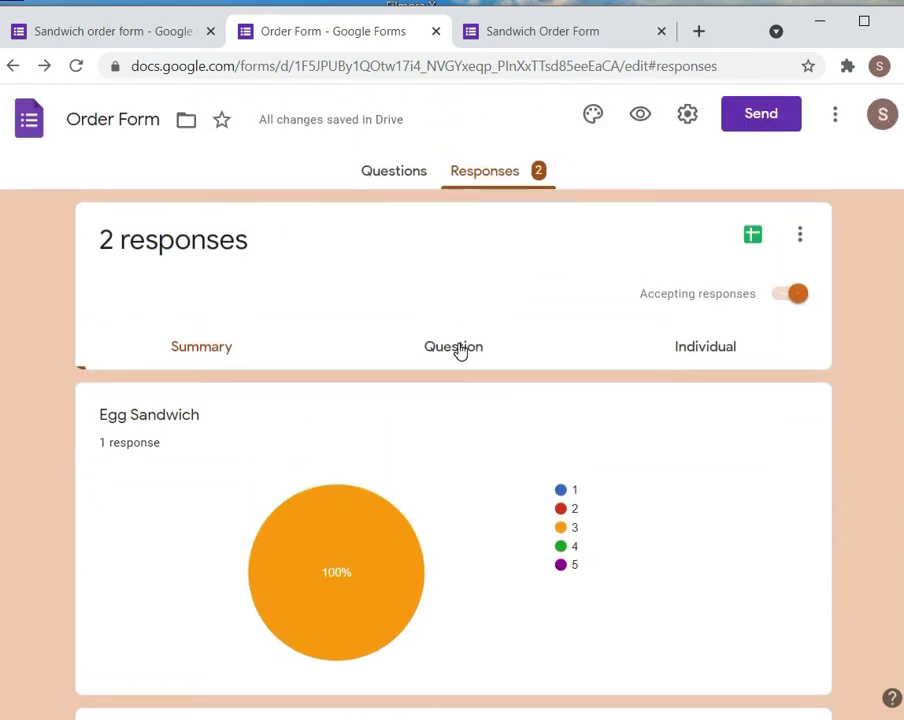
Browse the responses in the Question and Individual views, then return to Summary
{"action": "left_click", "coordinate": [458, 350]}
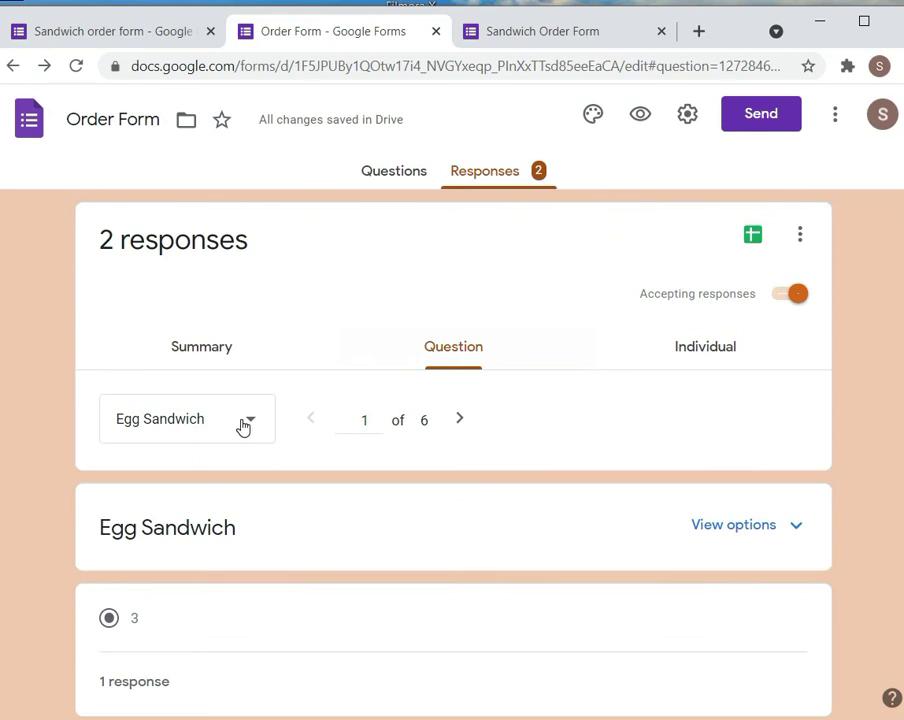
{"action": "scroll", "coordinate": [452, 450], "scroll_direction": "down", "scroll_amount": 3}
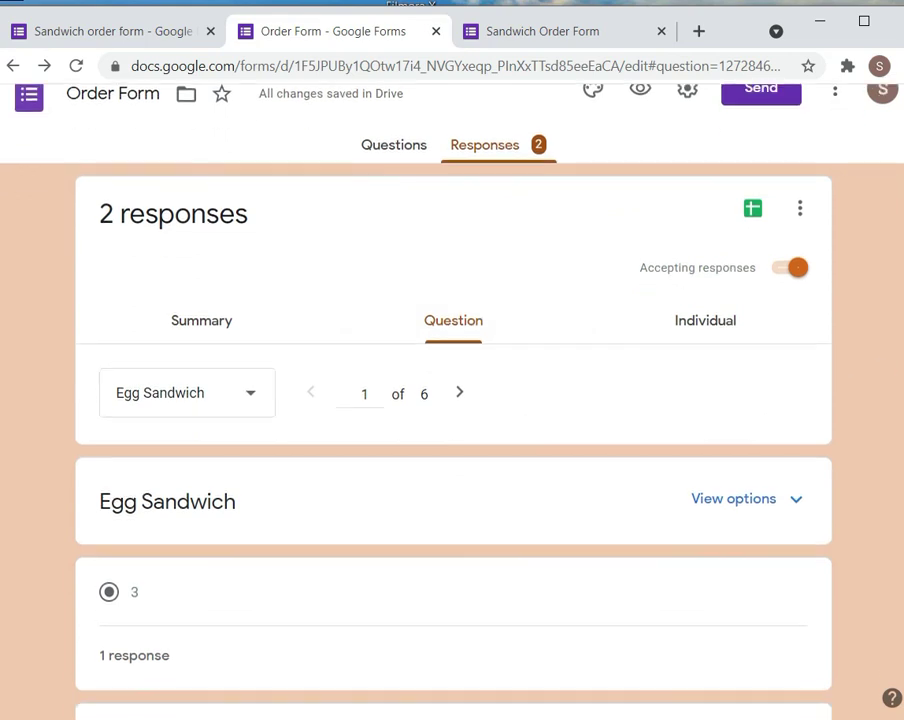
{"action": "scroll", "coordinate": [452, 450], "scroll_direction": "up", "scroll_amount": 3}
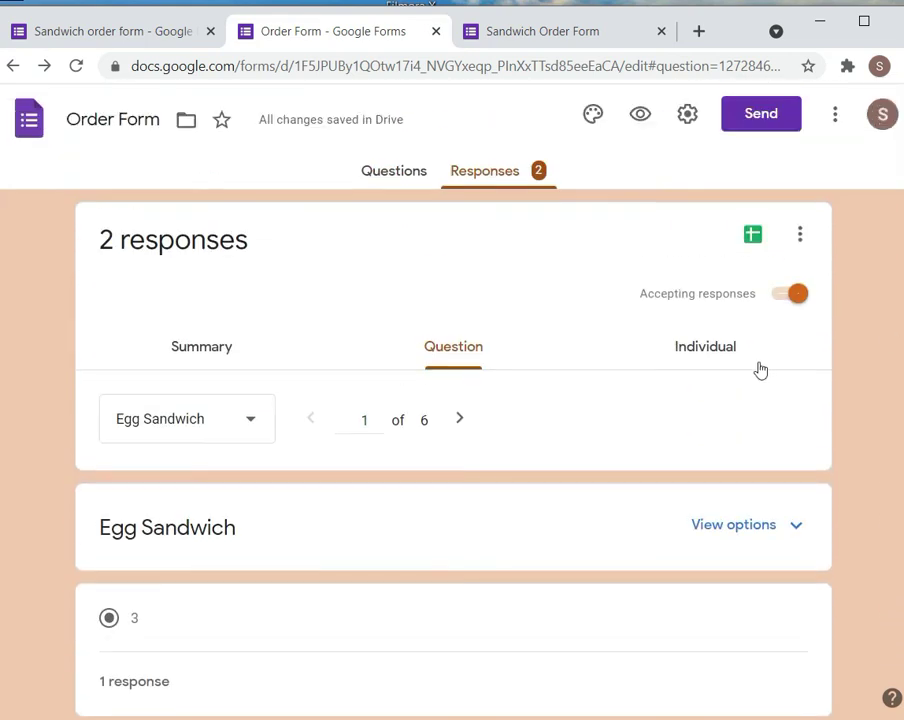
{"action": "left_click", "coordinate": [718, 344]}
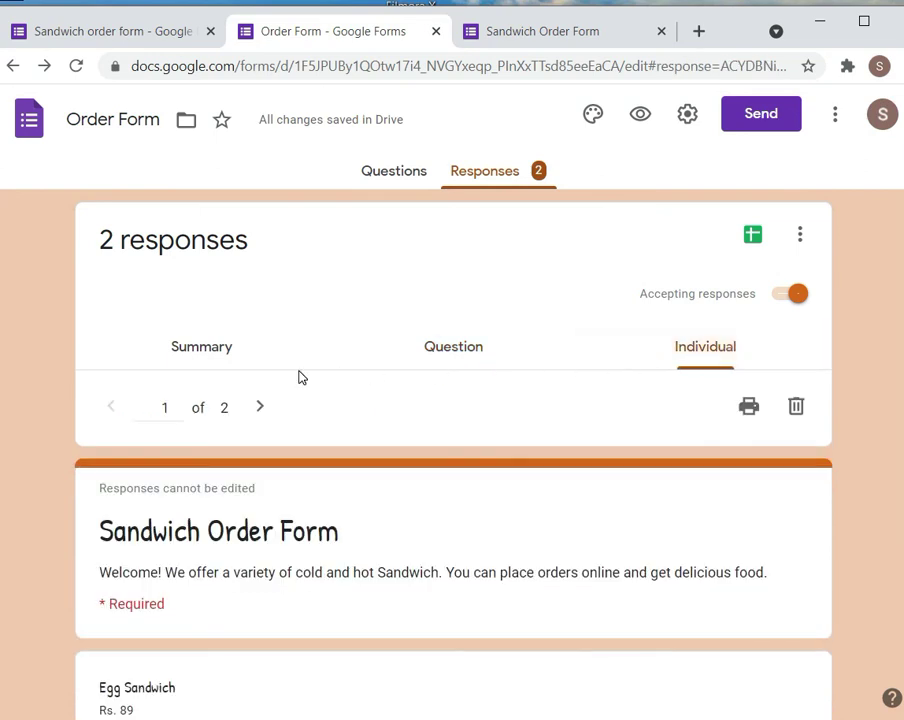
{"action": "left_click", "coordinate": [217, 348]}
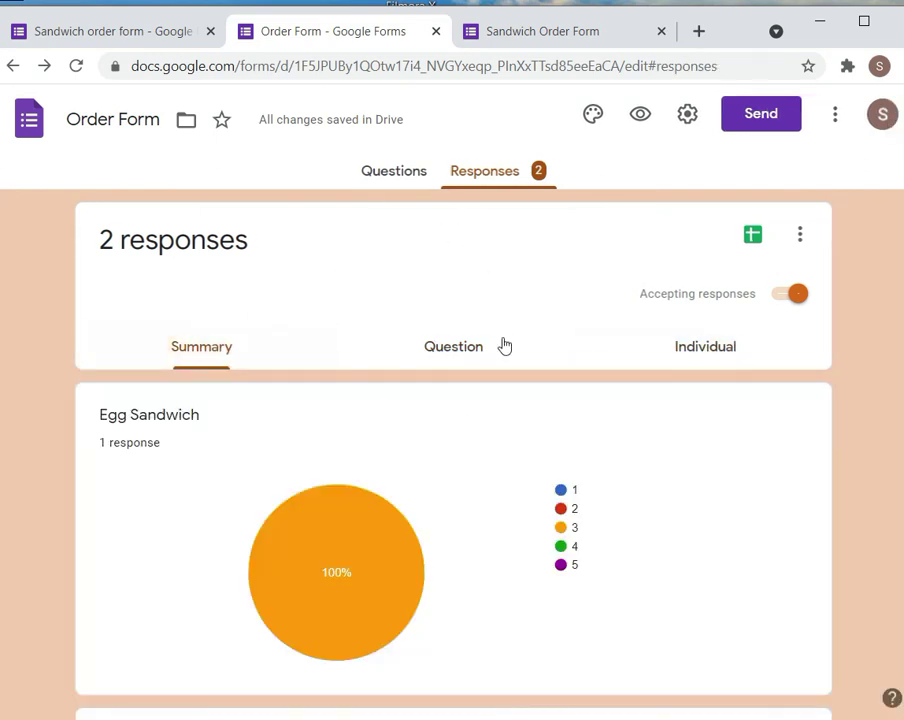
Open and dismiss the responses menu, then bring up the Send form dialog
{"action": "left_click", "coordinate": [800, 237]}
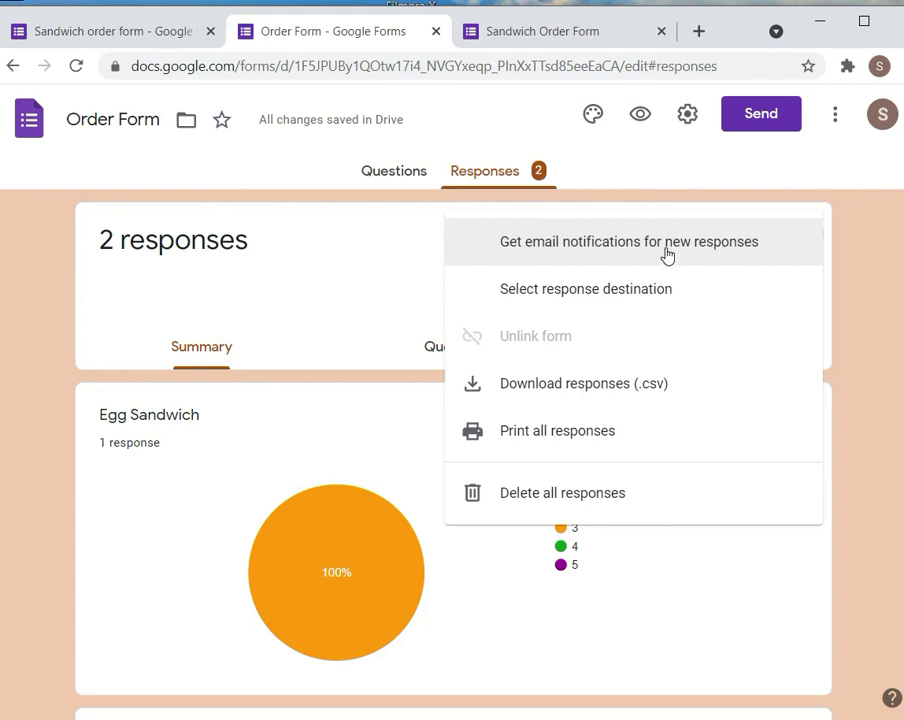
{"action": "left_click", "coordinate": [368, 238]}
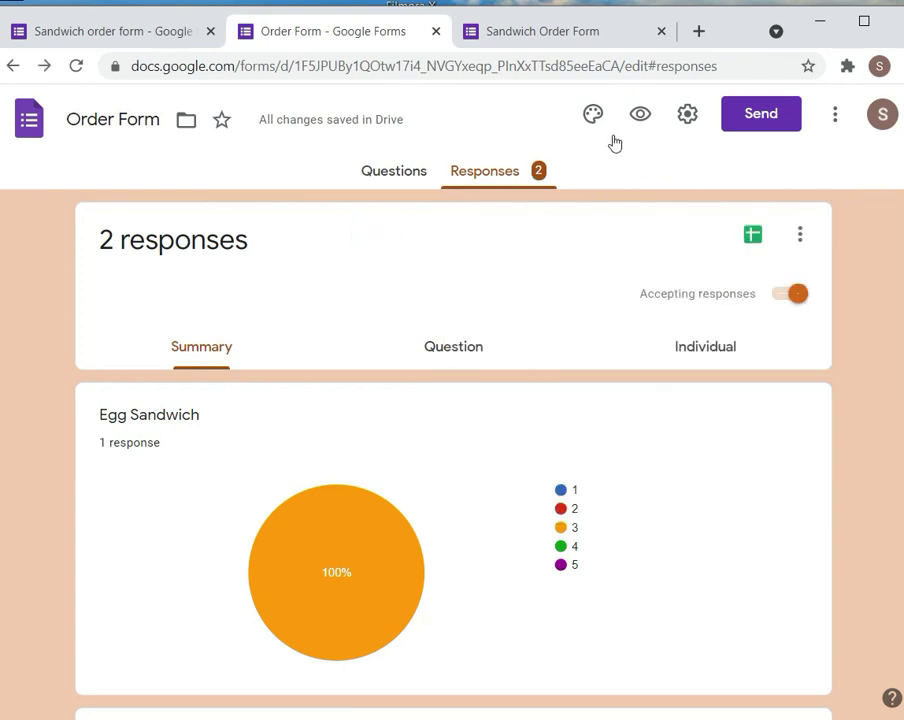
{"action": "left_click", "coordinate": [758, 118]}
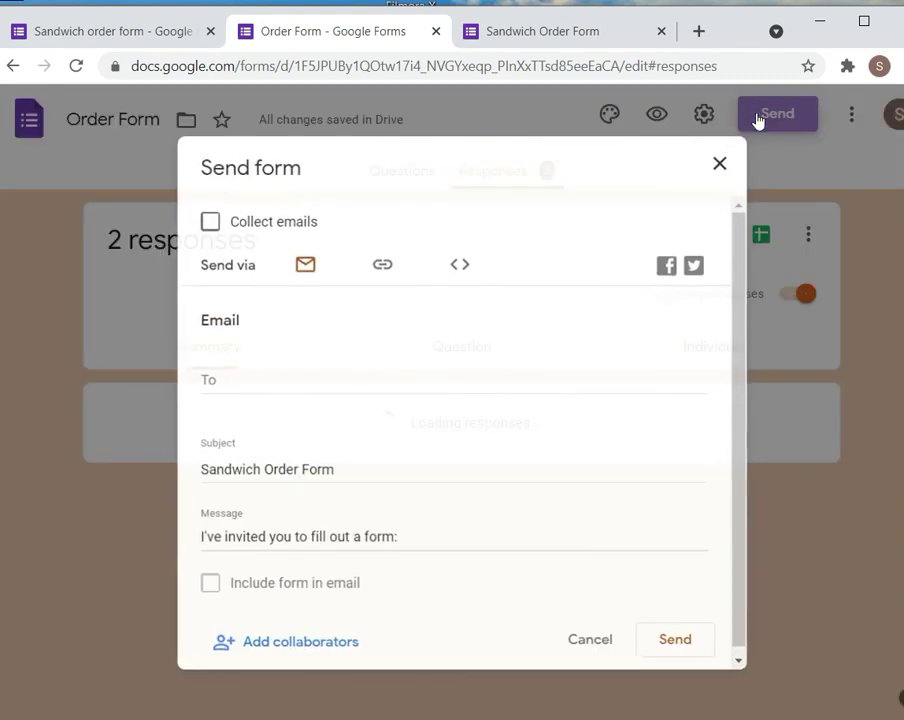
Shorten the form's share link, copy the embed HTML code, and close Send form
{"action": "left_click", "coordinate": [393, 270]}
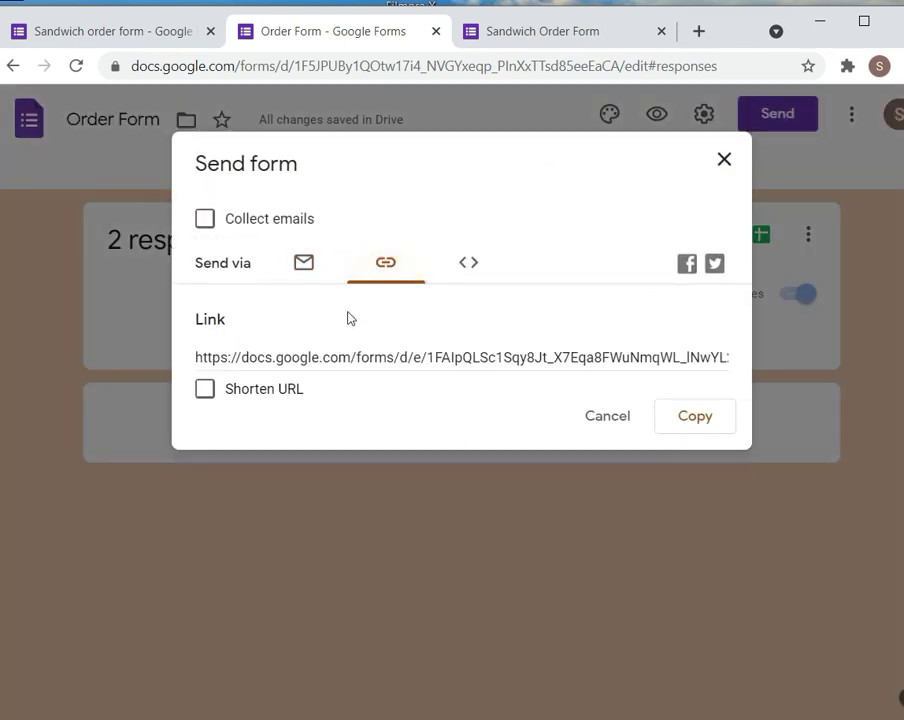
{"action": "left_click", "coordinate": [205, 389]}
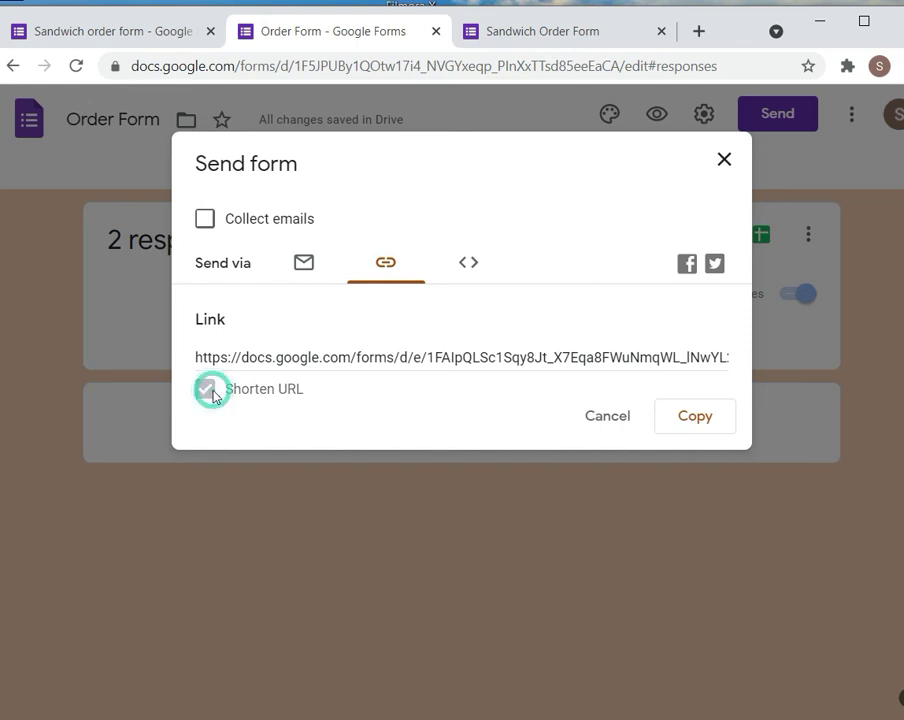
{"action": "left_click", "coordinate": [470, 264]}
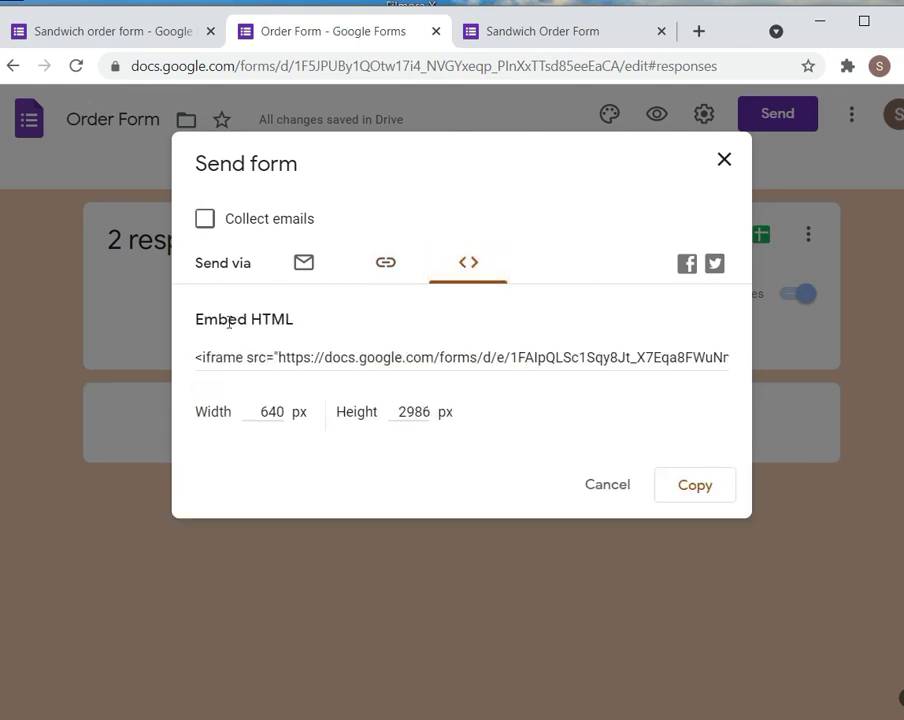
{"action": "left_click_drag", "start_coordinate": [195, 322], "coordinate": [311, 327]}
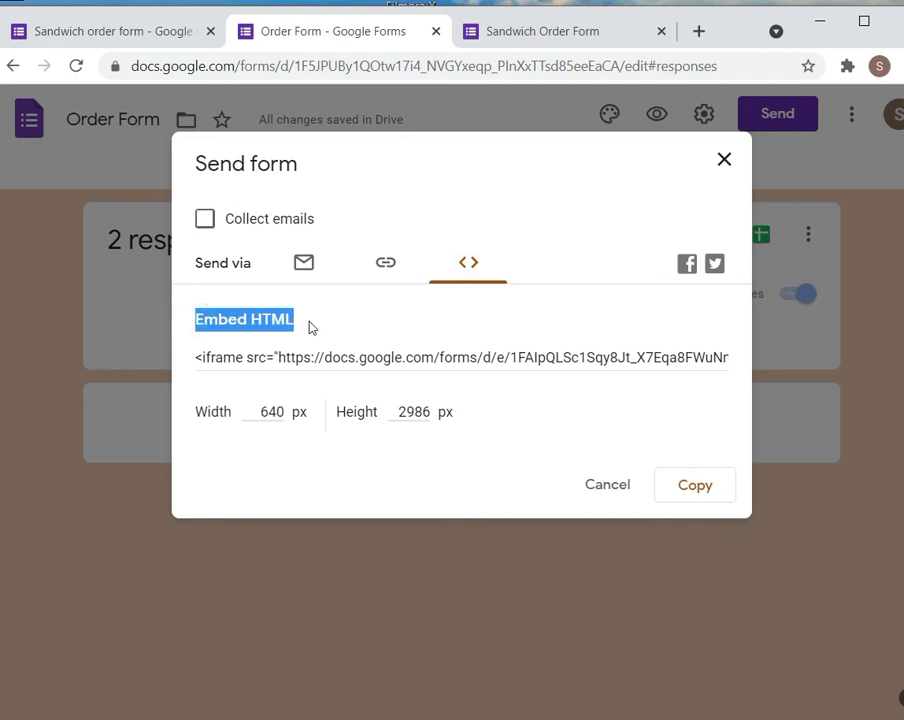
{"action": "left_click", "coordinate": [404, 311]}
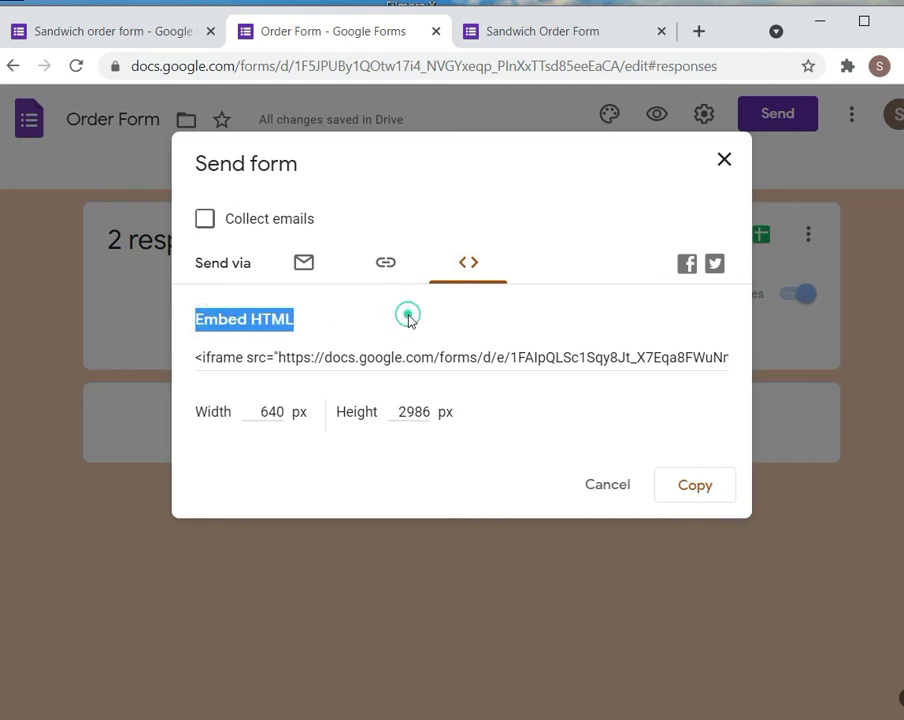
{"action": "left_click", "coordinate": [698, 487]}
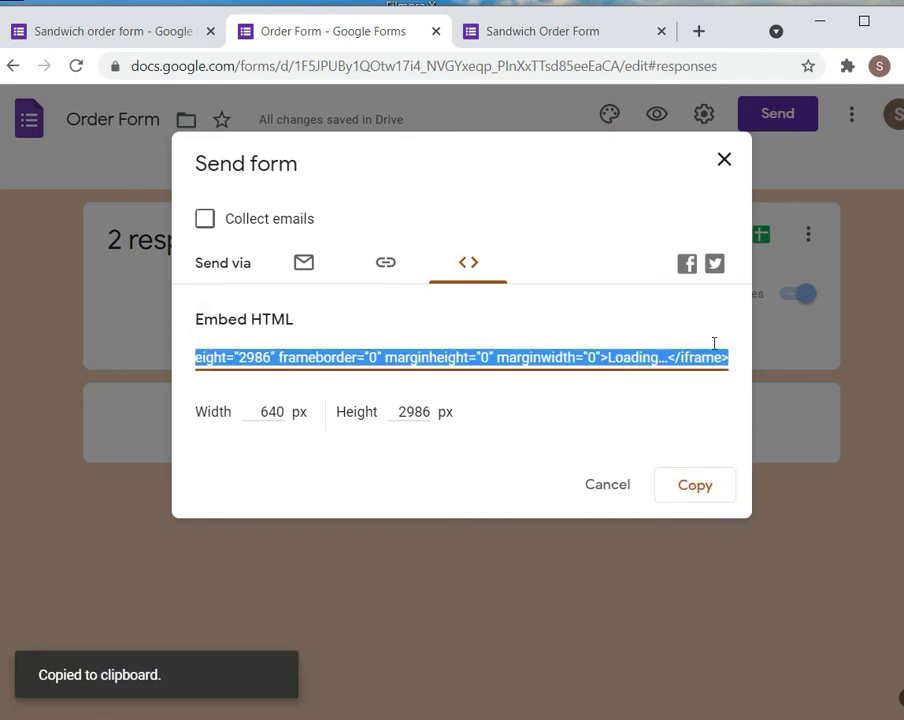
{"action": "left_click", "coordinate": [724, 166]}
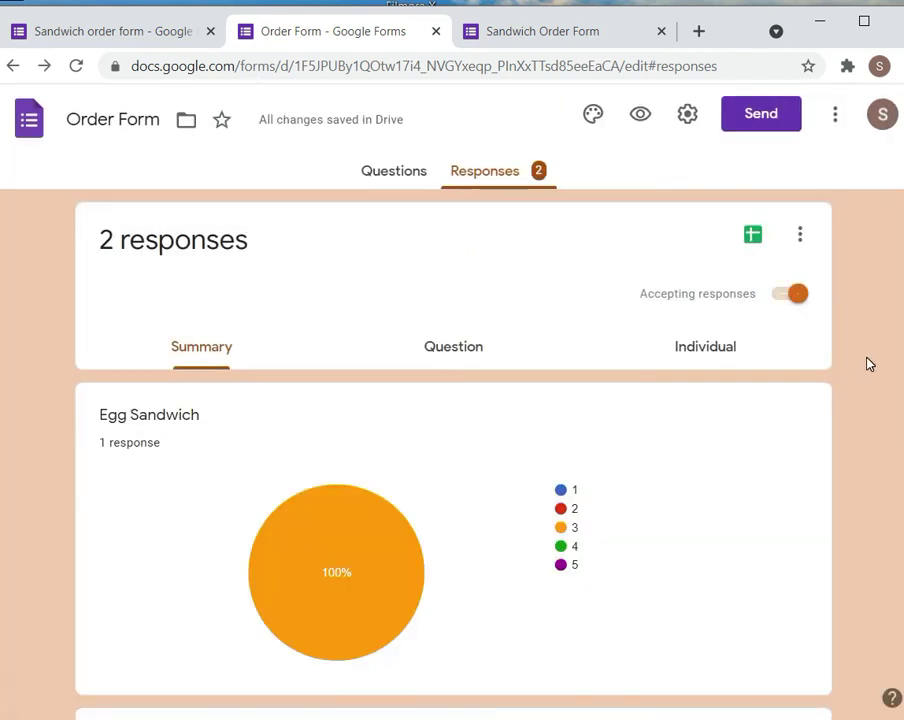
Return to the Questions view and scroll through the form's questions
{"action": "scroll", "coordinate": [453, 450], "scroll_direction": "down", "scroll_amount": 3}
{"action": "scroll", "coordinate": [453, 450], "scroll_direction": "up", "scroll_amount": 3}
{"action": "left_click", "coordinate": [402, 174]}
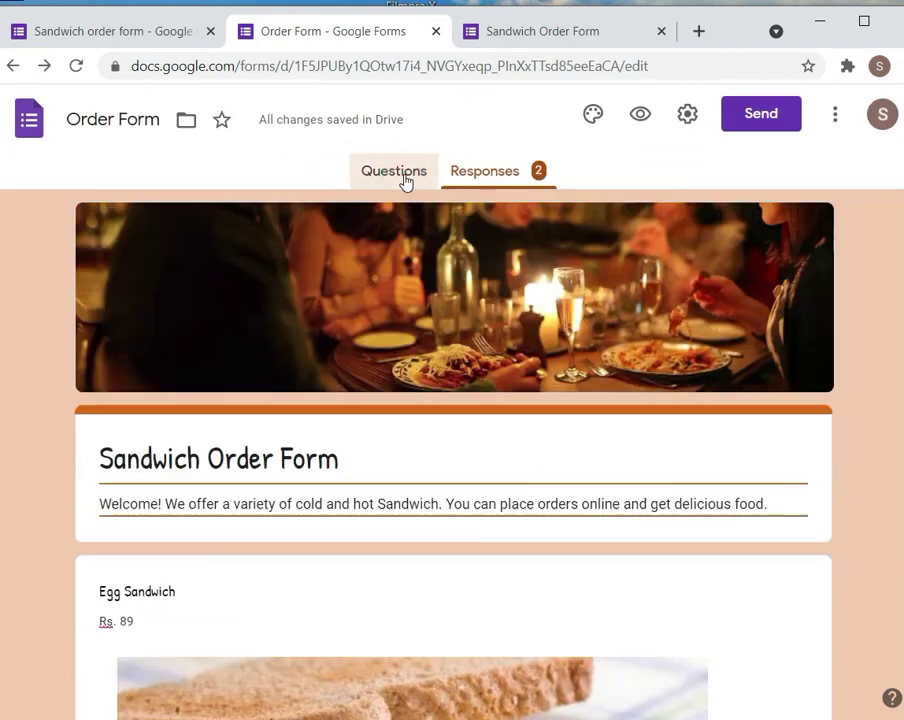
{"action": "scroll", "coordinate": [453, 450], "scroll_direction": "down", "scroll_amount": 20}
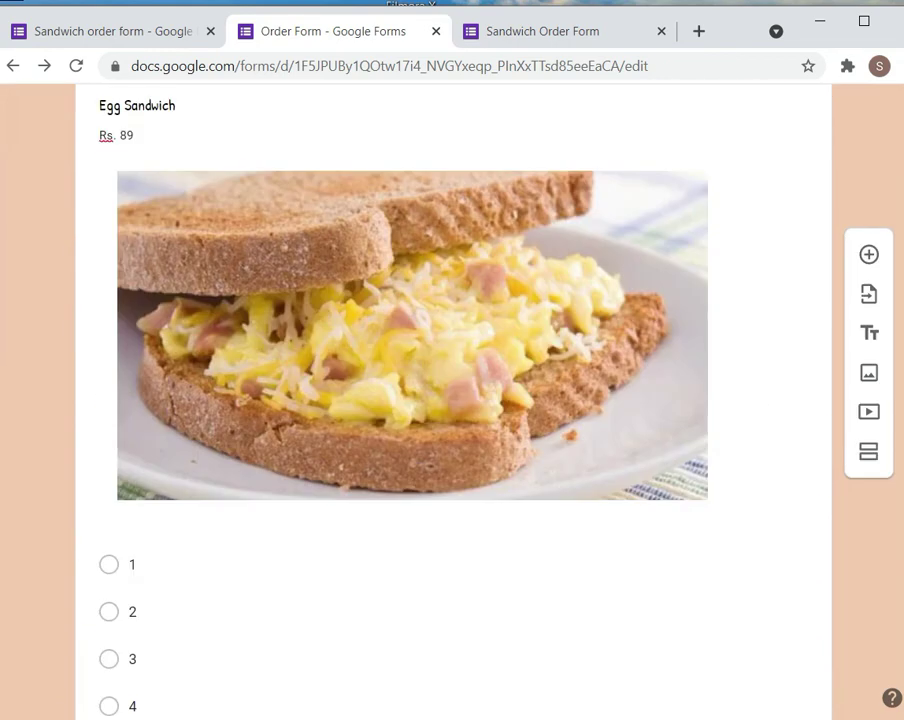
{"action": "scroll", "coordinate": [453, 450], "scroll_direction": "down", "scroll_amount": 4}
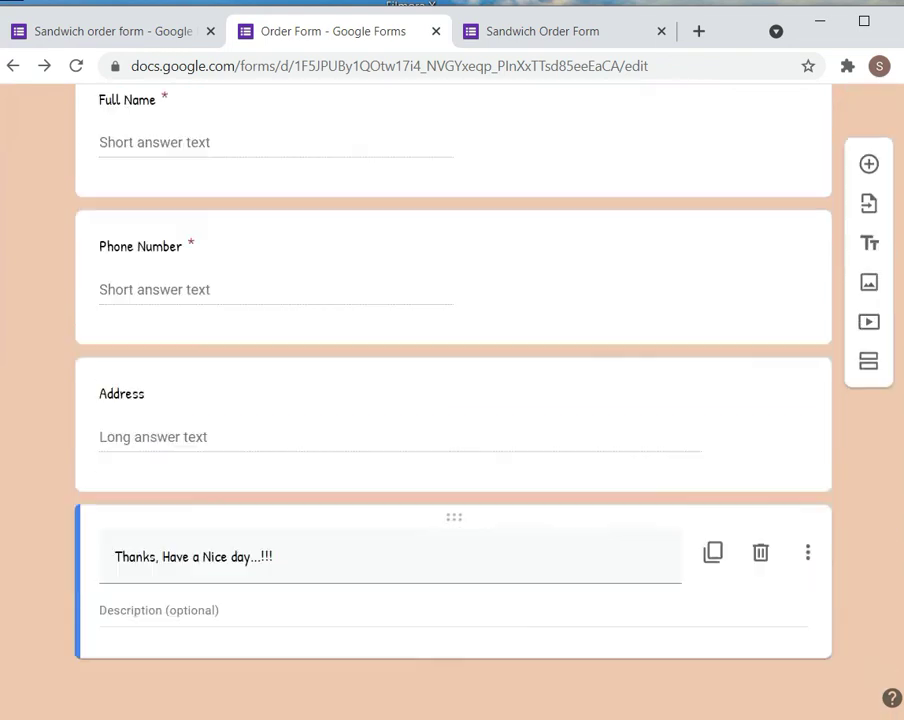